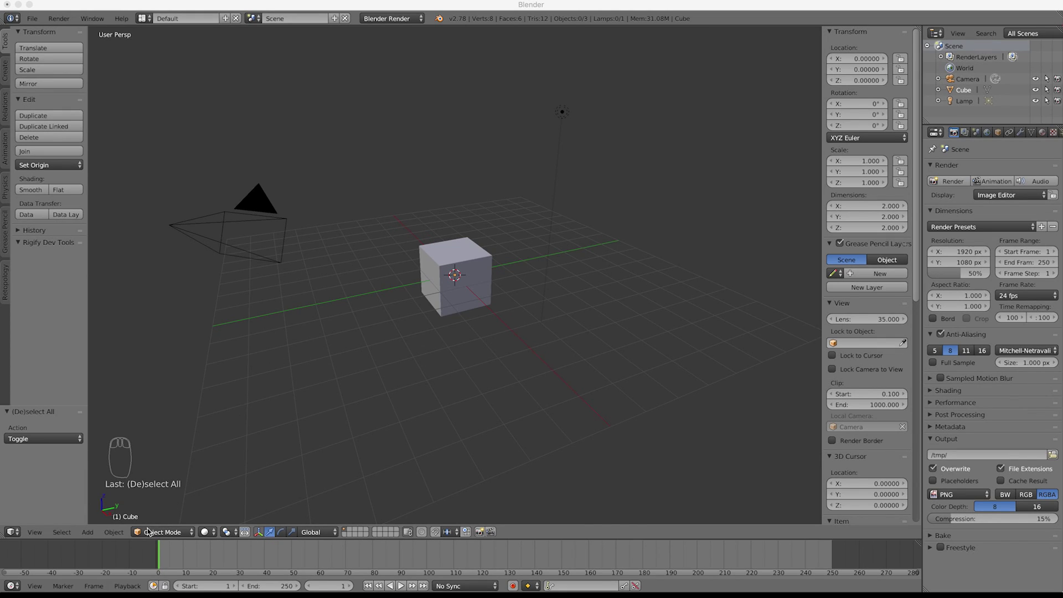
- Select the cube, the camera and the lamp one after another in Object Mode
right_click(445, 293)
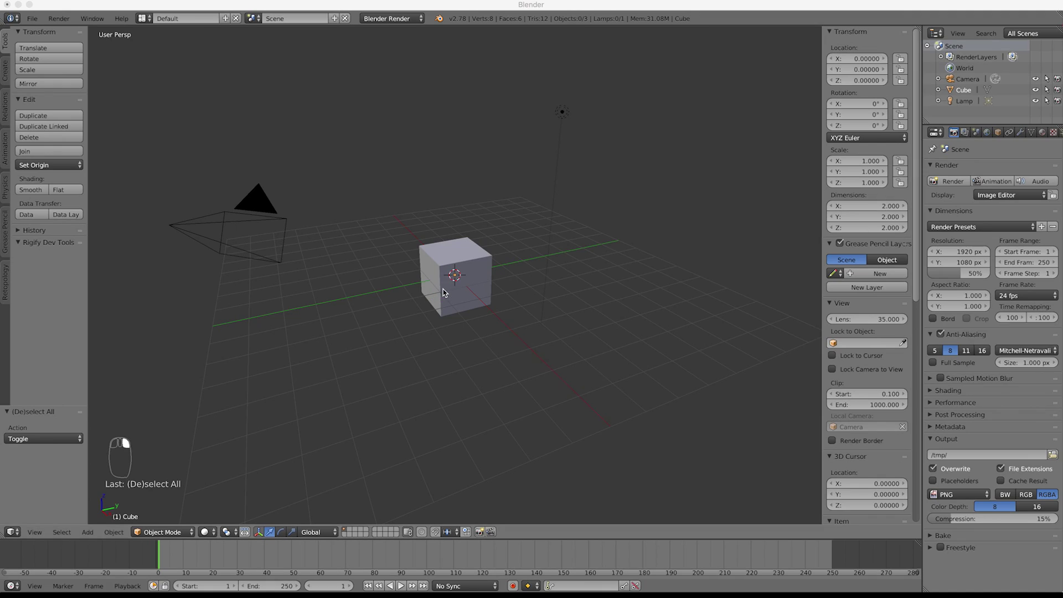
right_click(485, 268)
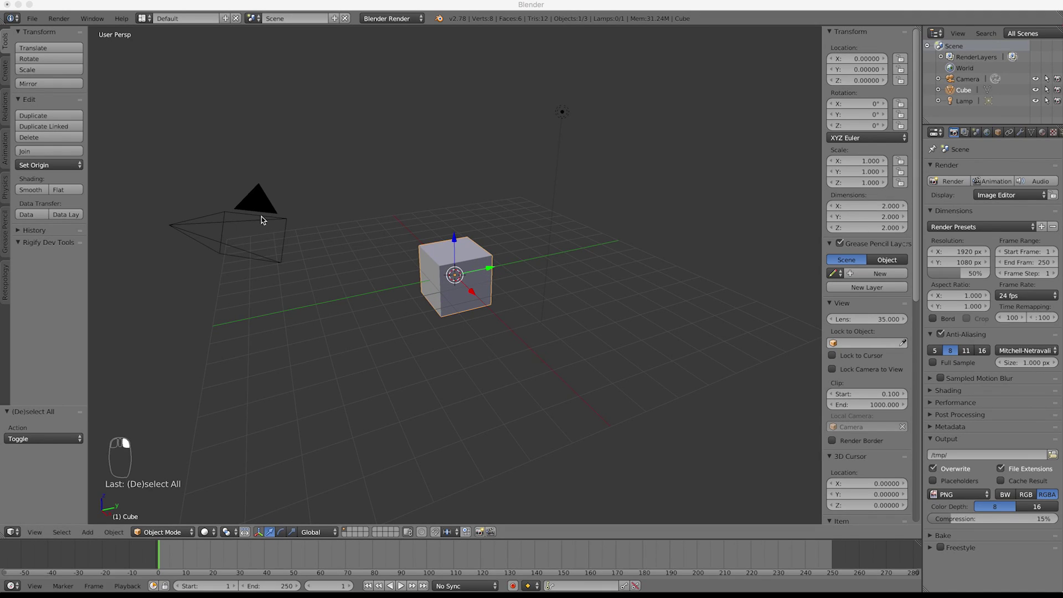
right_click(262, 217)
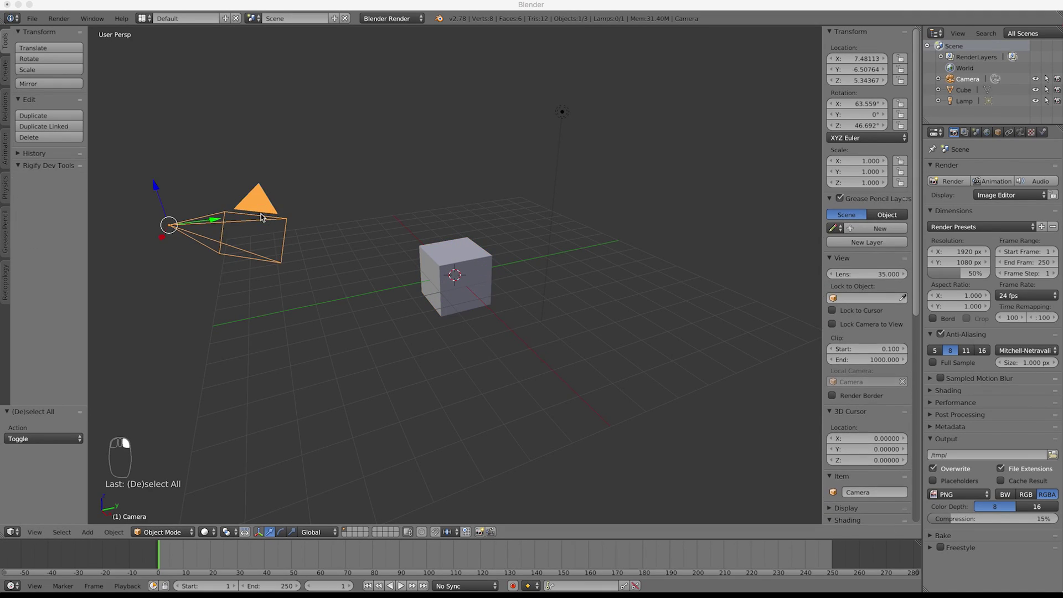
right_click(562, 113)
right_drag(268, 215, 349, 148)
right_click(323, 162)
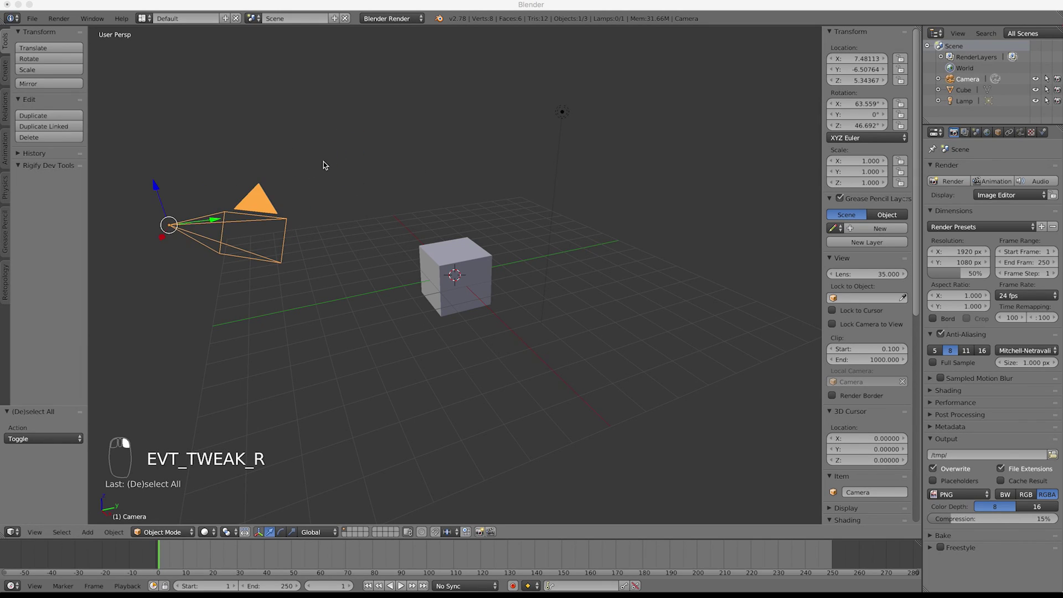
right_click(465, 271)
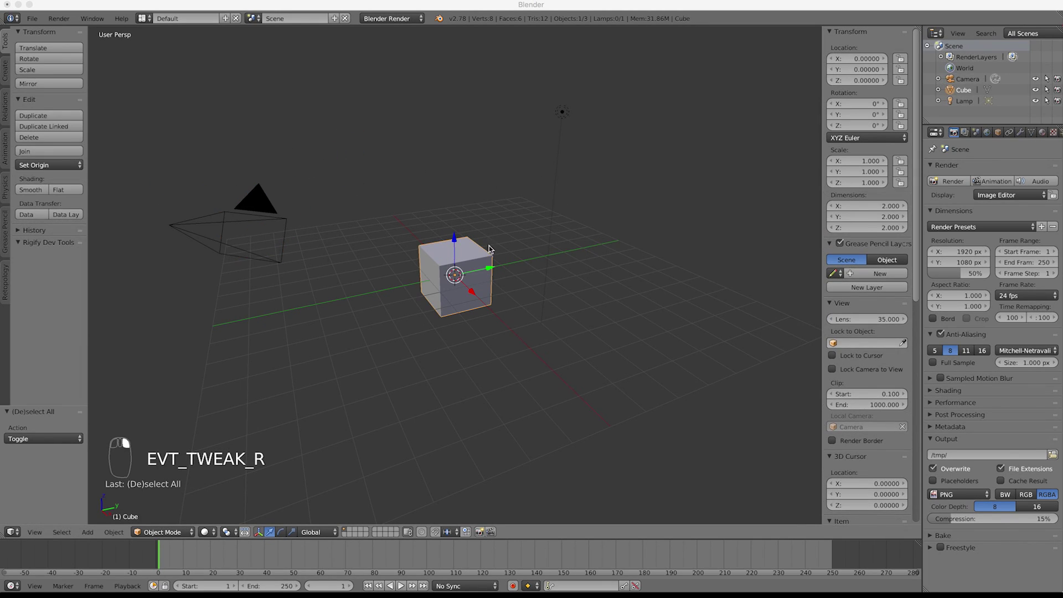
- Delete the camera and the lamp from the scene
right_click(262, 212)
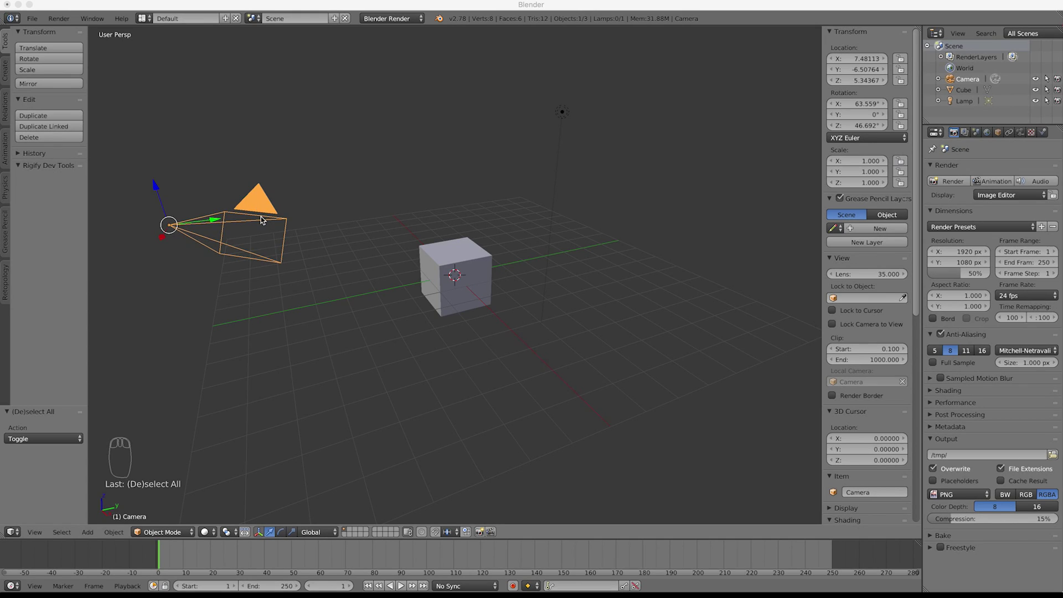
right_click(258, 243)
key(Delete)
click(254, 223)
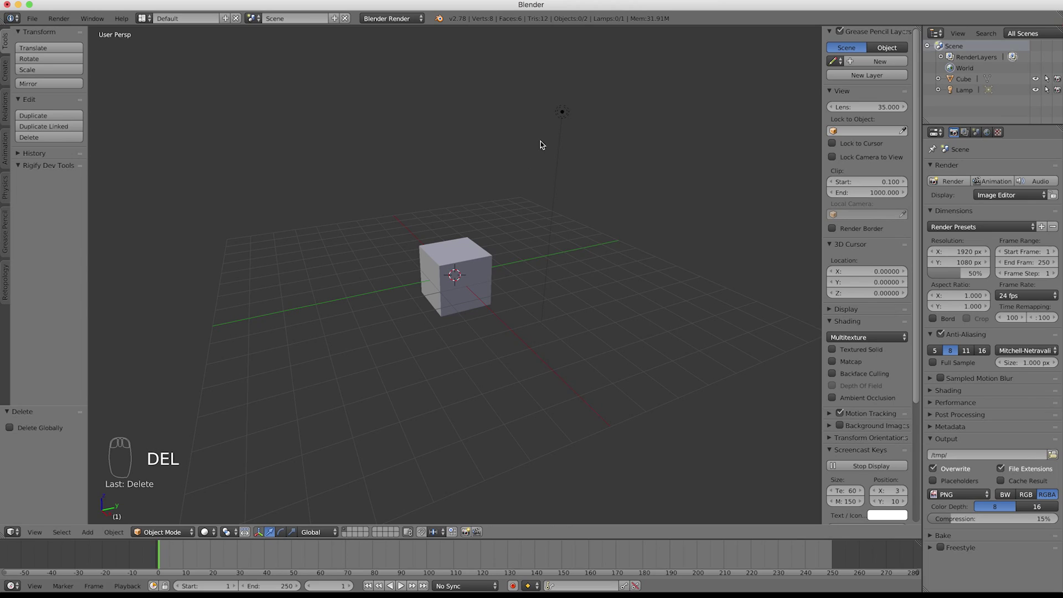
right_click(562, 115)
key(Delete)
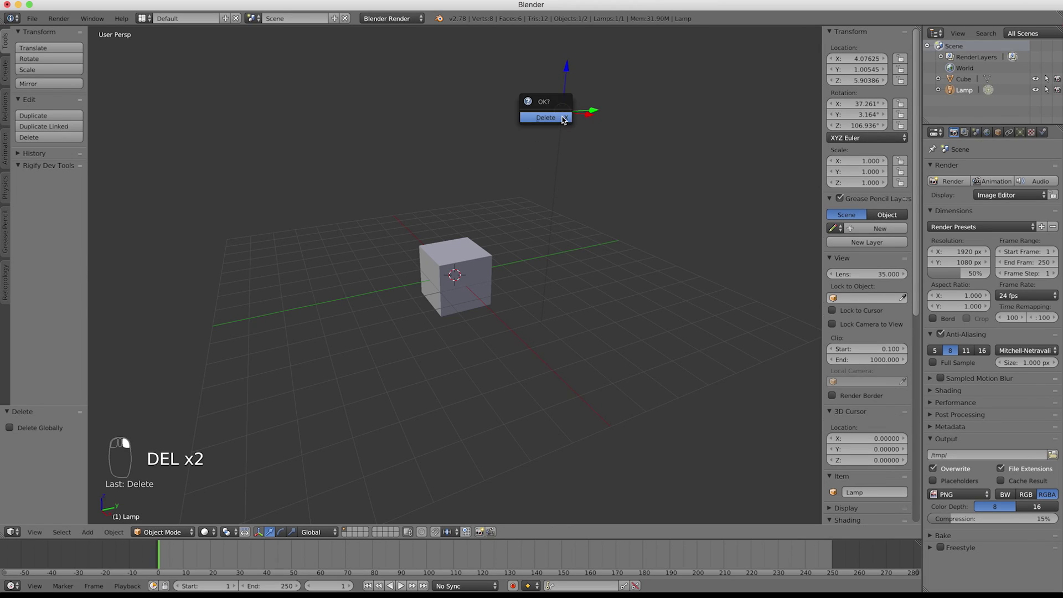
click(562, 116)
- Select the cube and switch it to Edit Mode
right_click(462, 260)
scroll(466, 286, down, 3)
scroll(471, 286, up, 6)
middle_drag(473, 283, 477, 284)
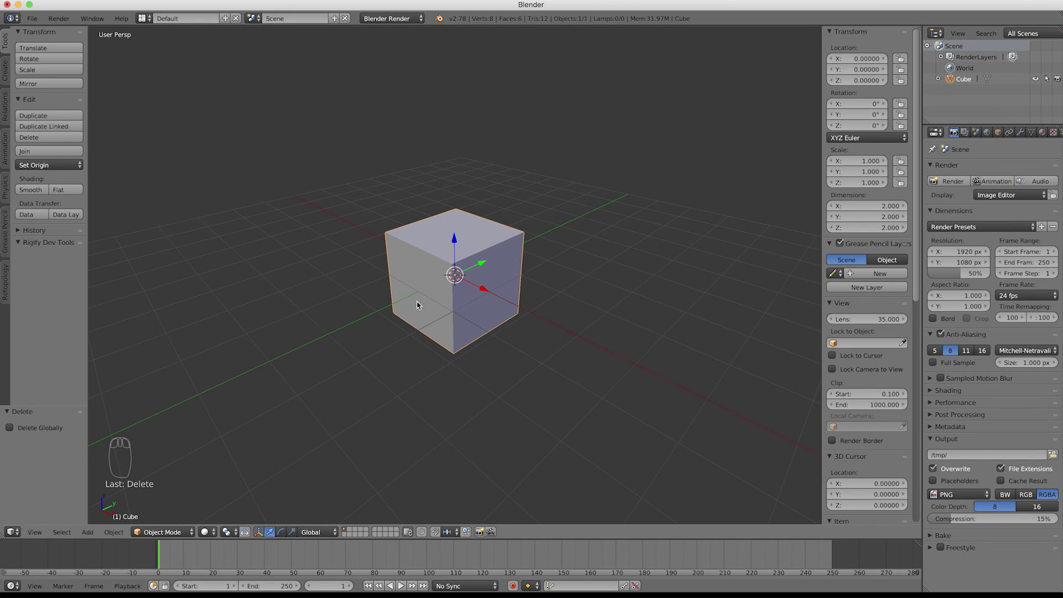
click(172, 532)
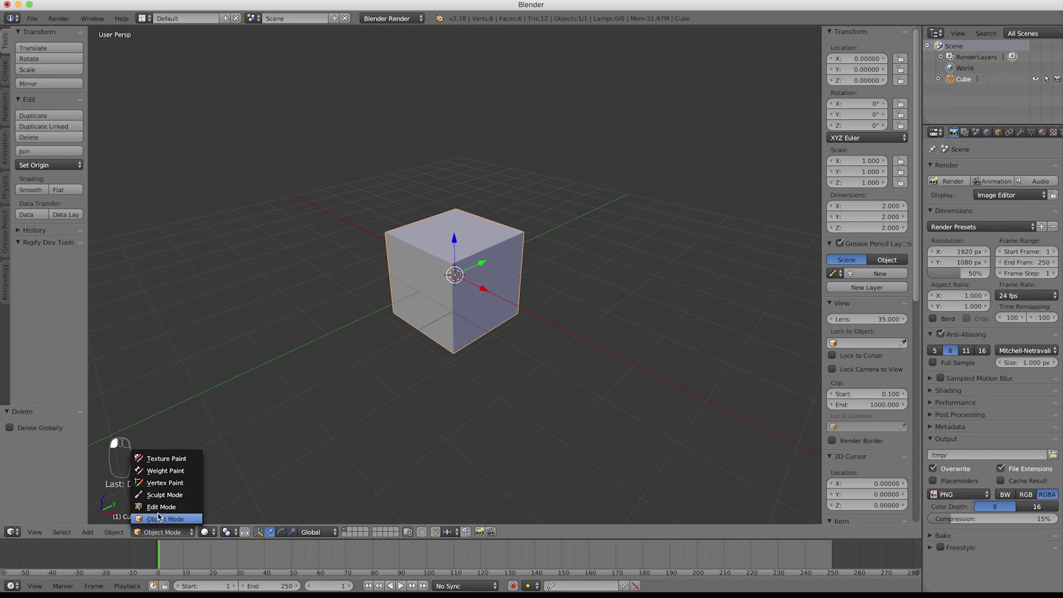
click(161, 507)
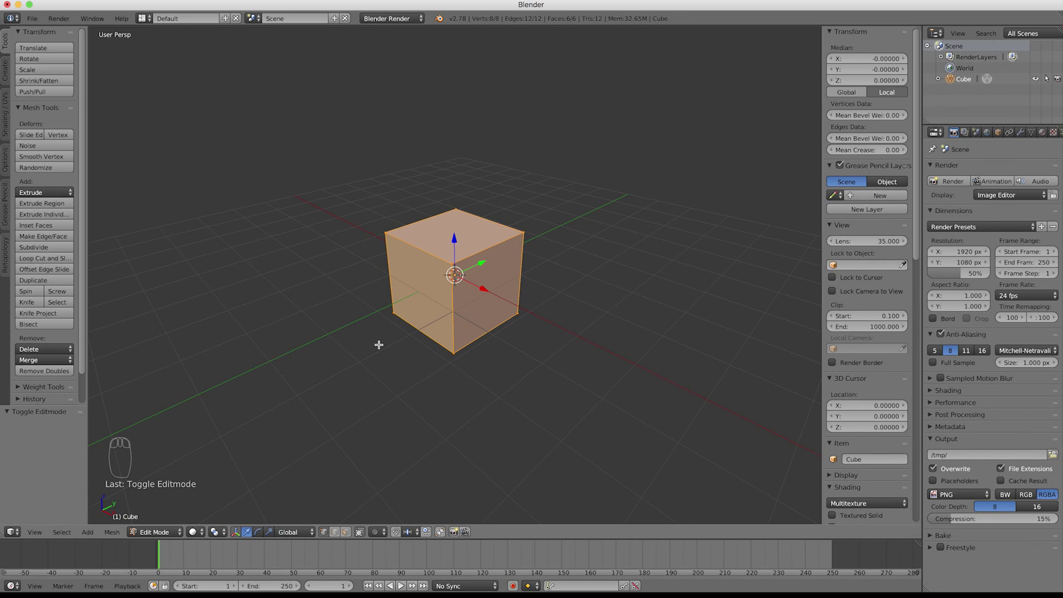
- Select individual corner vertices of the cube one at a time
right_click(445, 275)
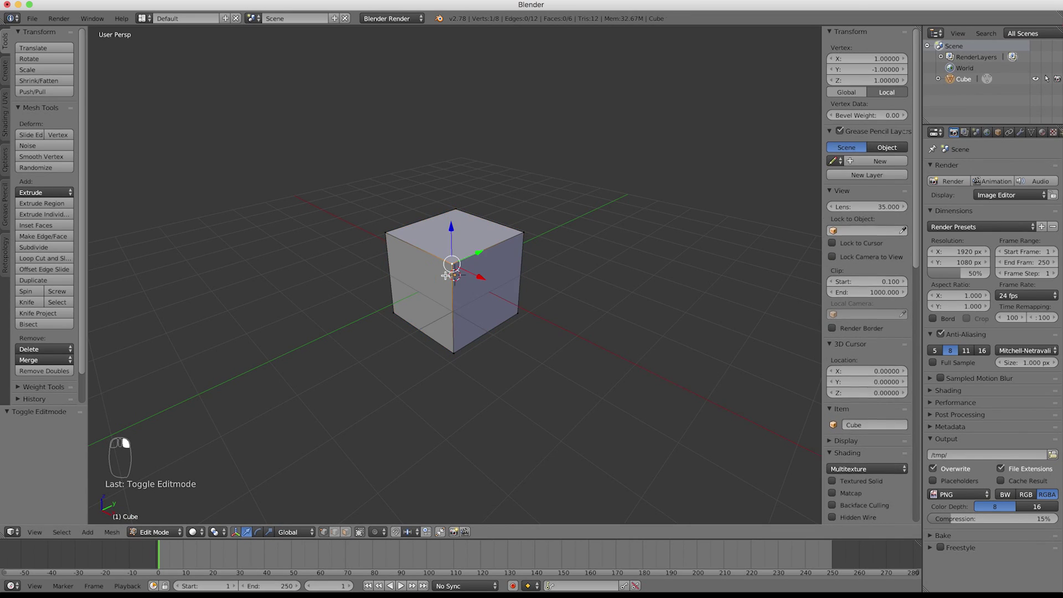
right_click(387, 301)
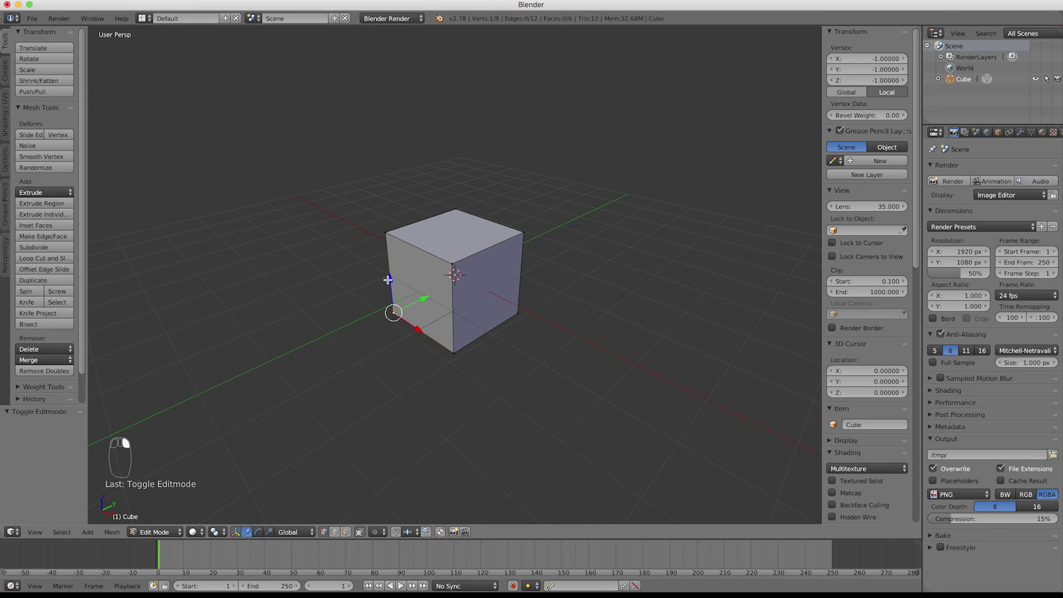
right_click(389, 245)
middle_drag(415, 260, 422, 264)
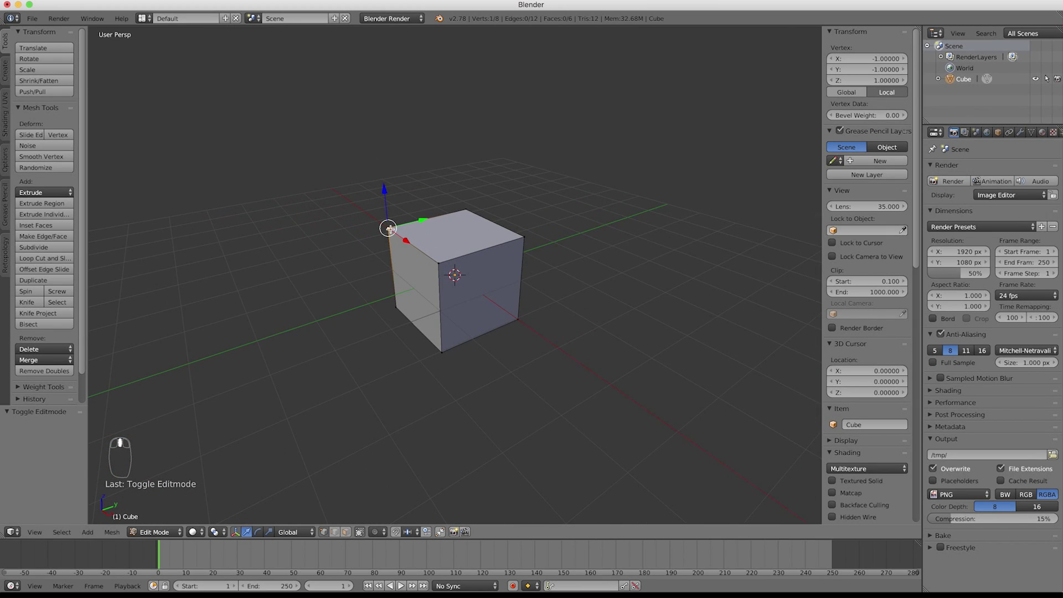
right_drag(389, 229, 487, 190)
right_click(420, 232)
right_click(486, 191)
middle_drag(440, 240, 455, 241)
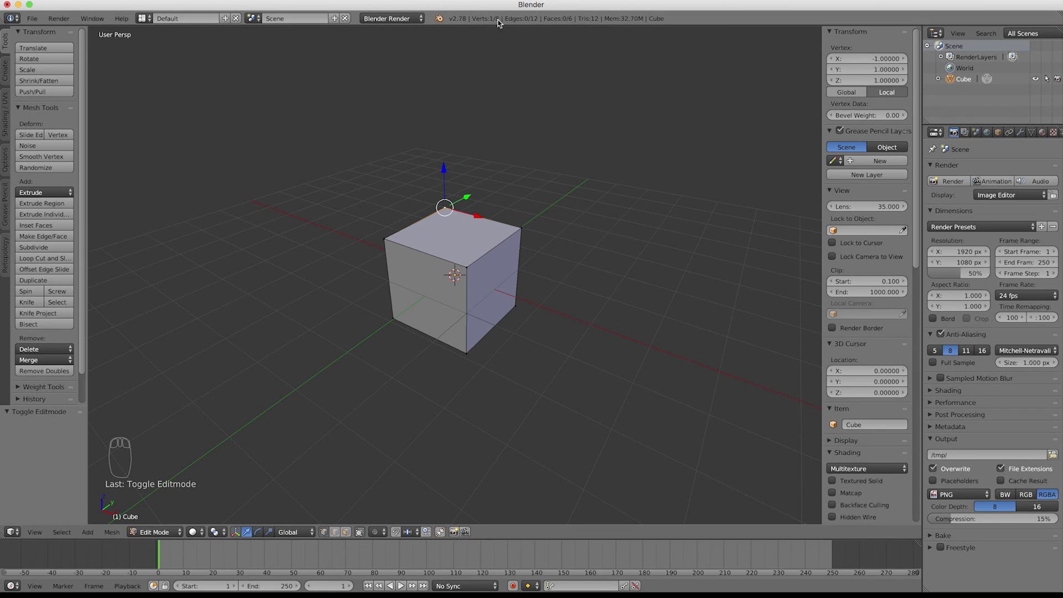
middle_drag(448, 211, 444, 215)
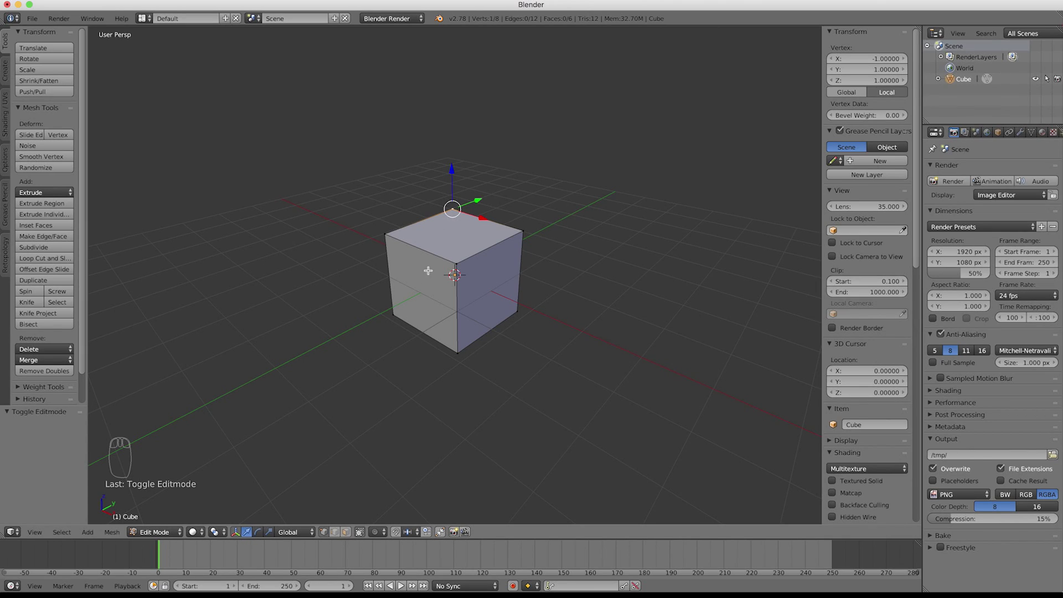
right_click(385, 236)
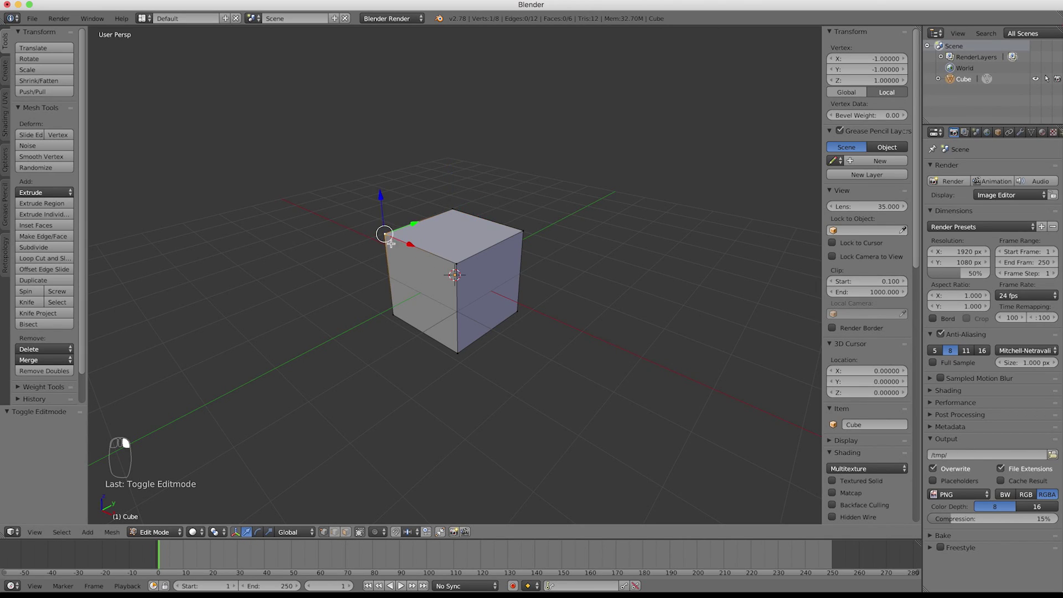
right_click(448, 268)
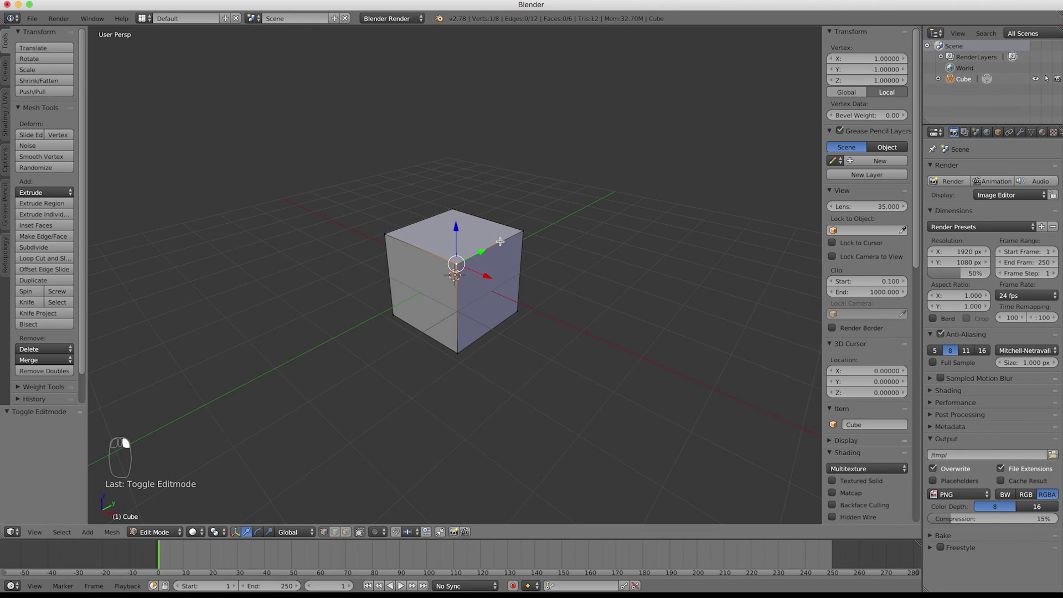
right_click(454, 225)
- Select all four corner vertices of the cube's -Y side face together
right_click(392, 237)
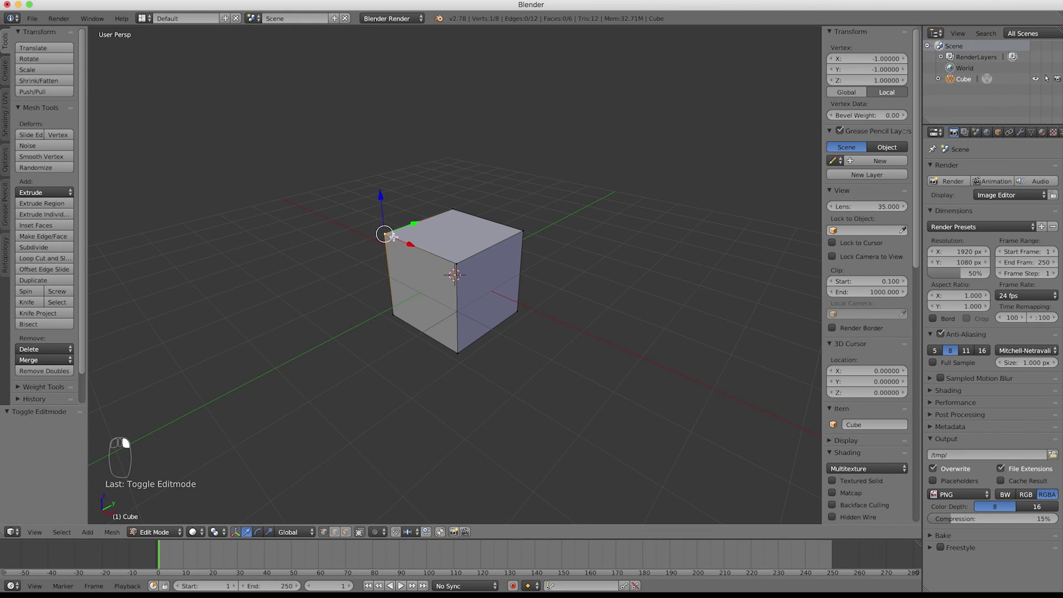
shift+right_click(455, 263)
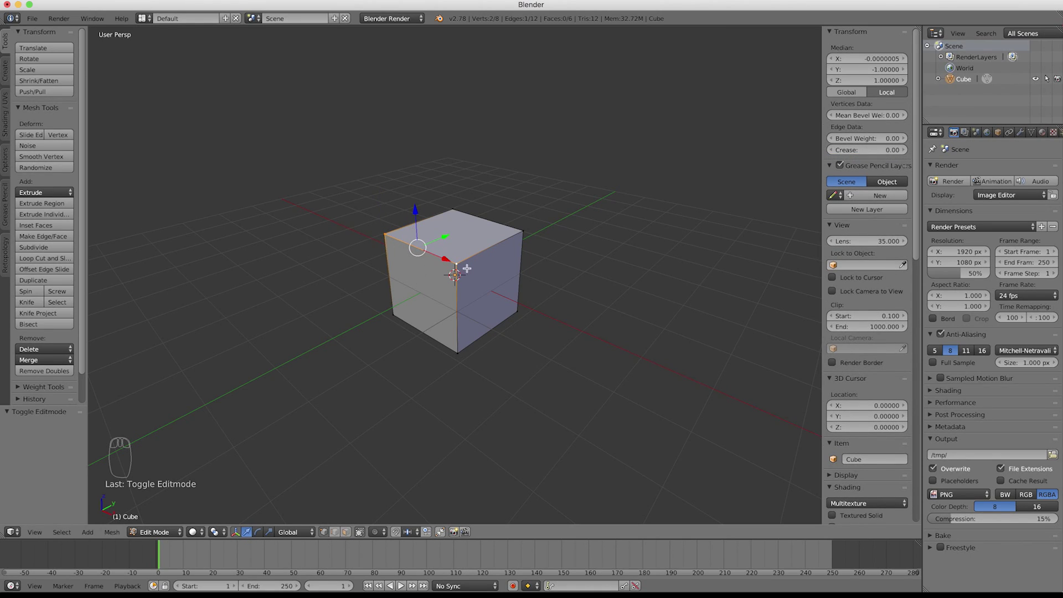
shift+right_click(393, 313)
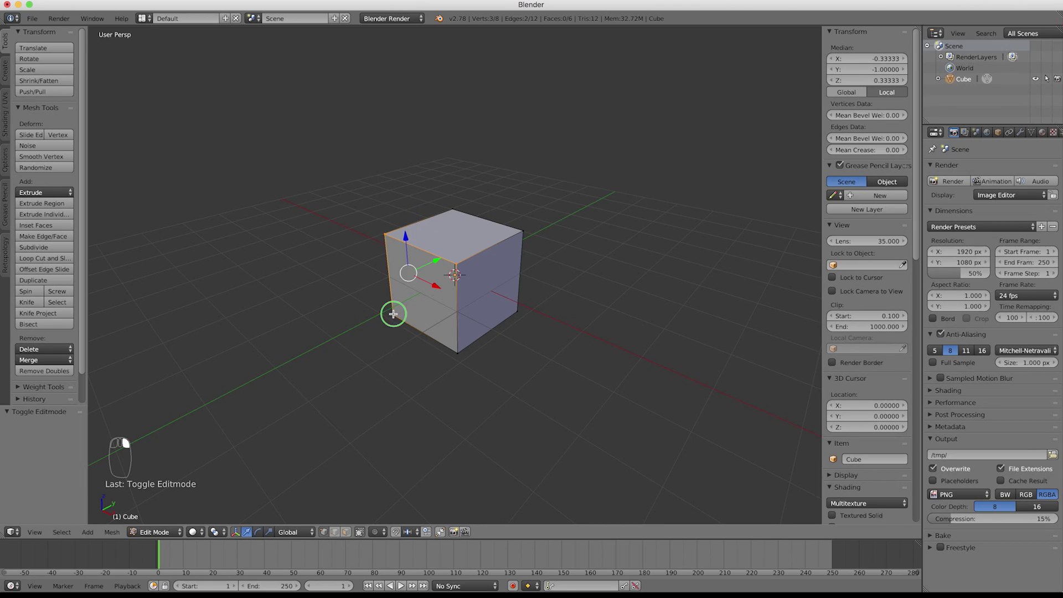
shift+right_click(458, 350)
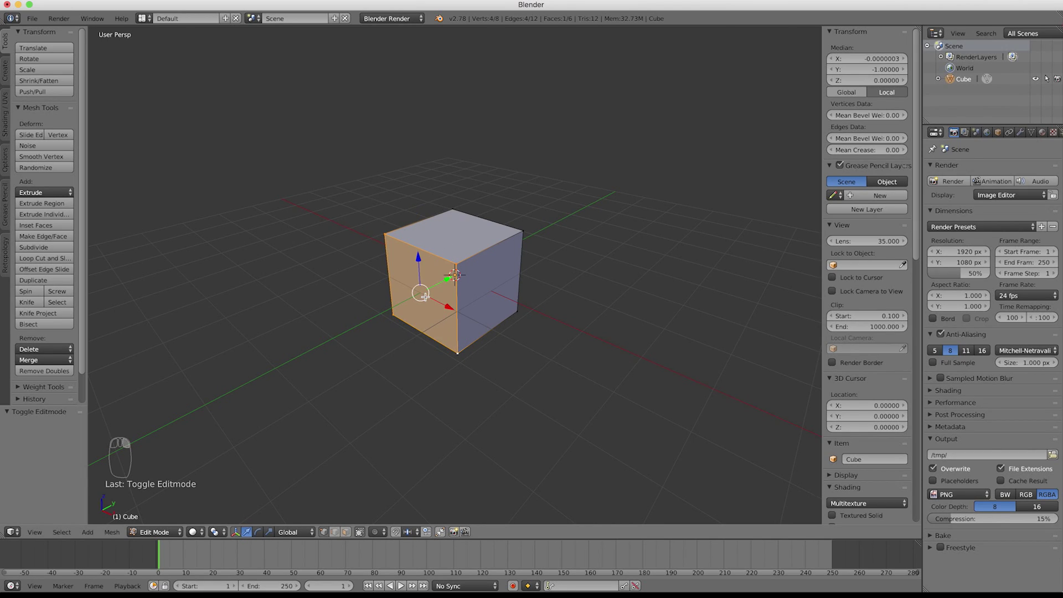
- Change to edge selection and select the upper, then the lower edge of the cube's +X face
click(333, 535)
click(479, 253)
click(480, 338)
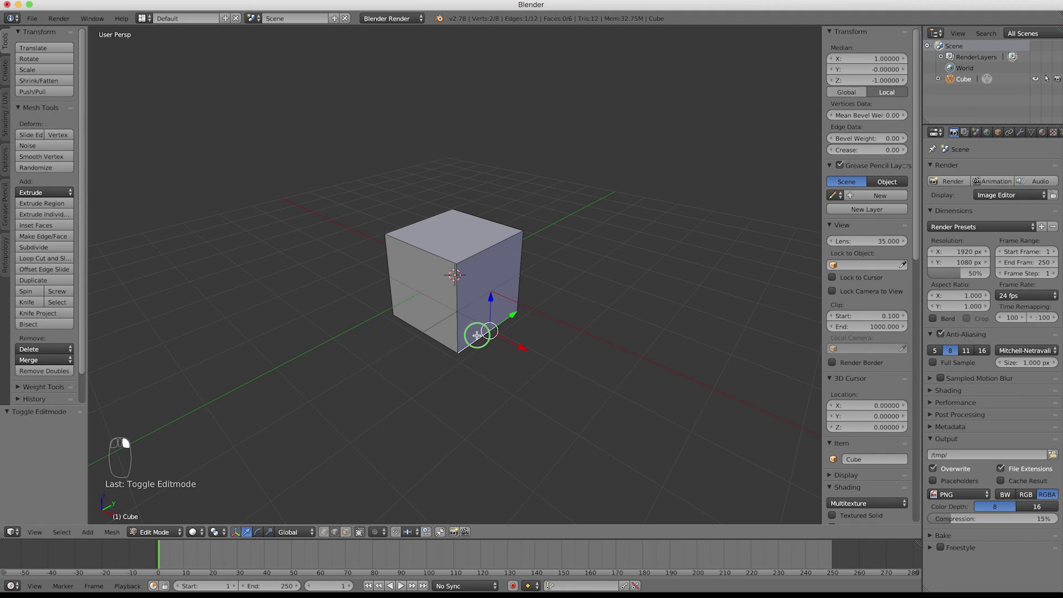
- Change to face selection and select the cube's side and top faces one at a time, ending on the +X face
click(344, 535)
click(422, 295)
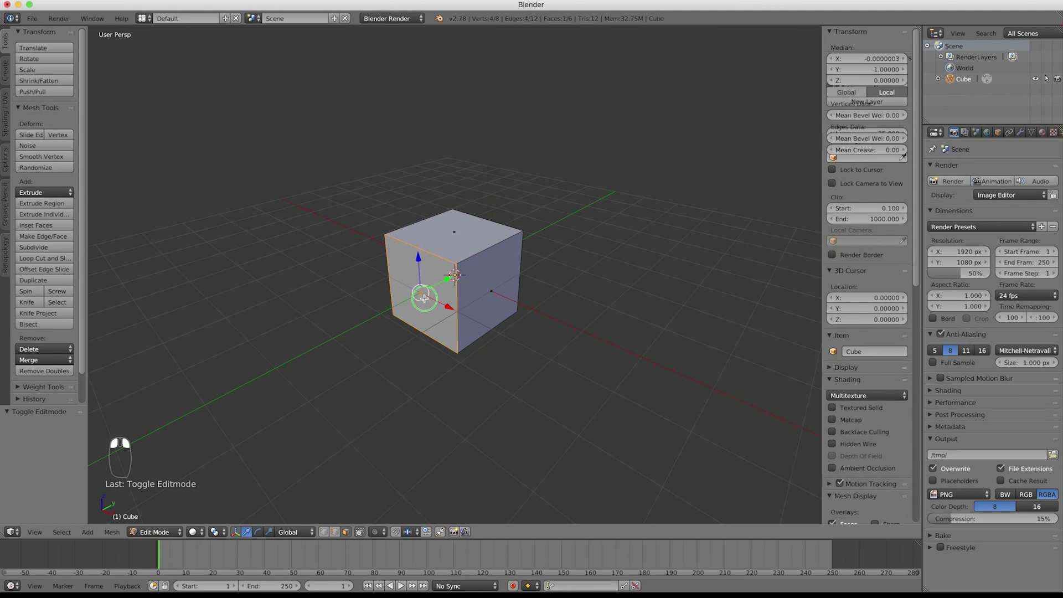
click(454, 235)
click(477, 290)
click(399, 294)
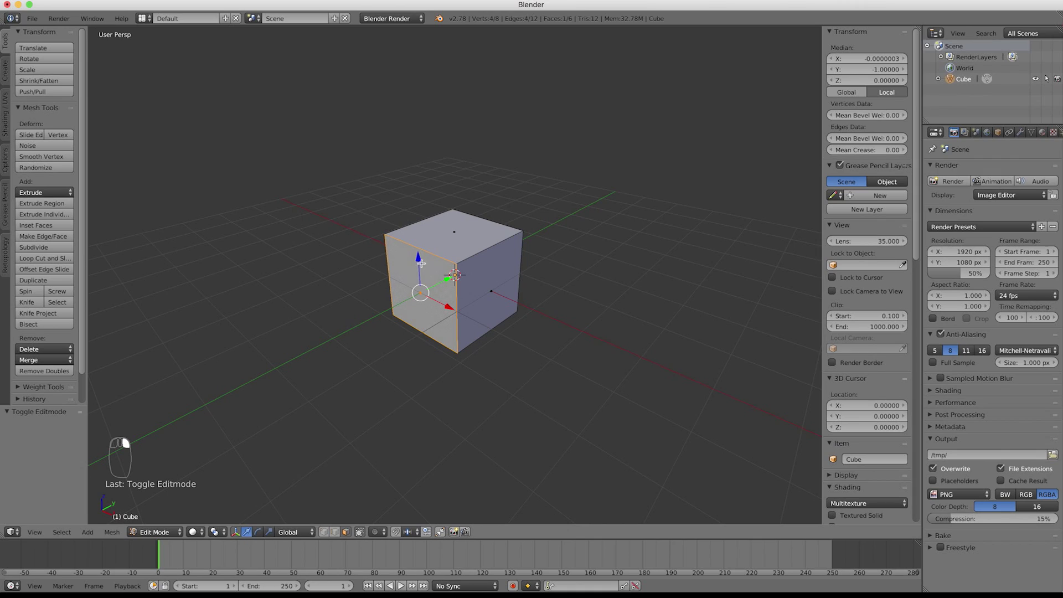
click(466, 247)
right_click(475, 277)
right_click(436, 289)
right_click(454, 256)
middle_drag(474, 258, 487, 296)
right_click(401, 305)
right_click(446, 253)
right_click(481, 287)
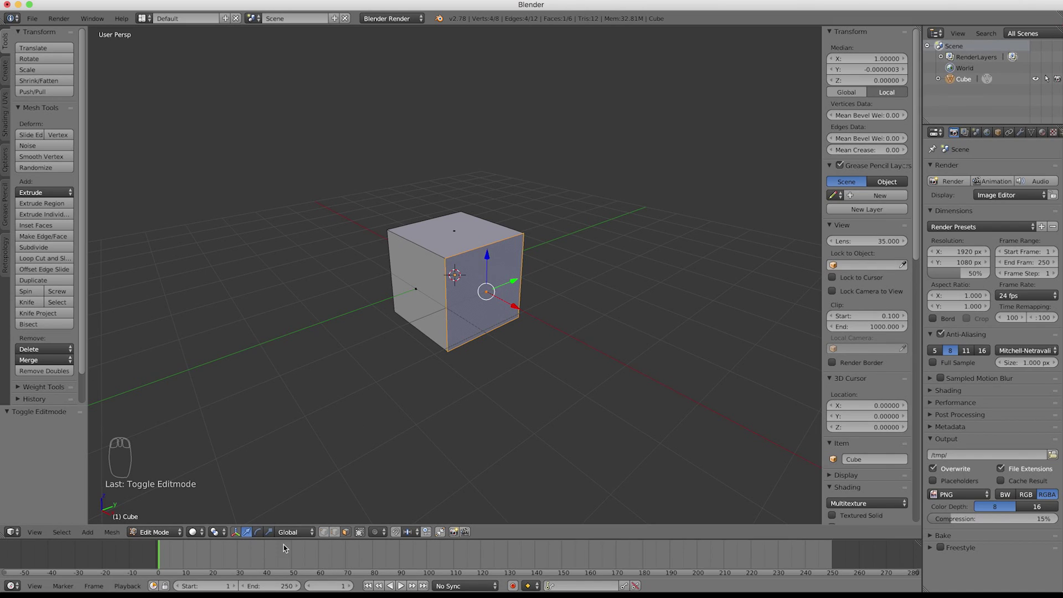
- Return the cube to Object Mode and switch it to Sculpt Mode
click(155, 532)
click(160, 512)
middle_drag(327, 425, 365, 423)
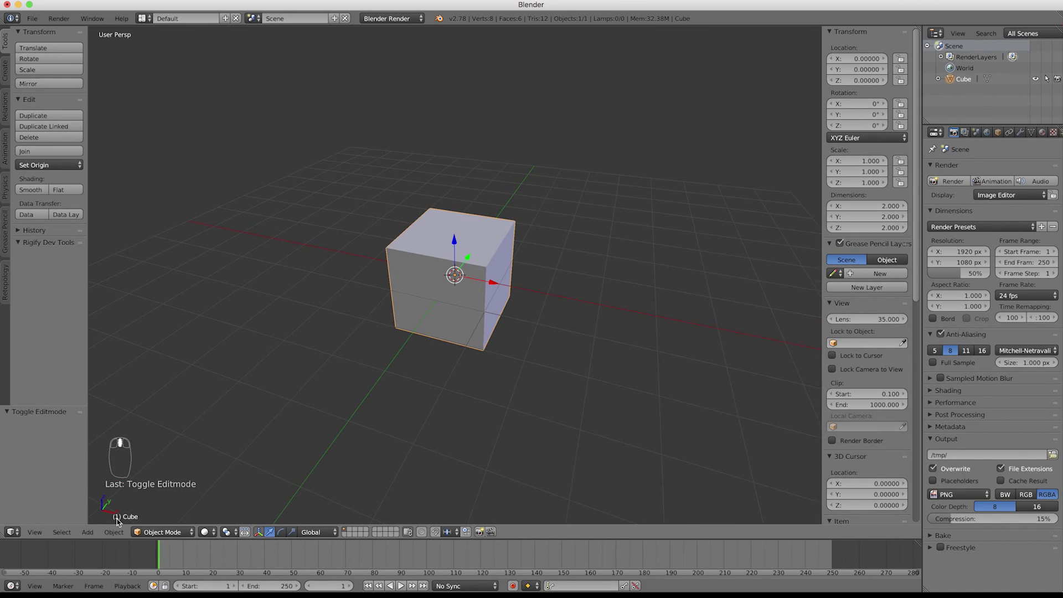
click(145, 533)
click(165, 495)
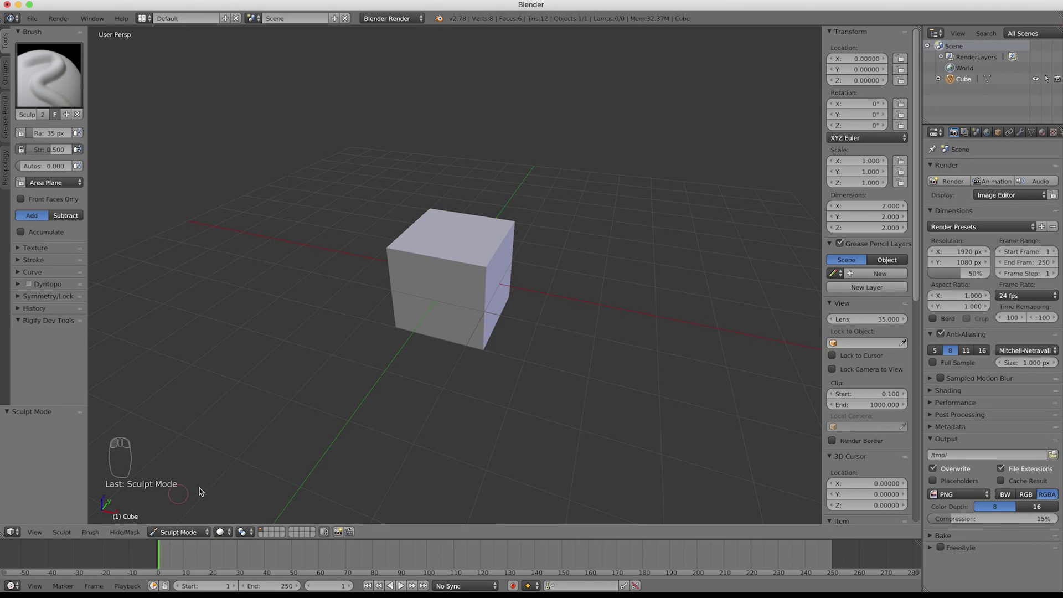
- Choose the Grab sculpting brush
middle_drag(429, 360, 449, 357)
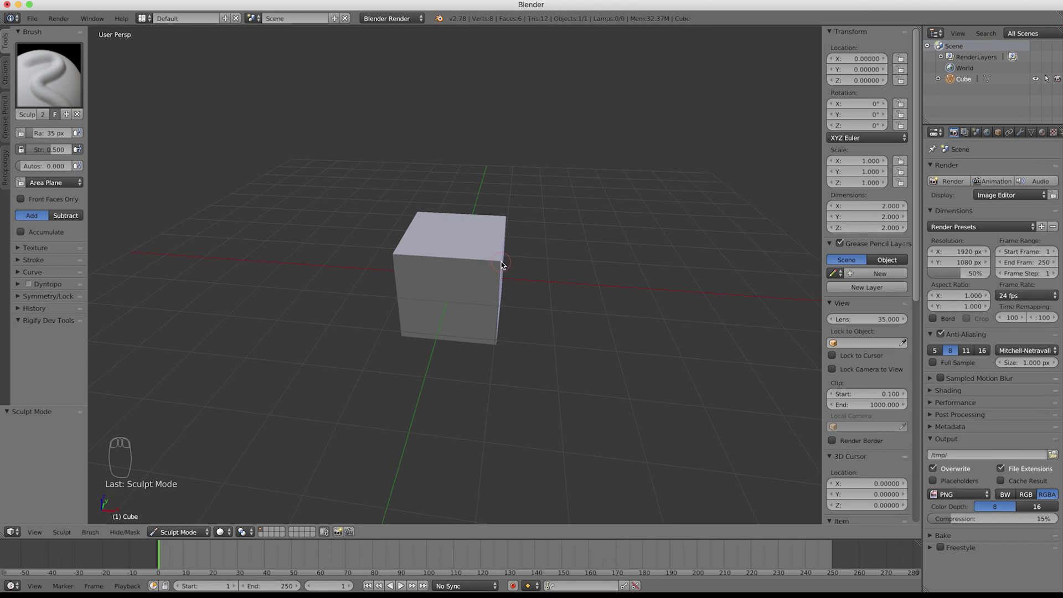
mouse_move(494, 220)
middle_down()
mouse_move(533, 230)
mouse_move(476, 216)
middle_up()
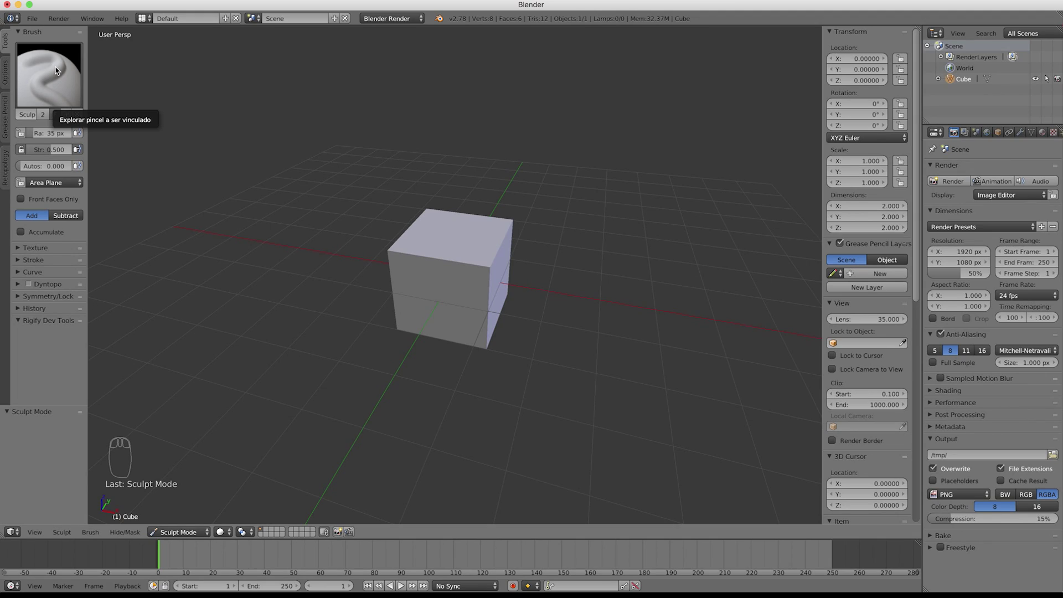
click(32, 96)
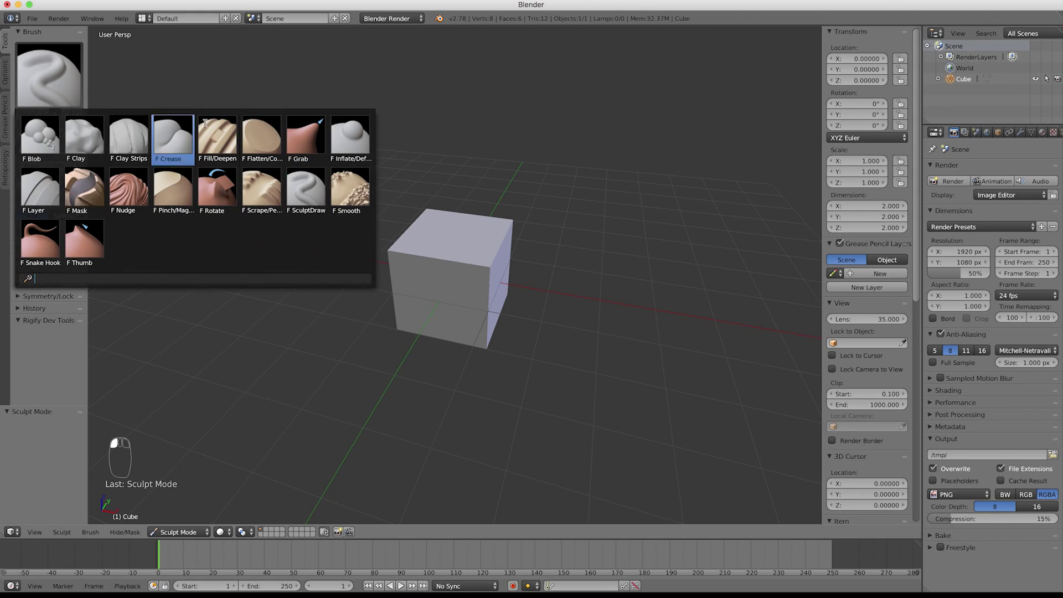
click(304, 147)
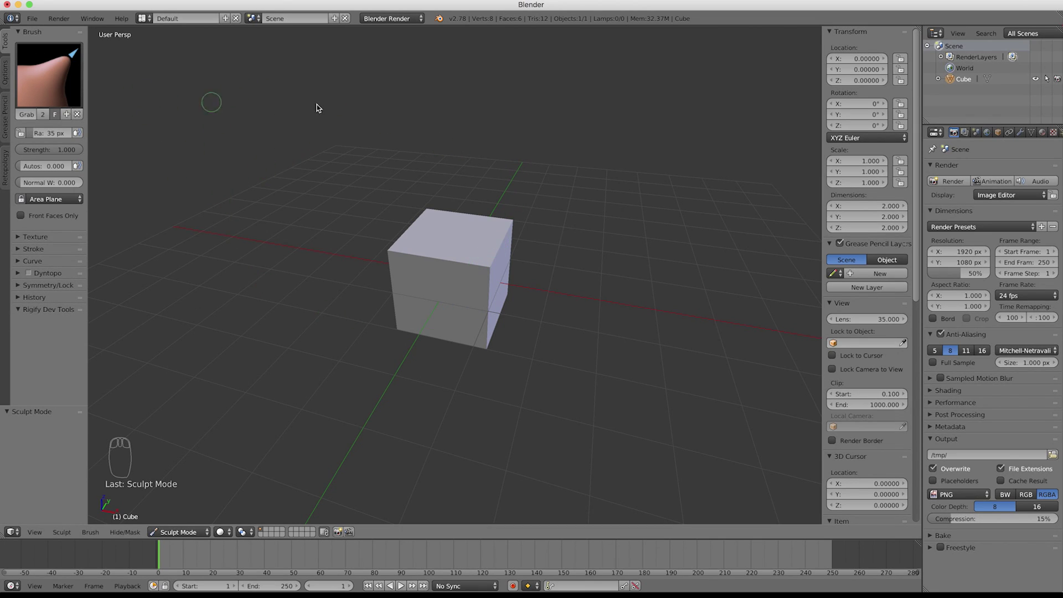
- Set the Grab brush radius to 112 px
middle_drag(505, 188, 481, 150)
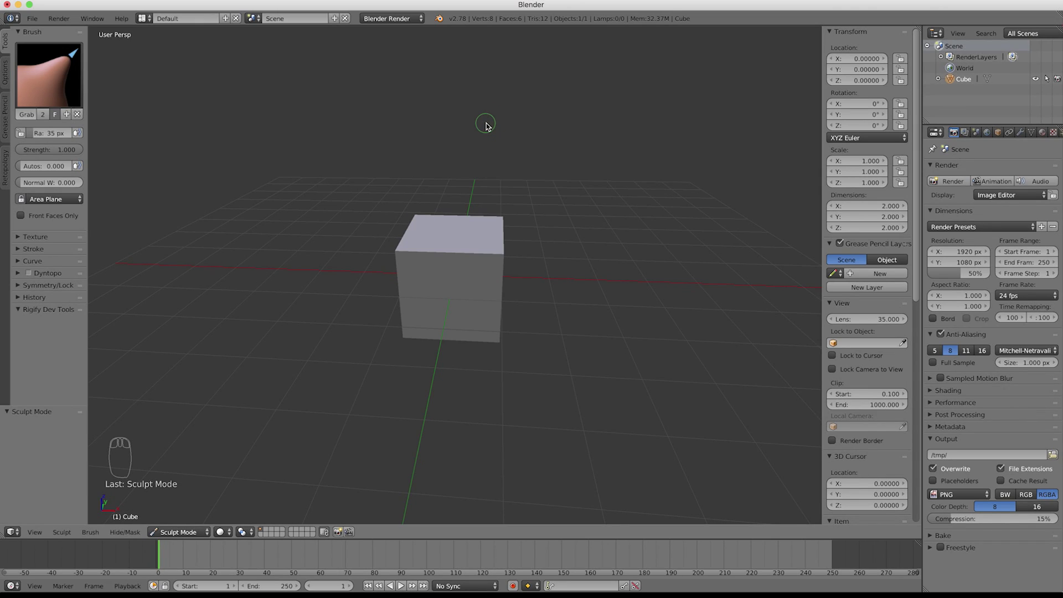
click(34, 135)
drag(34, 135, 38, 136)
key(f)
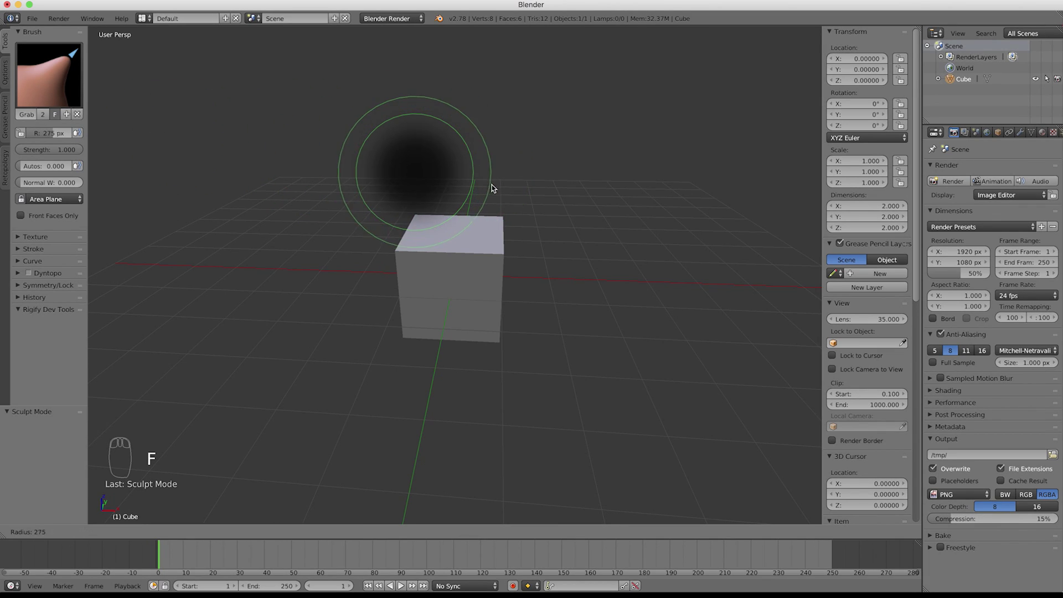
click(446, 183)
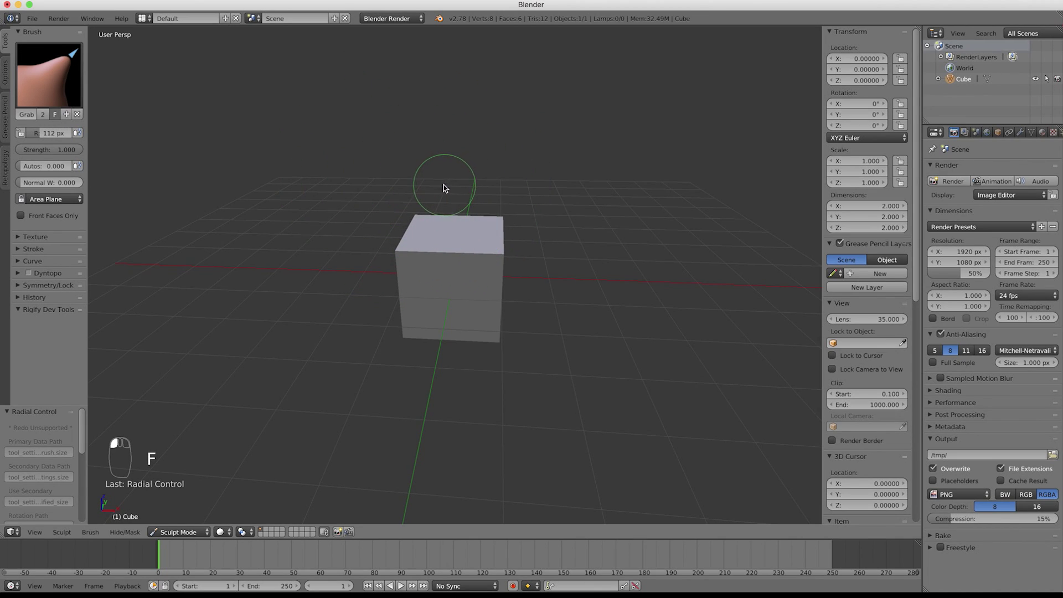
- Nudge the cube's upper corners with short Grab brush strokes from different sides
middle_drag(387, 181, 388, 180)
middle_drag(487, 235, 498, 244)
mouse_move(503, 249)
mouse_down()
mouse_move(526, 252)
mouse_move(498, 254)
mouse_move(525, 237)
mouse_move(498, 255)
mouse_up()
middle_drag(508, 269, 376, 271)
middle_drag(327, 233, 406, 291)
drag(491, 238, 486, 250)
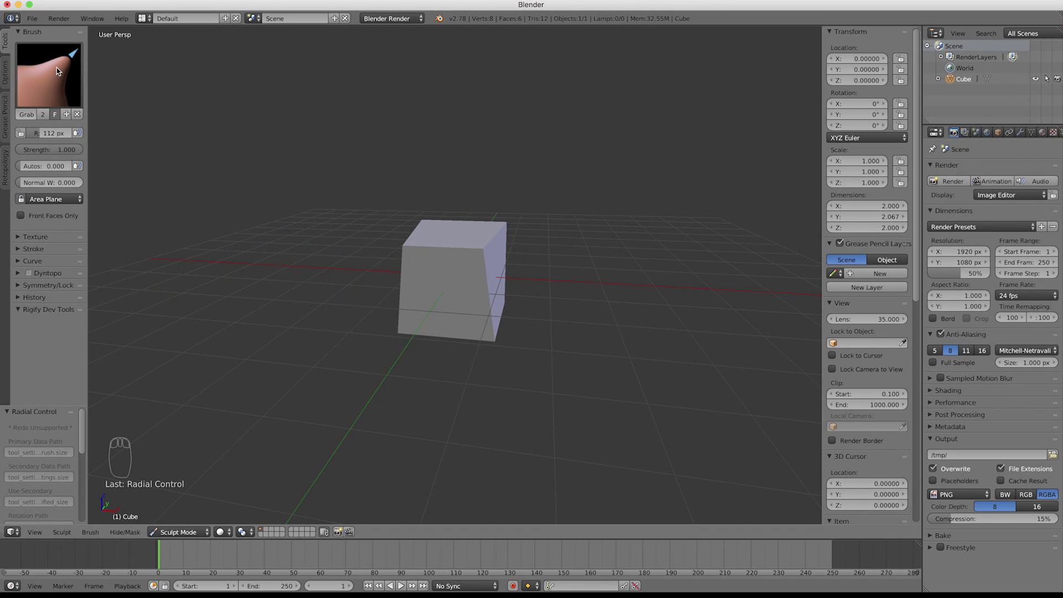
mouse_move(437, 277)
middle_down()
mouse_move(446, 260)
mouse_move(454, 270)
middle_up()
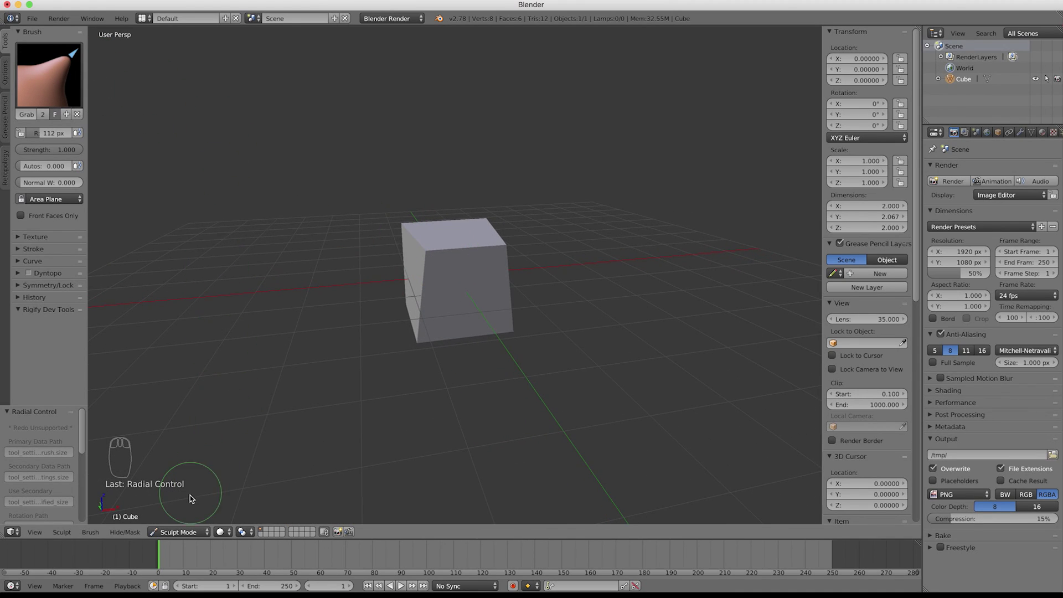
- Widen the brush settings area and expand the Symmetry/Lock settings to show the mirror axes
click(36, 285)
drag(84, 288, 103, 288)
click(33, 287)
click(25, 289)
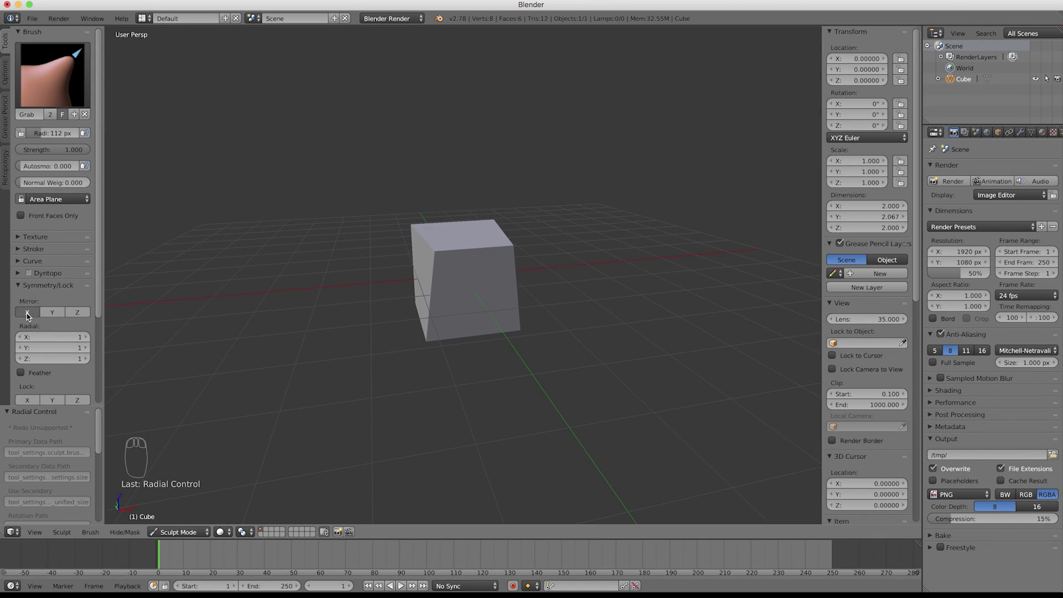
- Reshape the cube's upper front corners with X-mirrored Grab strokes, ending by pulling them outward to widen the top
middle_drag(504, 270, 492, 273)
drag(504, 260, 517, 261)
mouse_move(517, 261)
middle_down()
mouse_move(505, 280)
mouse_move(519, 270)
middle_up()
drag(521, 264, 505, 267)
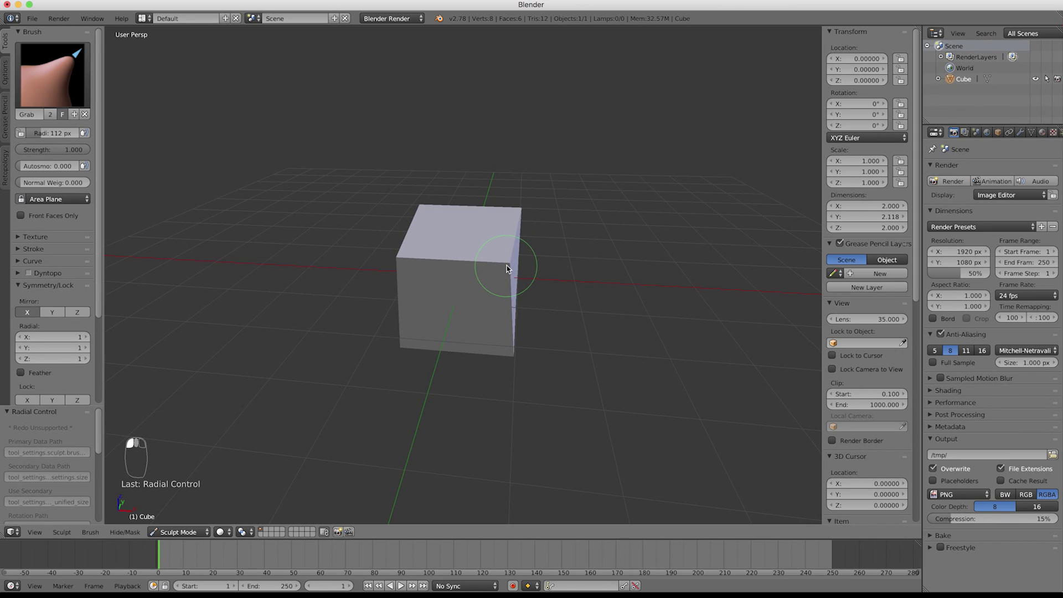
middle_drag(519, 264, 516, 264)
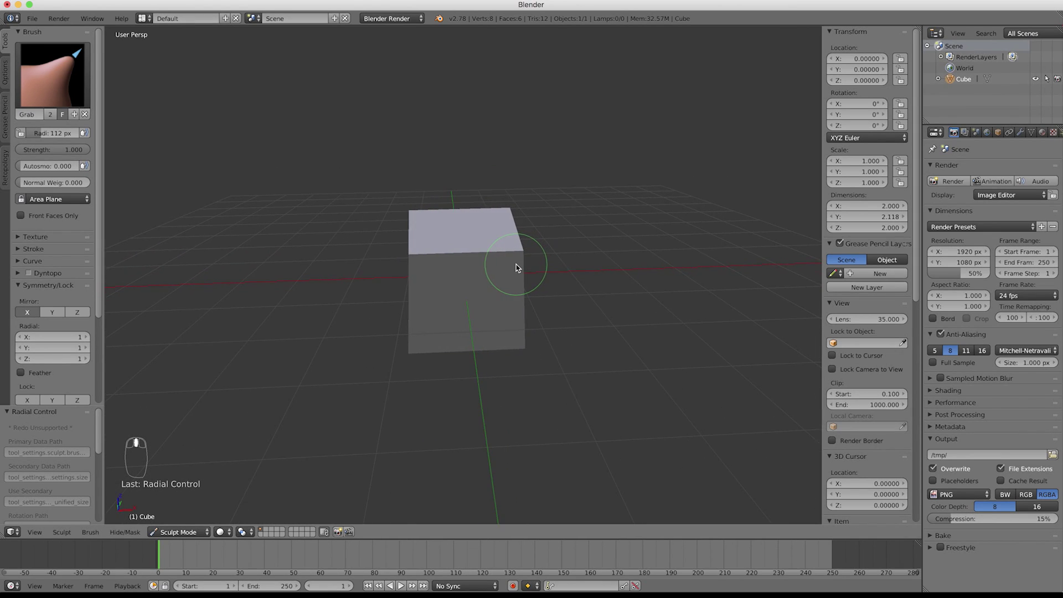
drag(520, 261, 533, 251)
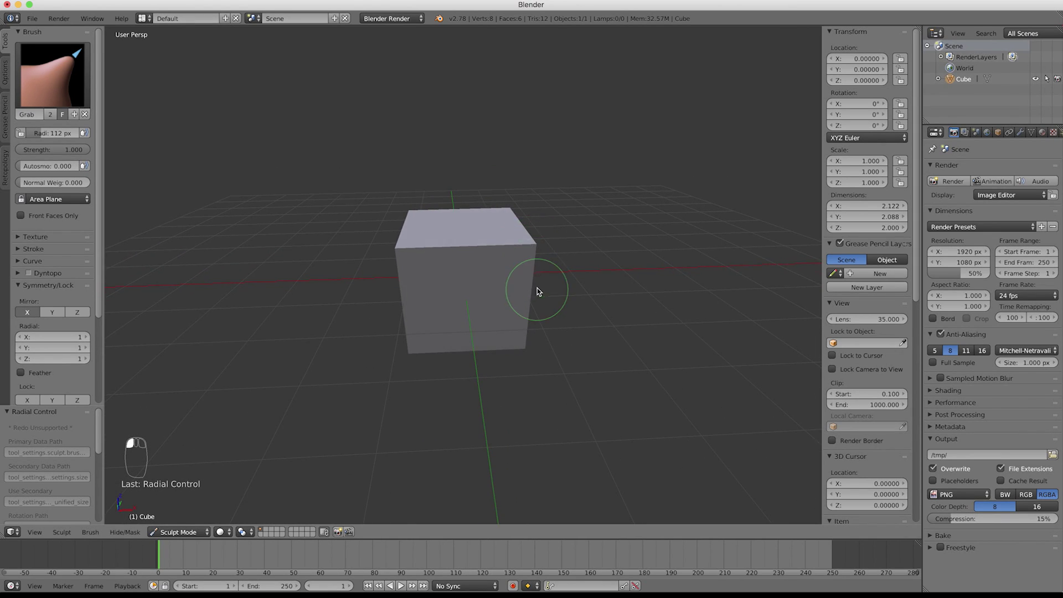
- Pull the cube's bottom corners downward, adjust them sideways, and draw the upper corners inward with X-mirrored Grab strokes
middle_drag(536, 289, 531, 281)
scroll(515, 272, up, 1)
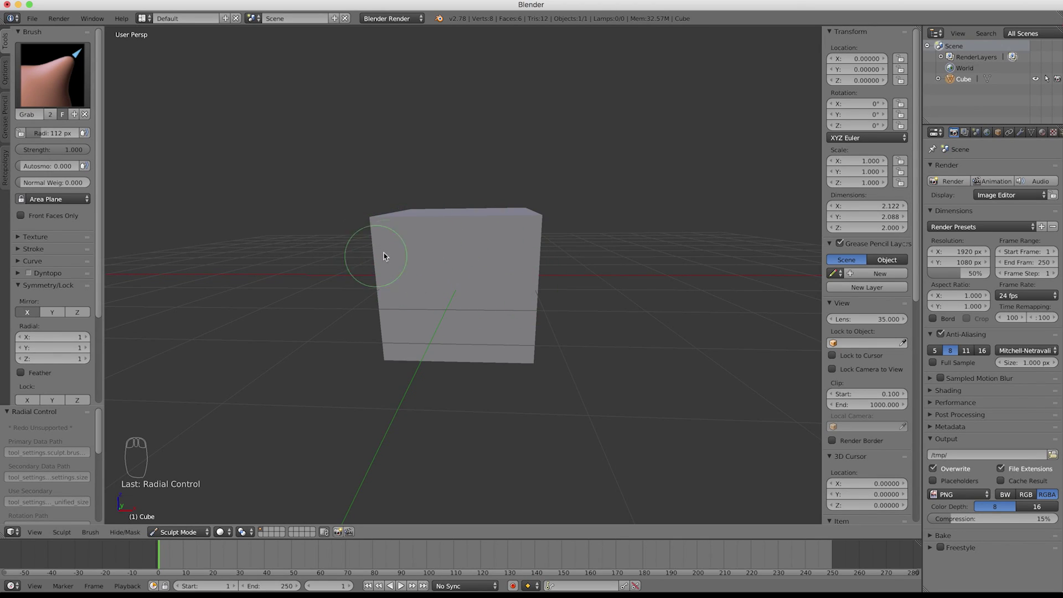
drag(531, 364, 551, 392)
mouse_move(542, 220)
middle_down()
mouse_move(528, 219)
mouse_move(523, 240)
mouse_move(547, 327)
middle_up()
drag(541, 369, 493, 380)
drag(536, 236, 520, 234)
- Try a one-sided Grab stroke on an upper corner with X mirroring off, undo it and re-enable X mirroring
middle_drag(525, 255, 525, 260)
click(27, 313)
drag(521, 238, 504, 252)
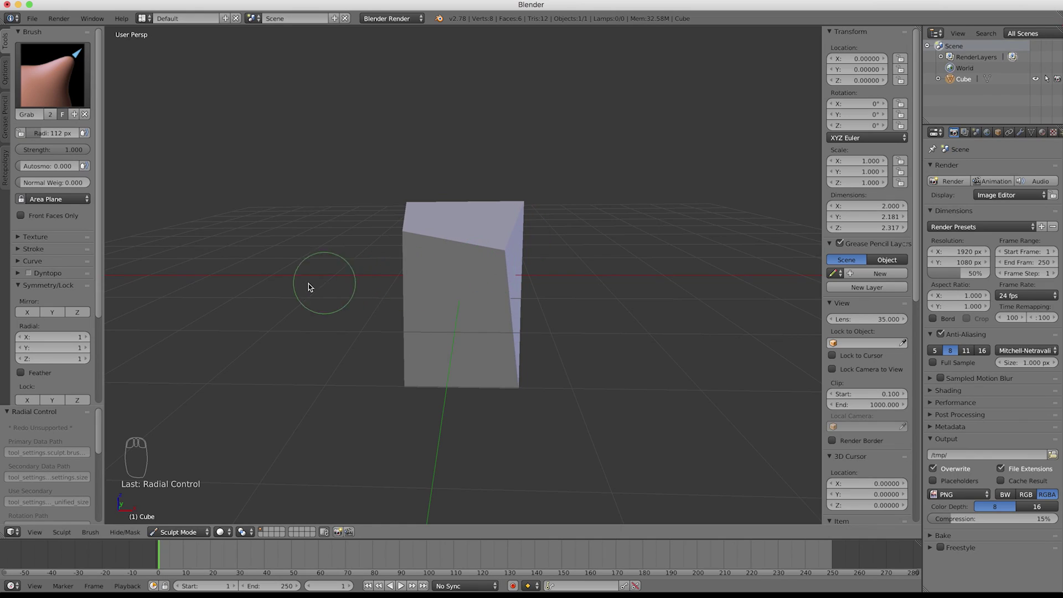
key(ctrl+z)
click(27, 312)
- Narrow the top of the cube by grabbing its upper corners with X mirroring on
middle_drag(538, 316, 489, 311)
drag(482, 244, 501, 236)
middle_drag(562, 260, 503, 271)
scroll(503, 272, up, 1)
scroll(434, 264, down, 3)
drag(422, 241, 444, 248)
drag(524, 245, 502, 249)
- Stretch the cube's bottom rear corners outward along Y and pull the bottom front corners inward with mirrored Grab strokes
mouse_move(525, 324)
mouse_down()
mouse_move(512, 324)
mouse_move(562, 324)
mouse_up()
mouse_move(562, 326)
middle_down()
mouse_move(512, 324)
mouse_move(463, 340)
middle_up()
drag(429, 364, 455, 361)
mouse_move(440, 349)
middle_down()
mouse_move(531, 355)
mouse_move(534, 343)
middle_up()
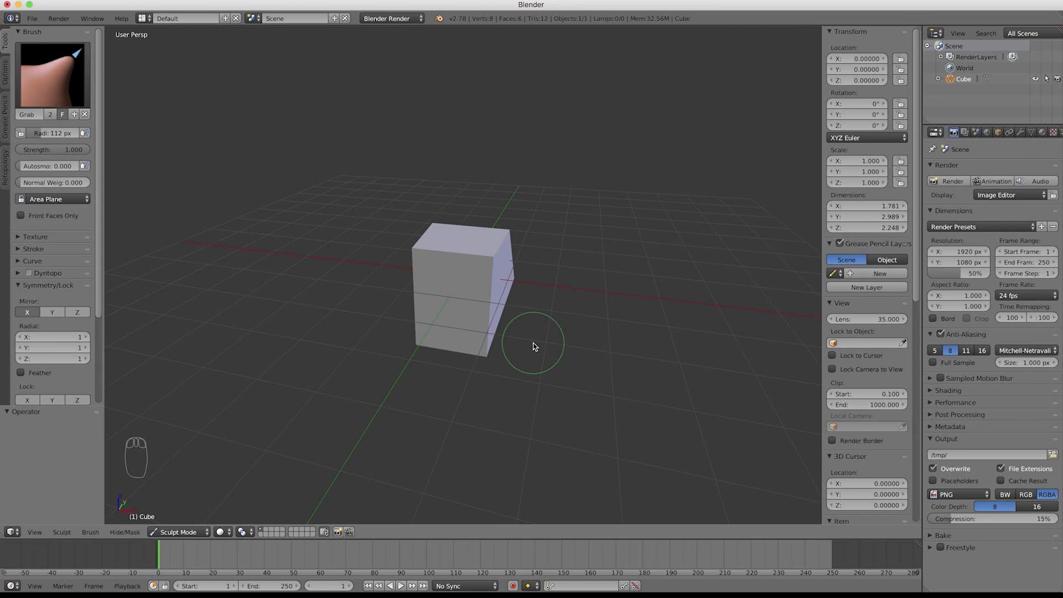
mouse_move(533, 343)
middle_down()
mouse_move(502, 335)
mouse_move(435, 354)
middle_up()
drag(435, 354, 446, 354)
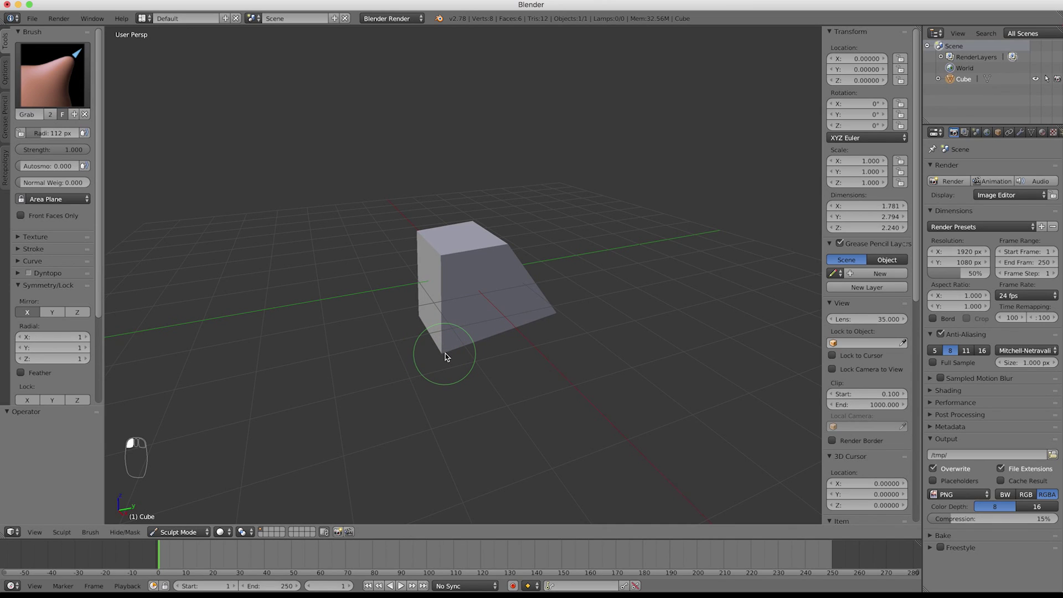
mouse_move(445, 353)
middle_down()
mouse_move(498, 351)
mouse_move(432, 406)
middle_up()
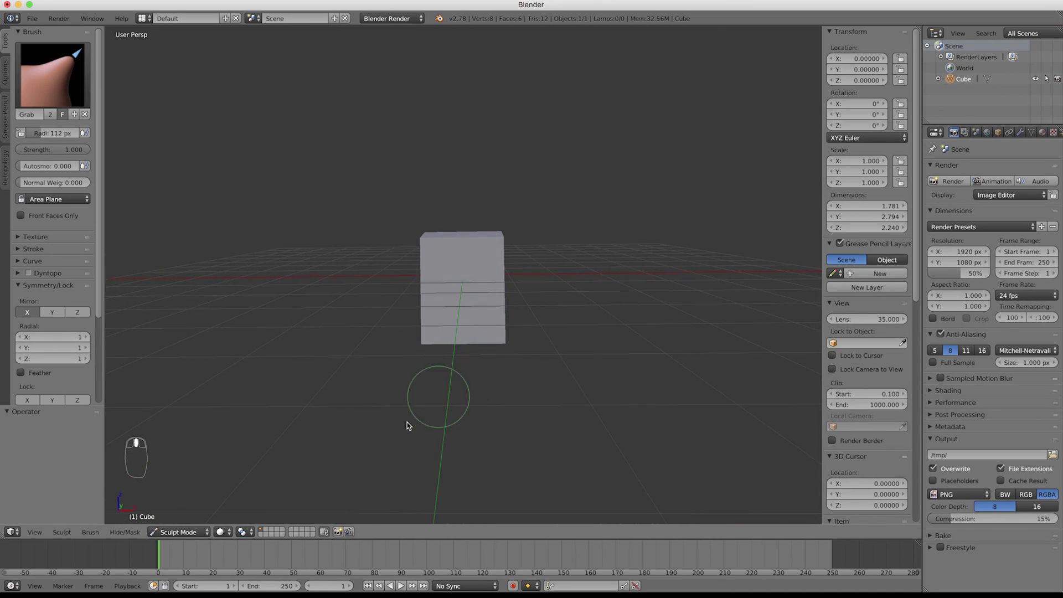
- Return to Object Mode and delete the sculpted cube
click(178, 531)
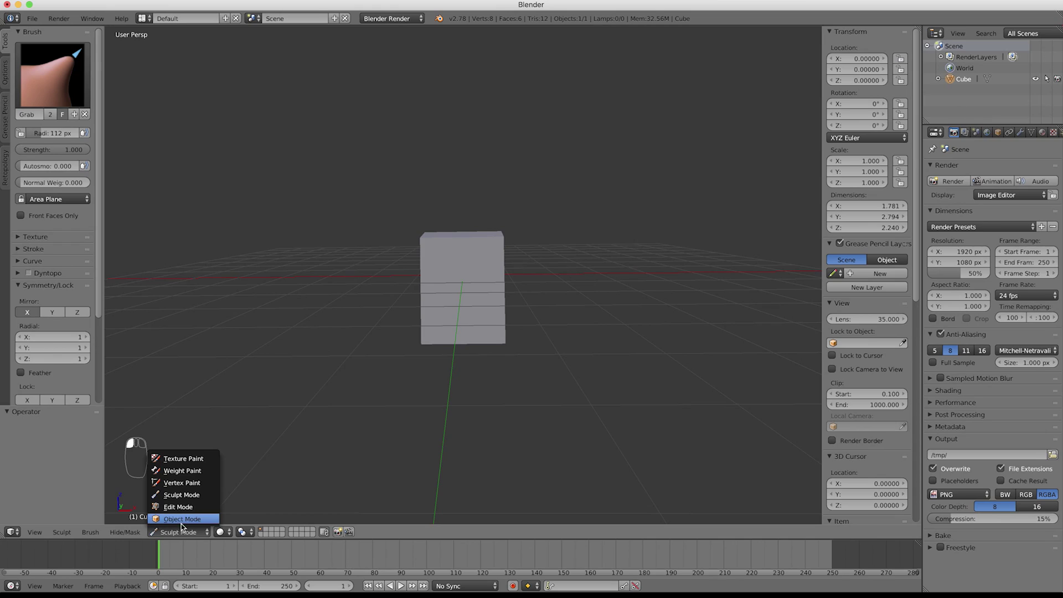
click(178, 520)
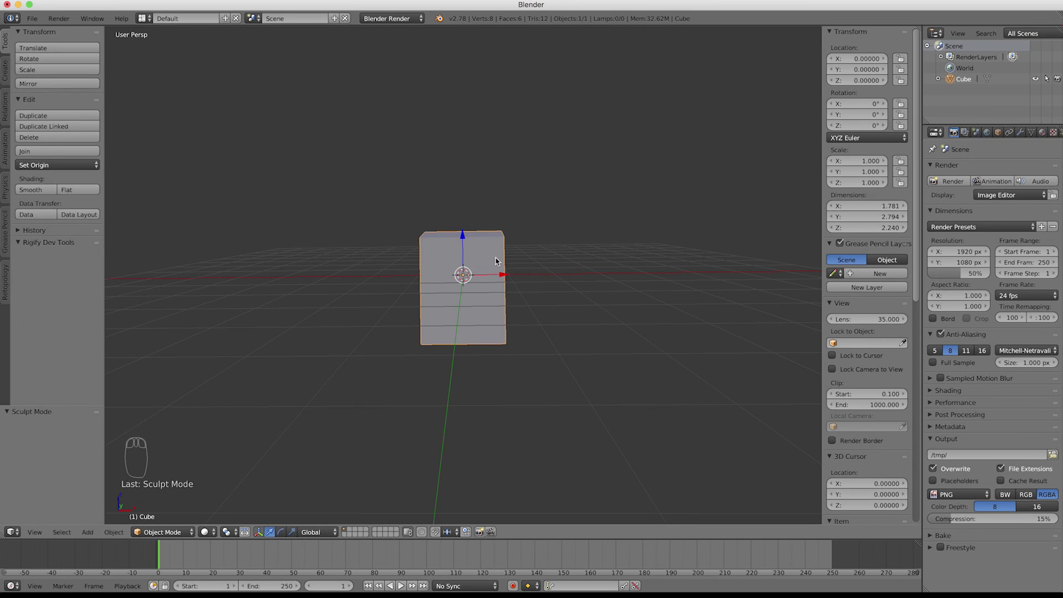
key(x)
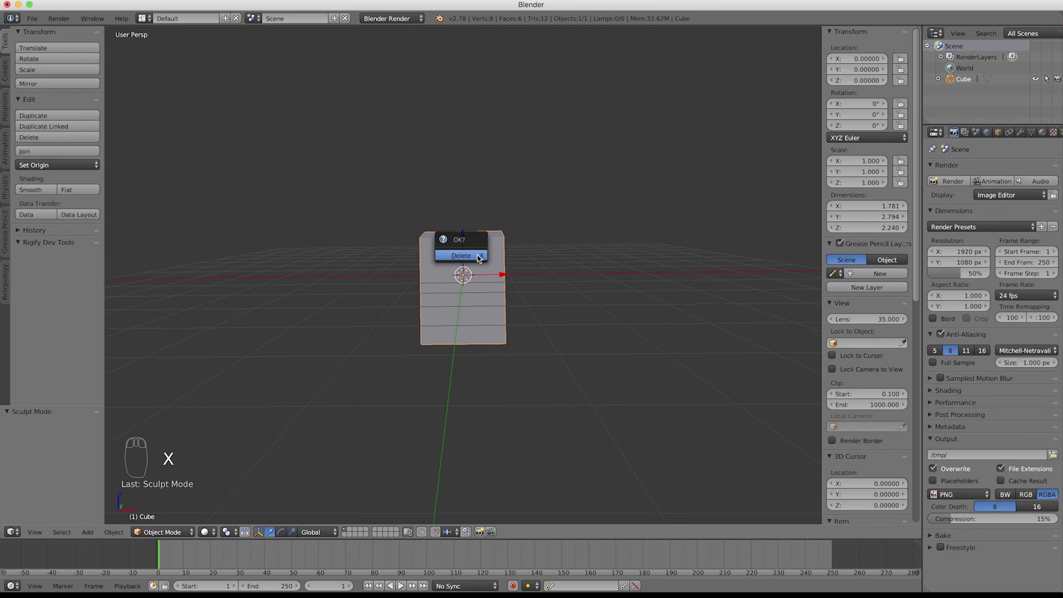
click(478, 259)
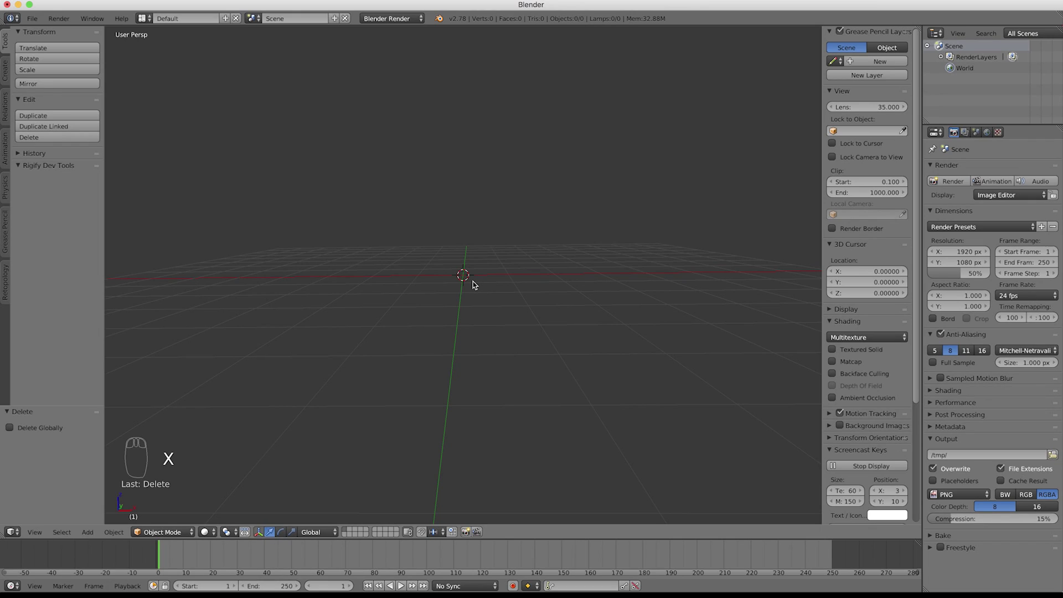
- Add a UV Sphere mesh at the scene's origin
key(shift+a)
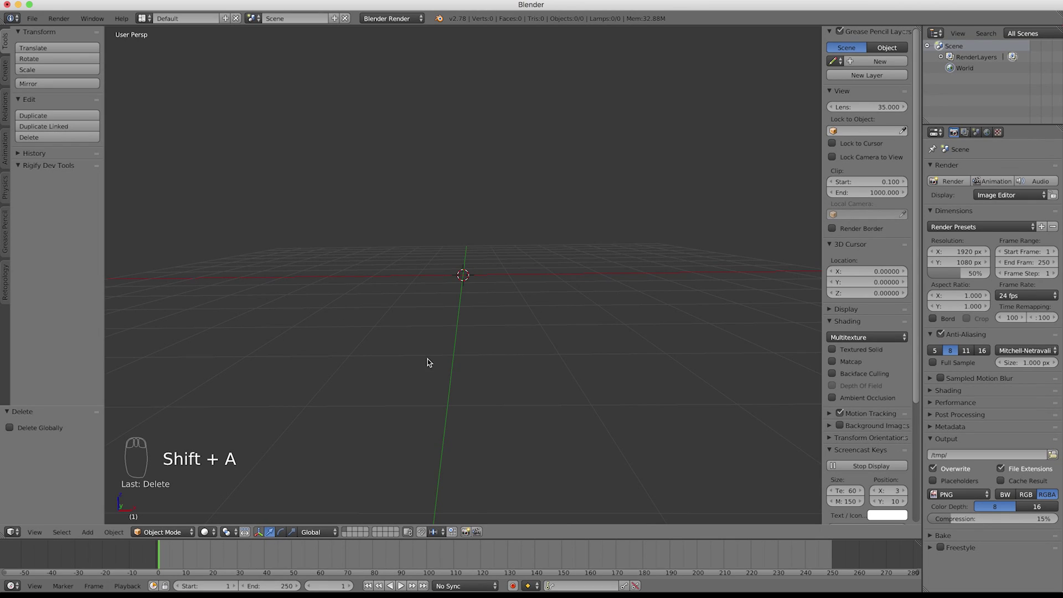
key(shift+a)
mouse_move(465, 340)
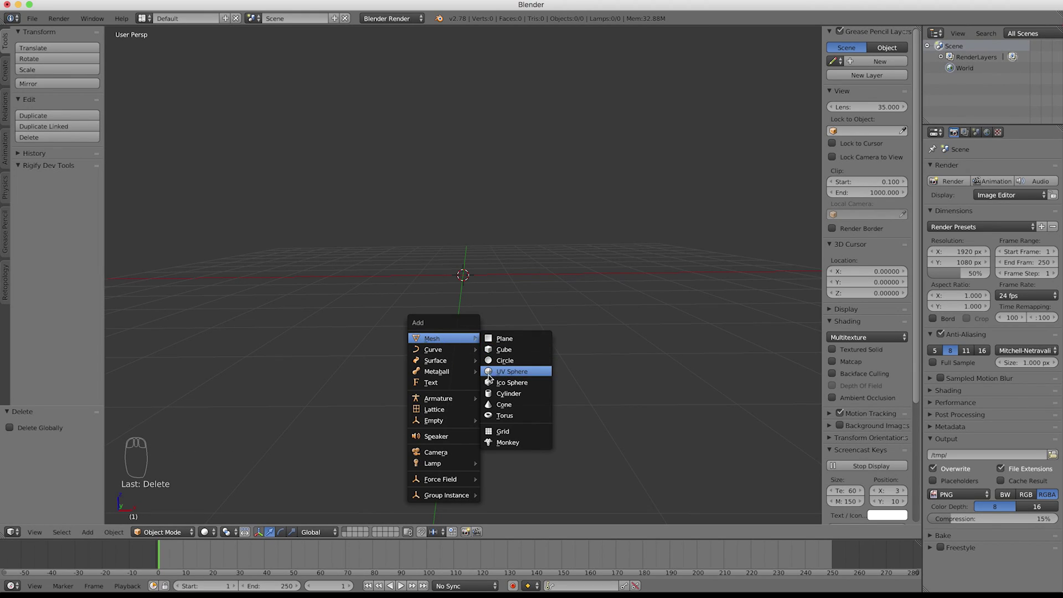
click(517, 374)
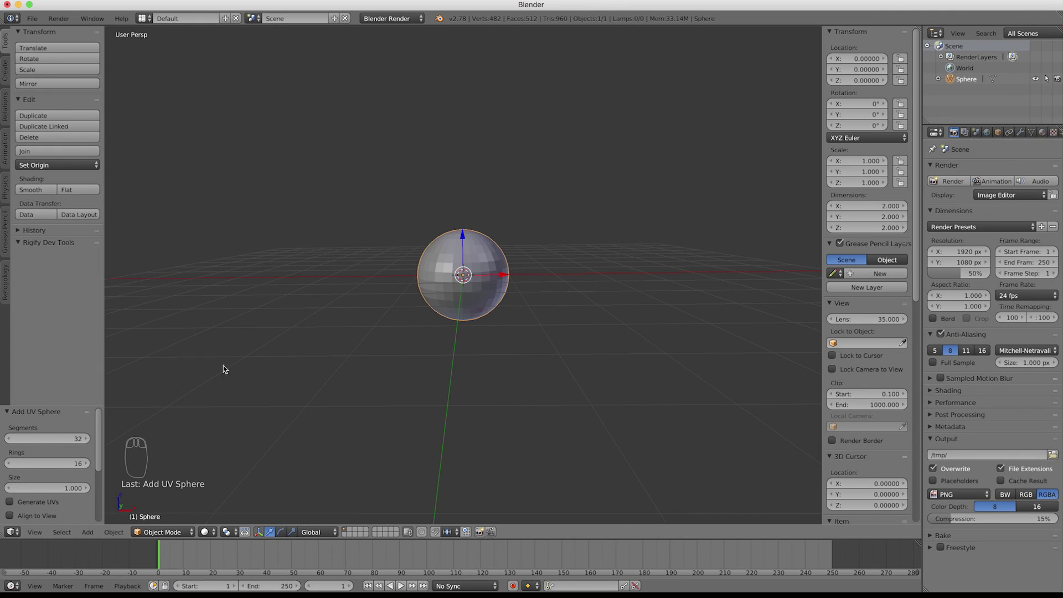
- Hide and restore the Add UV Sphere settings, and call them up as a pop-up
drag(81, 412, 83, 524)
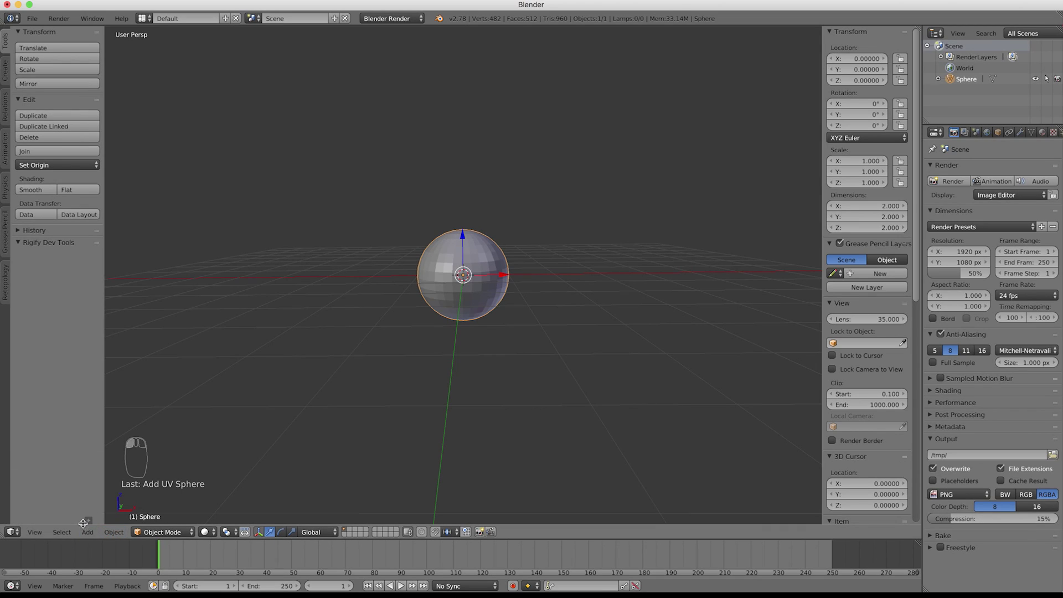
click(87, 521)
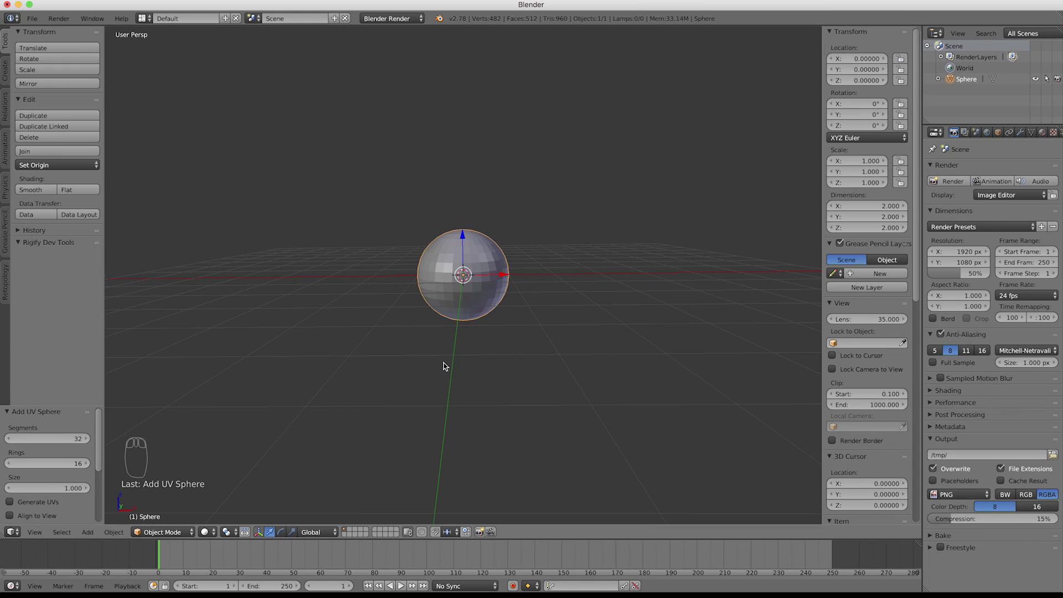
key(F6)
middle_drag(471, 290, 469, 286)
scroll(469, 287, up, 2)
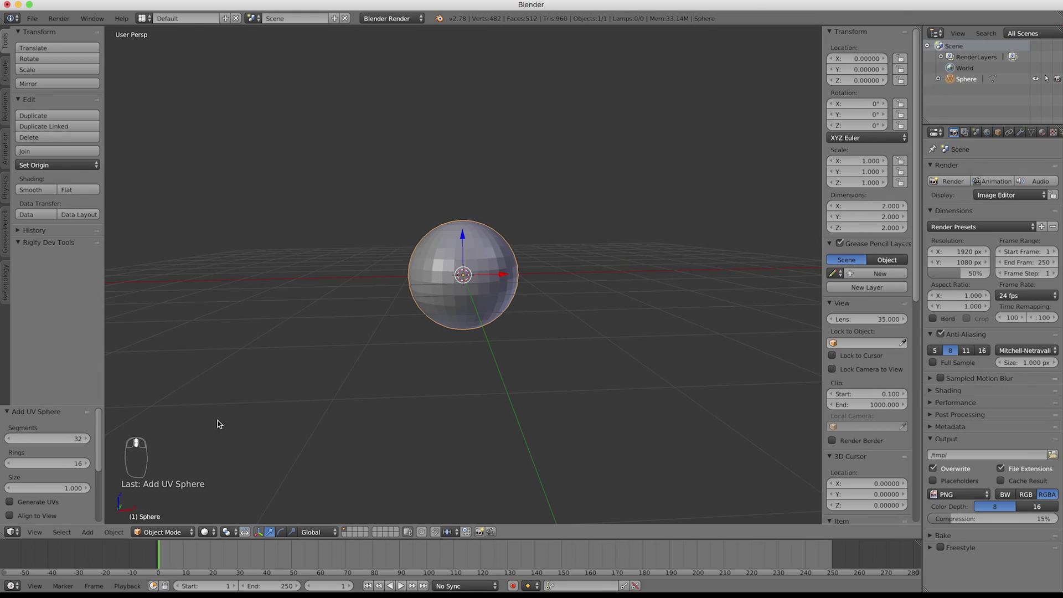
- Look through the alternative lists of mesh primitives that can be added
click(87, 532)
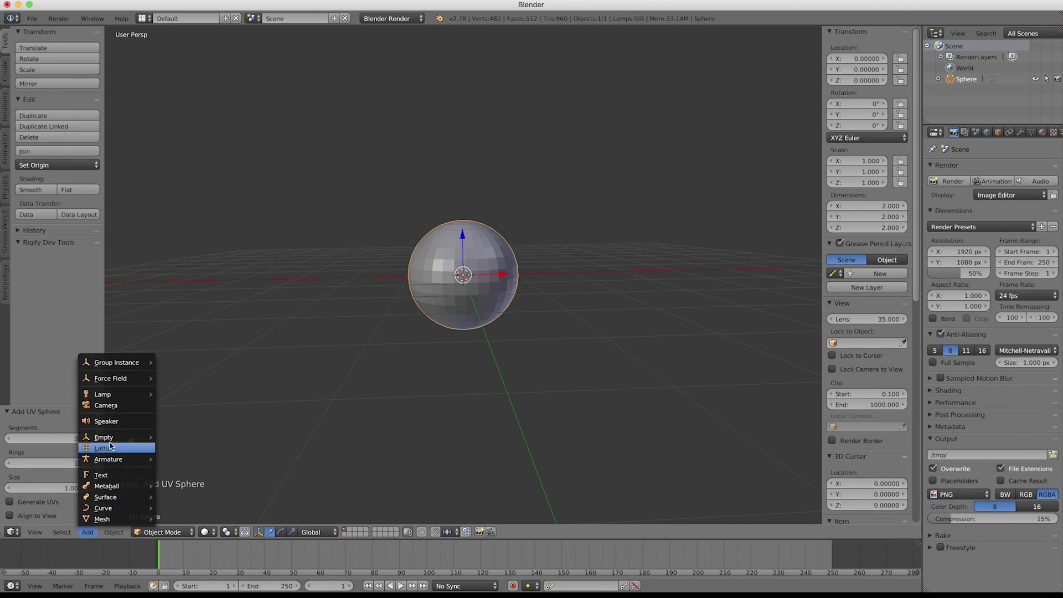
mouse_move(101, 519)
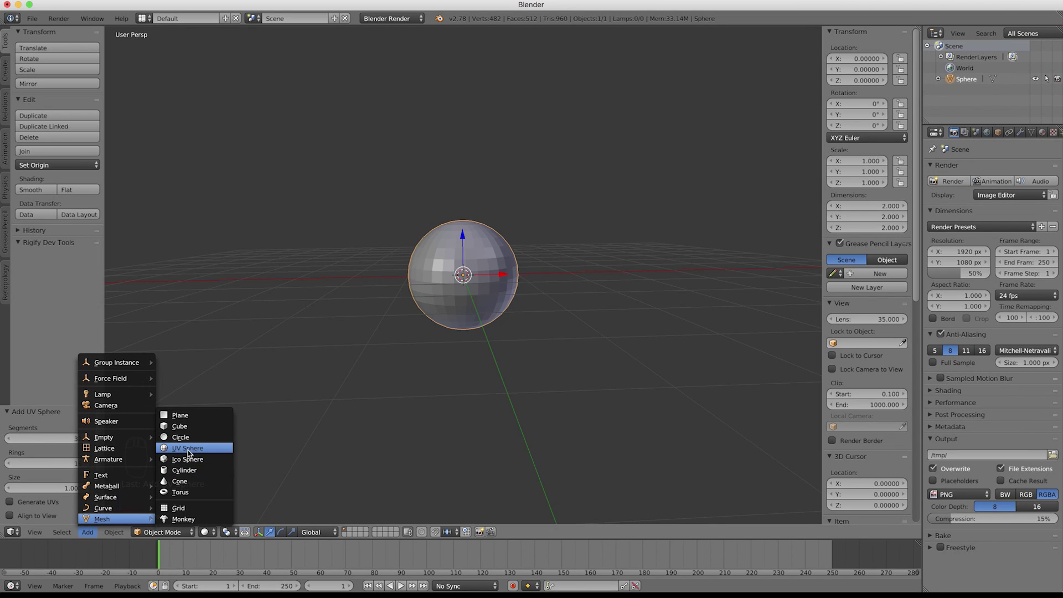
click(7, 72)
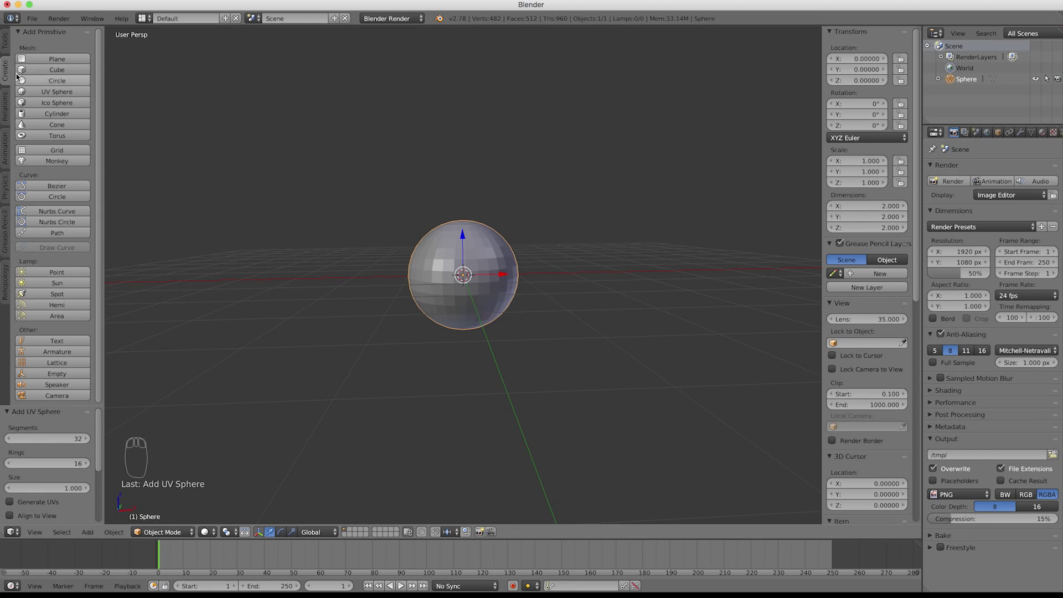
click(6, 49)
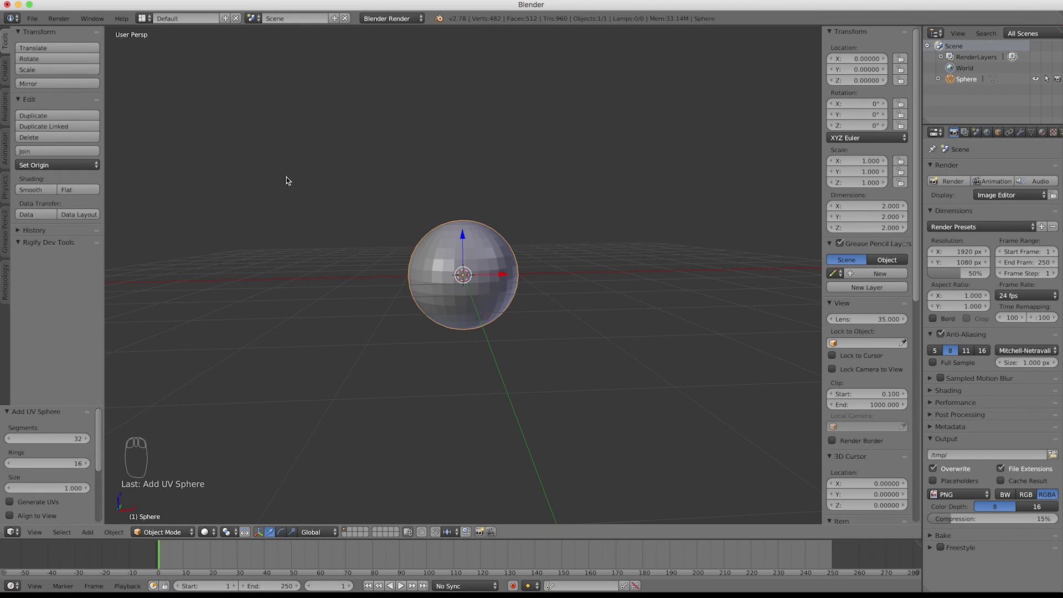
- Place the 3D cursor at about X -3.38, Y 0.48, Z 2.18 and add a second UV Sphere there
click(277, 159)
click(6, 78)
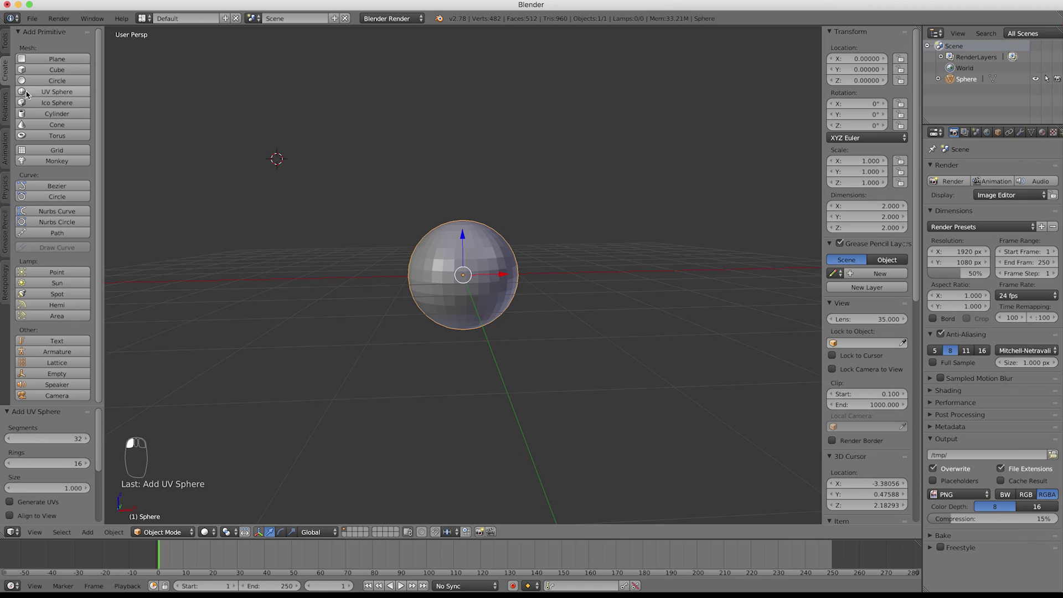
click(27, 93)
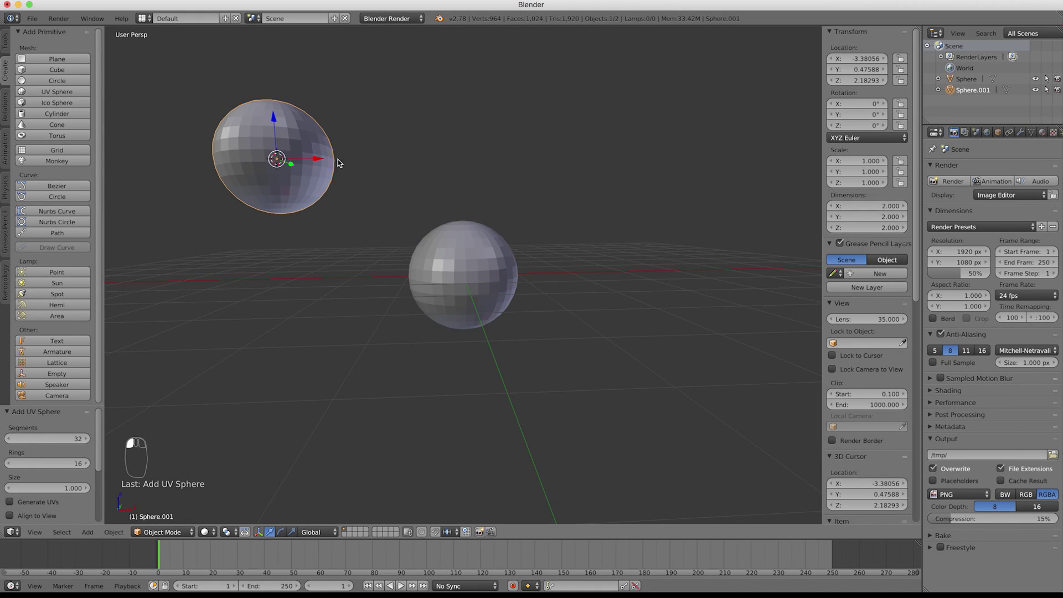
- Delete the second sphere and reset the 3D cursor to the origin
key(x)
click(334, 178)
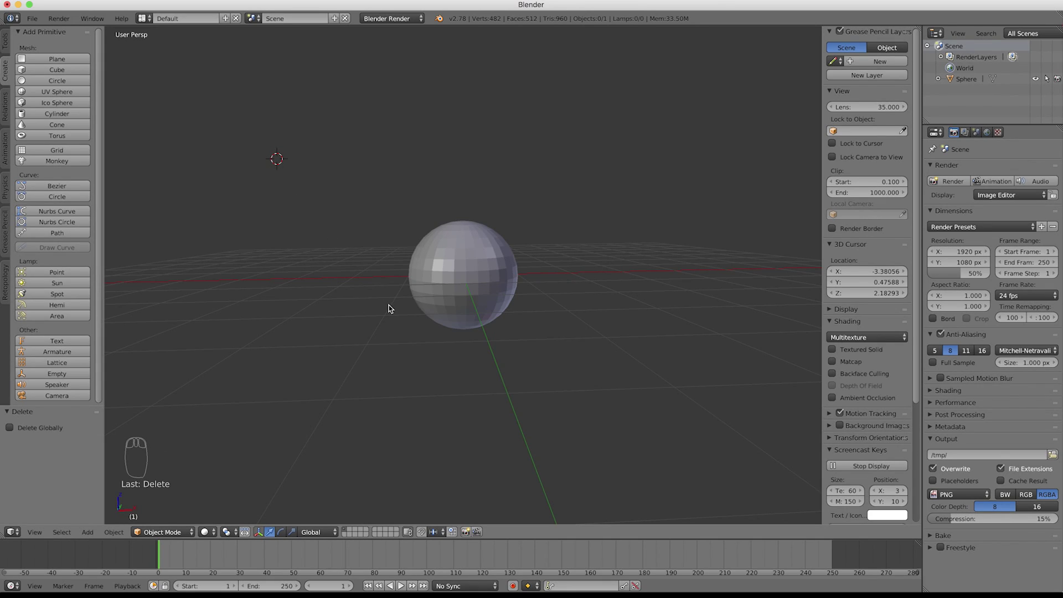
key(shift+c)
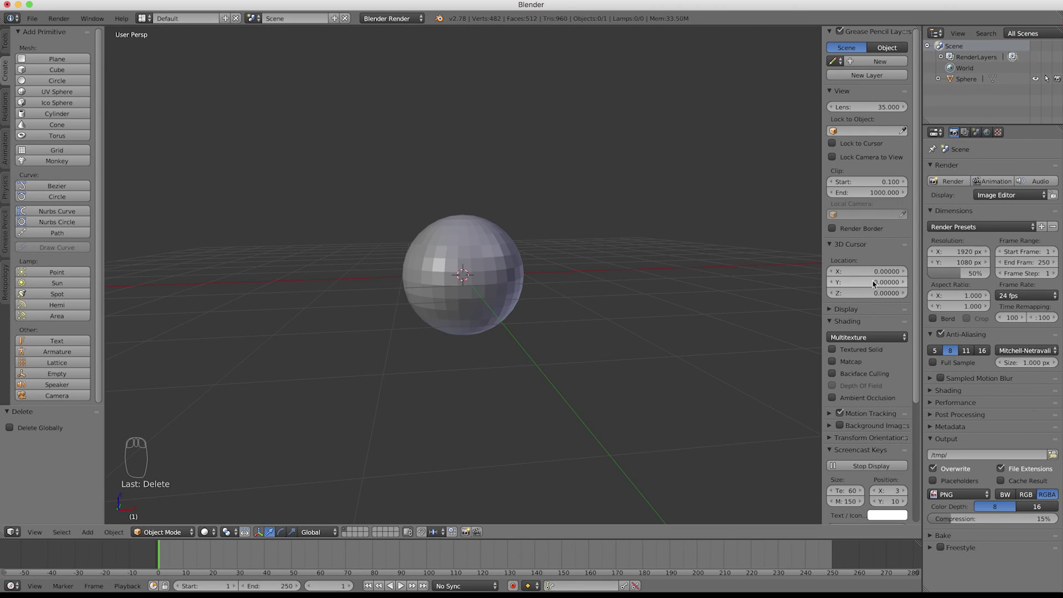
- Select the remaining sphere and switch it to Sculpt Mode
middle_drag(515, 252, 430, 288)
scroll(483, 290, up, 2)
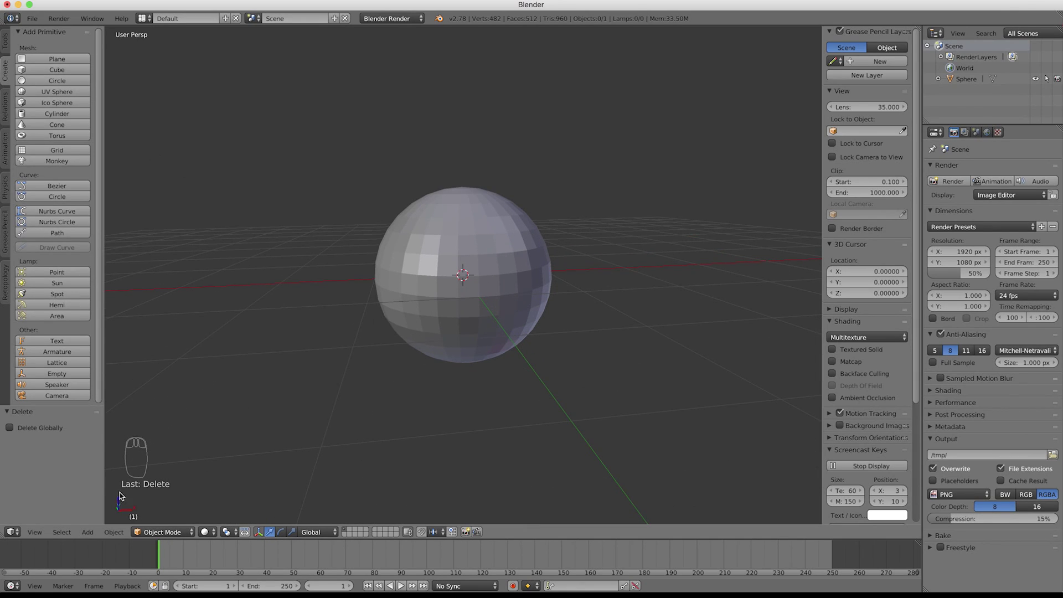
click(175, 531)
right_click(407, 305)
click(161, 533)
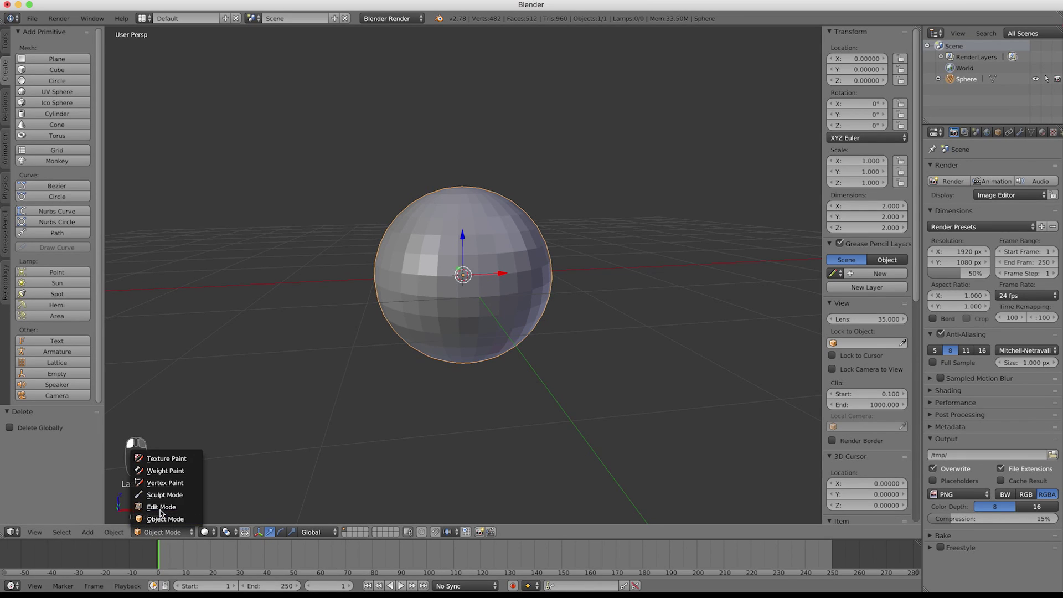
click(162, 496)
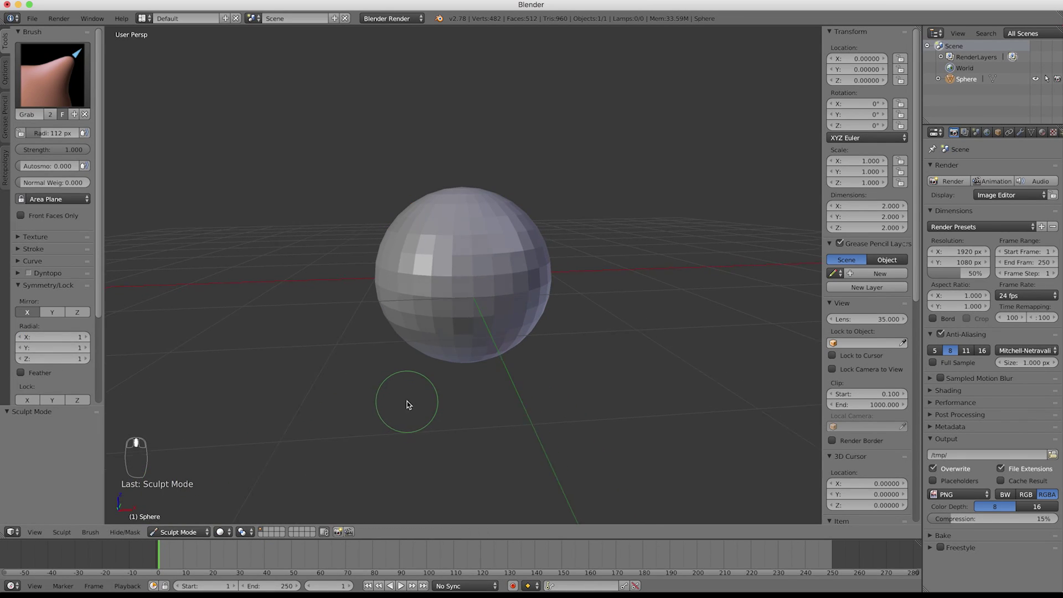
- Pull bulges out of the sphere's top and sides with X-mirrored Grab strokes
mouse_move(503, 254)
middle_down()
mouse_move(517, 251)
mouse_move(523, 274)
middle_up()
scroll(498, 188, down, 1)
mouse_move(483, 213)
mouse_down()
mouse_move(491, 201)
mouse_move(504, 209)
mouse_up()
middle_drag(505, 329, 490, 328)
click(545, 253)
drag(533, 257, 543, 261)
- Pull several points downward from the sphere's underside with X-mirrored Grab strokes
mouse_move(538, 297)
middle_down()
mouse_move(467, 304)
mouse_move(493, 344)
mouse_move(464, 348)
middle_up()
drag(464, 347, 464, 370)
mouse_move(464, 371)
middle_down()
mouse_move(548, 356)
mouse_move(489, 356)
mouse_move(512, 344)
middle_up()
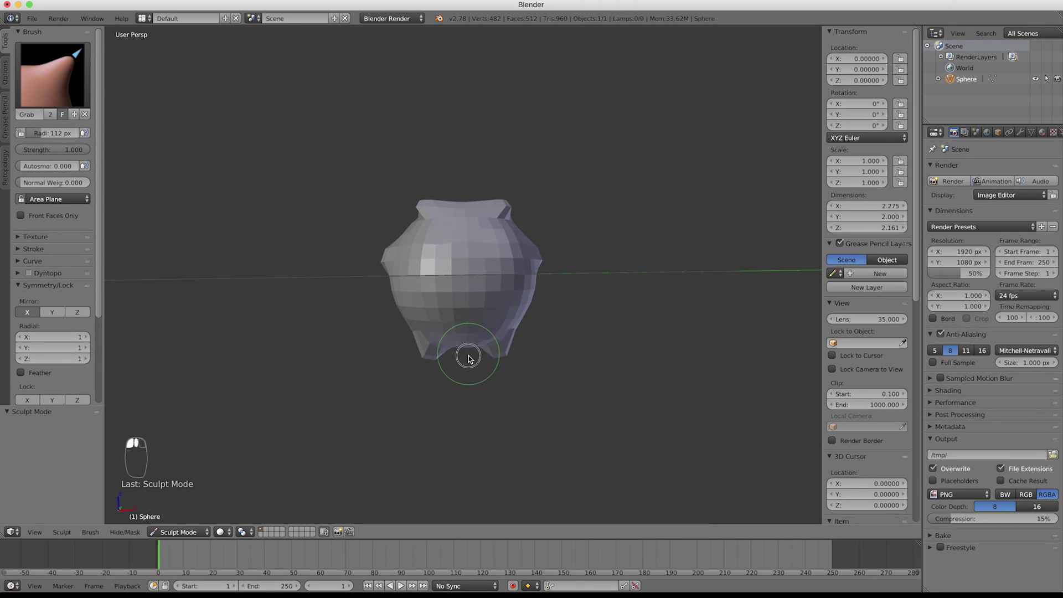
drag(461, 344, 474, 362)
mouse_move(474, 362)
middle_down()
mouse_move(432, 361)
mouse_move(475, 310)
mouse_move(532, 315)
mouse_move(530, 325)
middle_up()
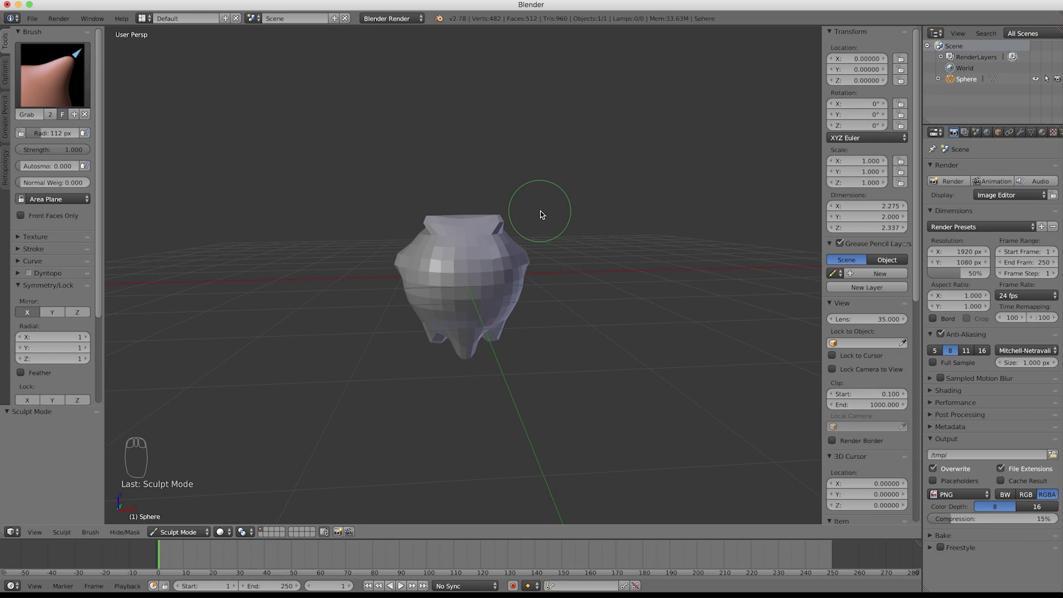
- Undo all the Grab strokes made on the sphere
key(ctrl+z)
key(ctrl+z)
key(ctrl+z)
key(ctrl+z)
key(ctrl+z)
key(ctrl+z)
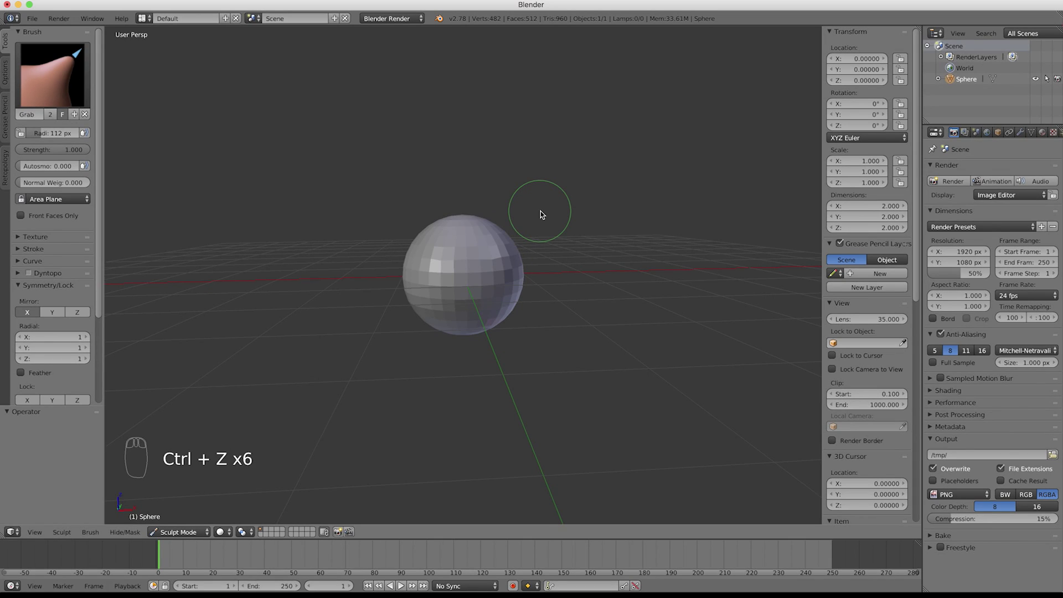
- Subdivide the sphere's whole mesh in Edit Mode with 5 cuts
middle_drag(541, 210, 516, 265)
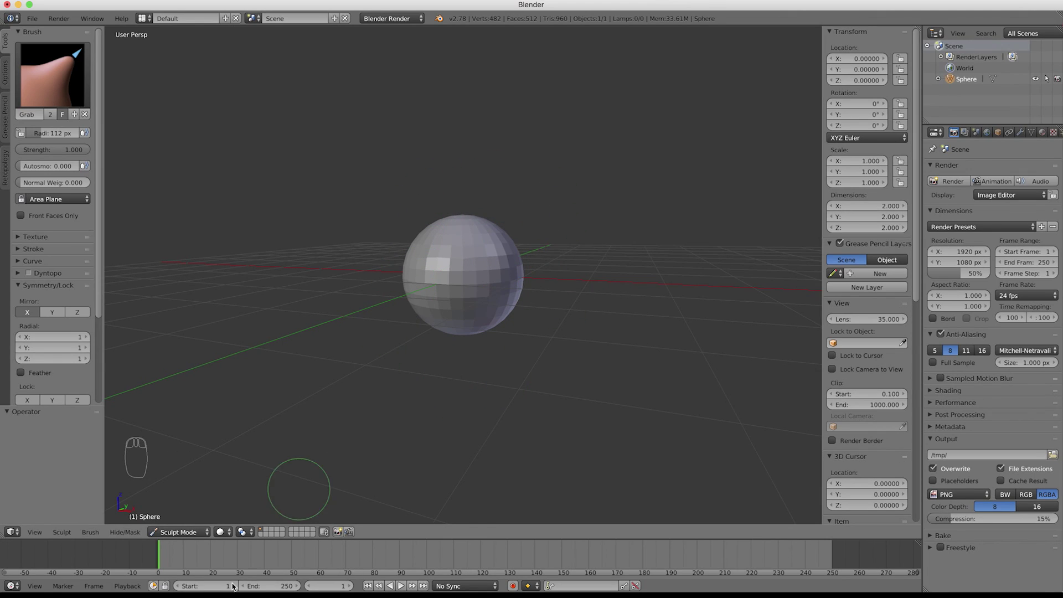
click(179, 532)
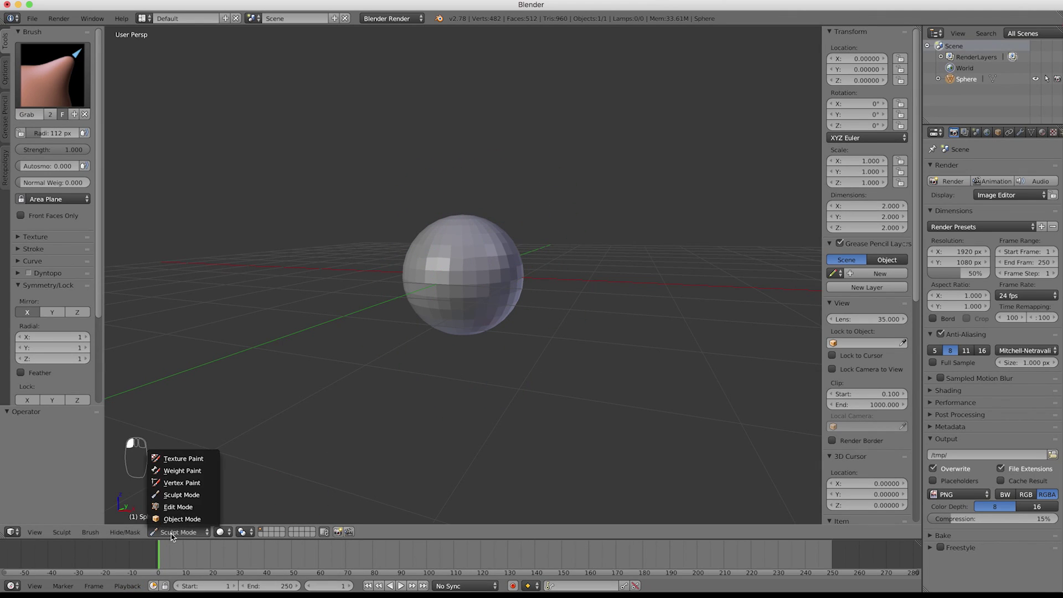
click(180, 507)
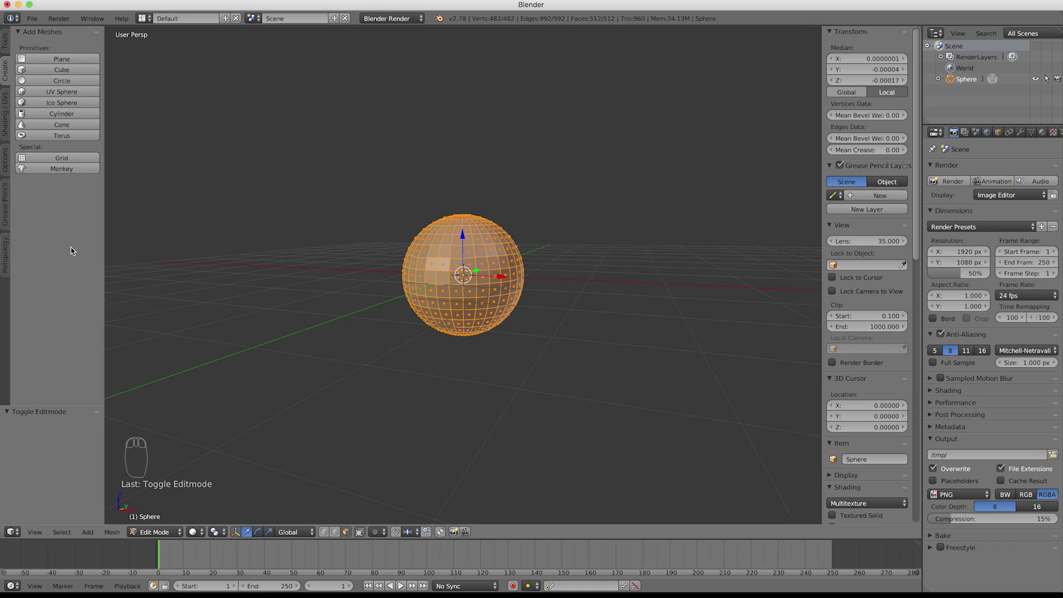
click(5, 45)
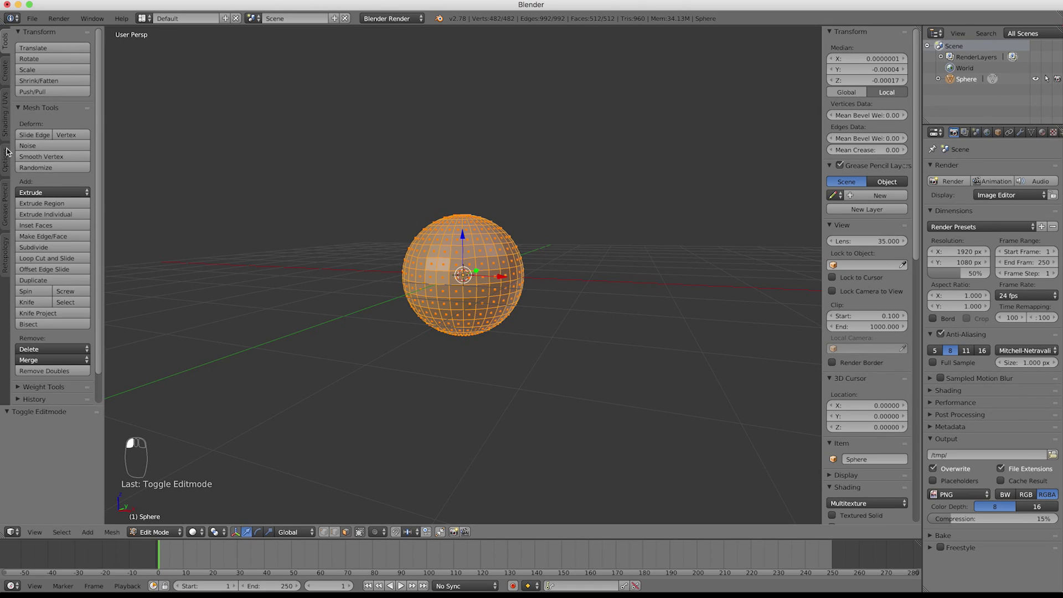
click(42, 247)
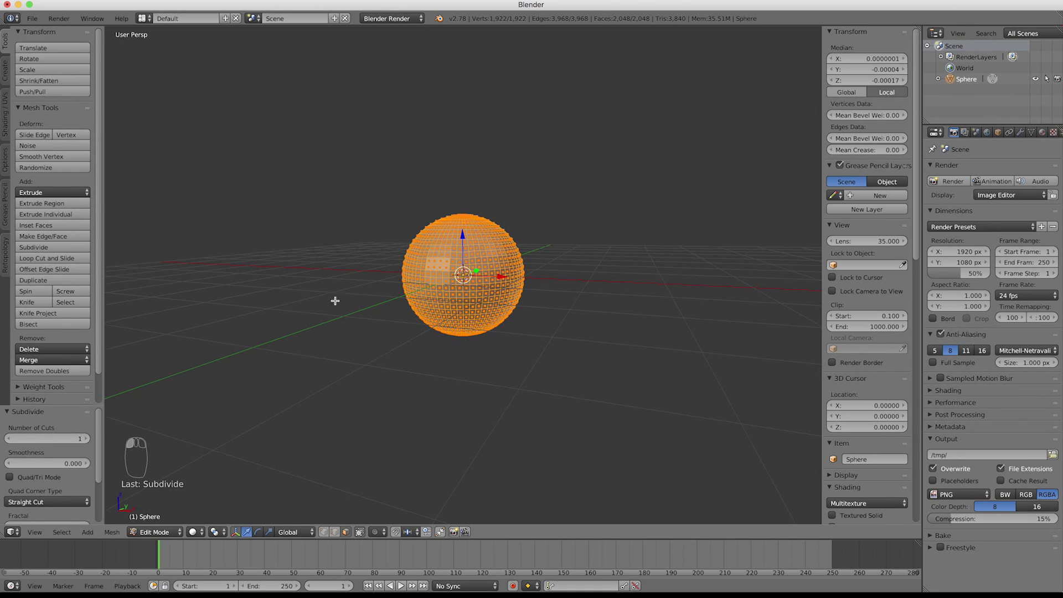
click(87, 439)
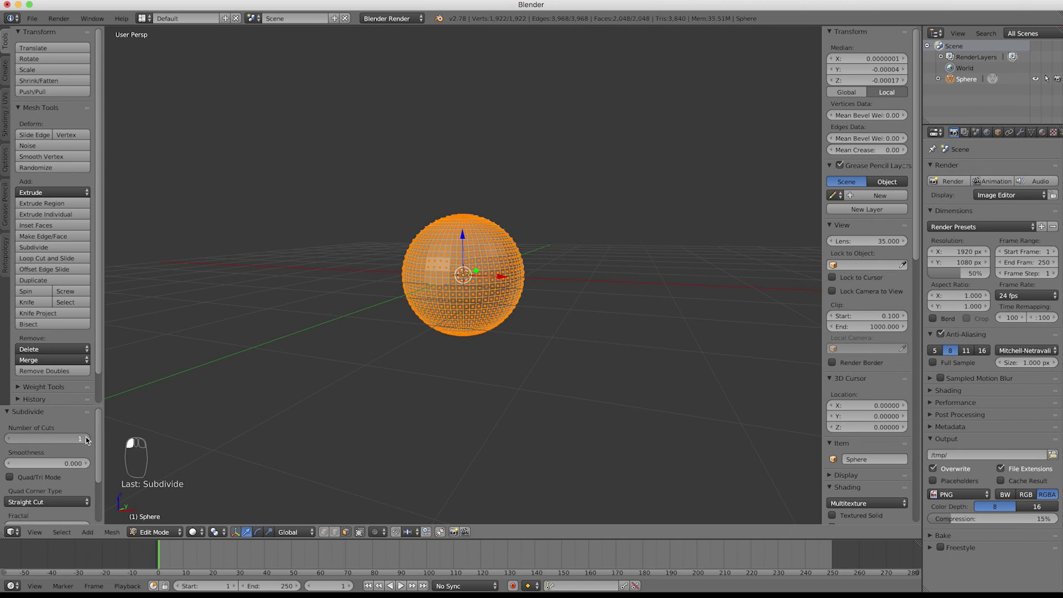
click(87, 439)
click(87, 438)
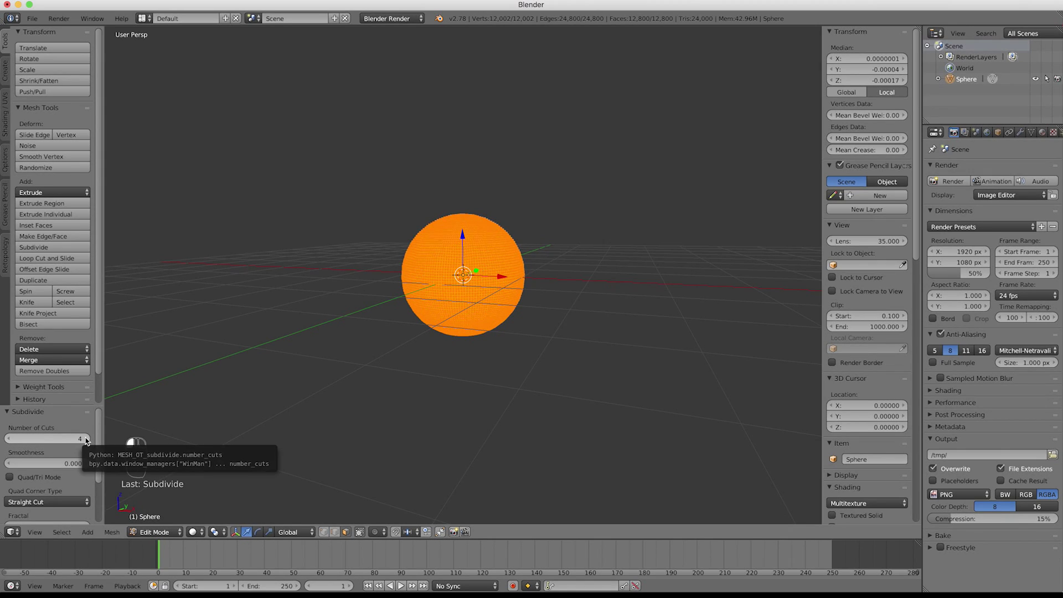
click(87, 438)
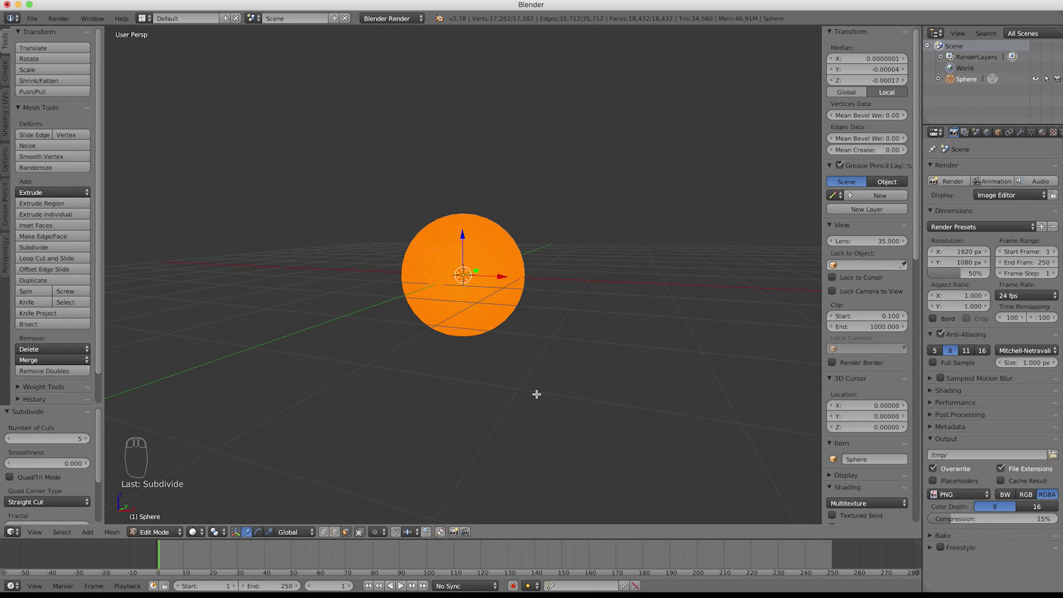
- In Sculpt Mode, deform the sphere's upper sides with X-mirrored Grab strokes, enlarging the brush radius to 252 px
click(154, 533)
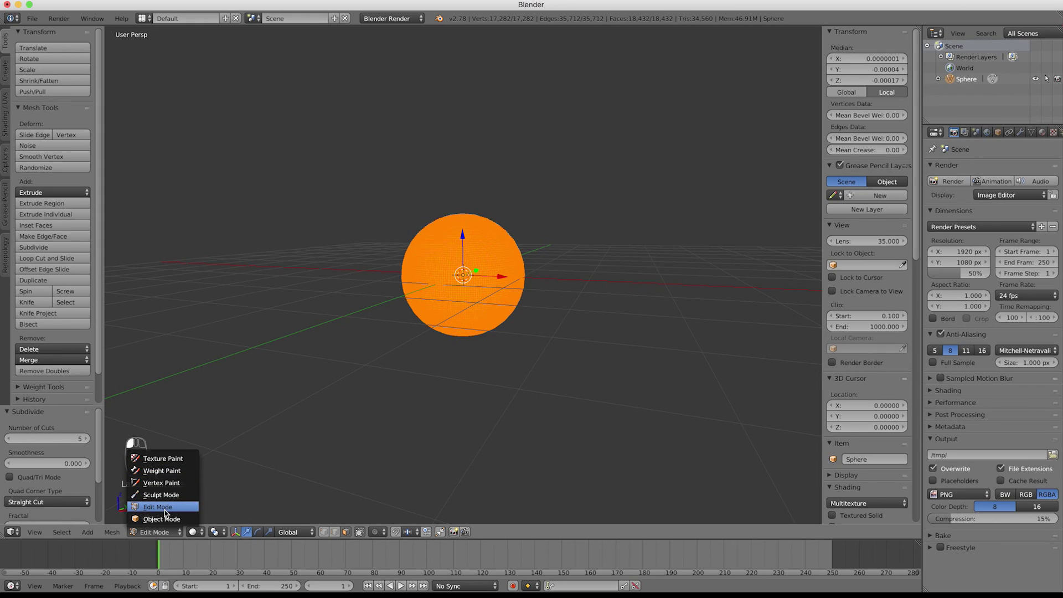
click(161, 494)
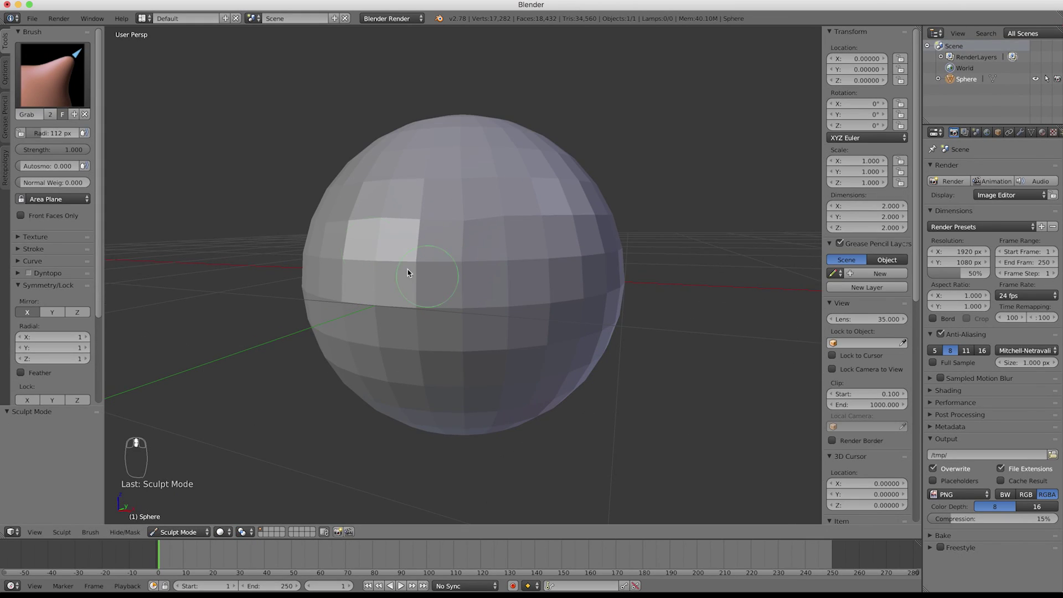
drag(519, 203, 542, 204)
middle_drag(555, 235, 528, 242)
scroll(526, 237, down, 2)
key(f)
click(505, 254)
mouse_move(522, 238)
mouse_down()
mouse_move(447, 259)
mouse_move(560, 218)
mouse_move(550, 229)
mouse_move(466, 239)
mouse_up()
middle_drag(519, 242, 504, 244)
drag(503, 203, 519, 193)
- Switch the sculpted sphere to Object Mode and examine its shape from the front
click(188, 531)
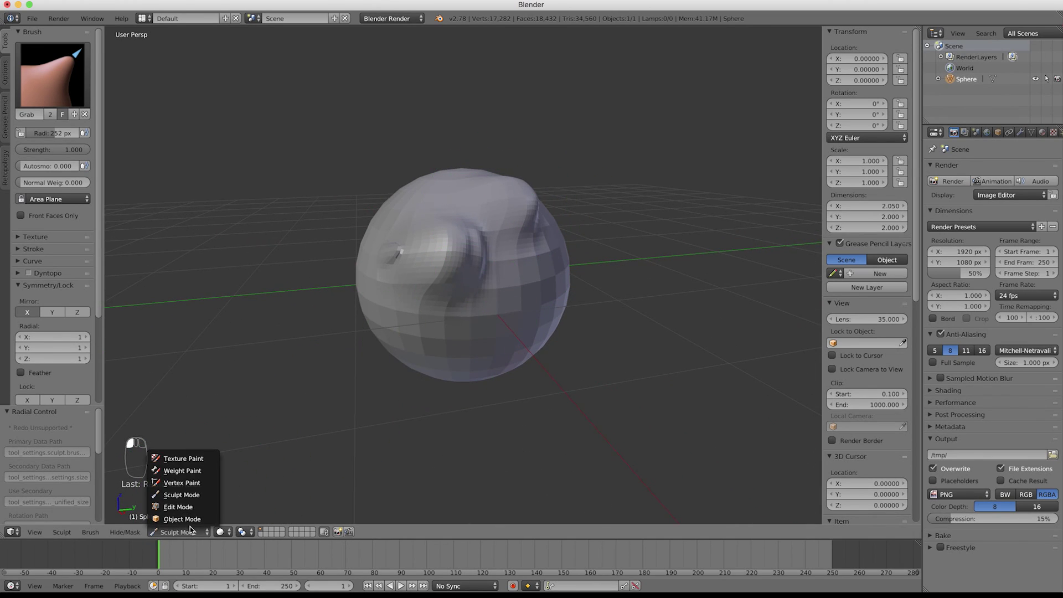
click(191, 521)
middle_drag(212, 502, 474, 383)
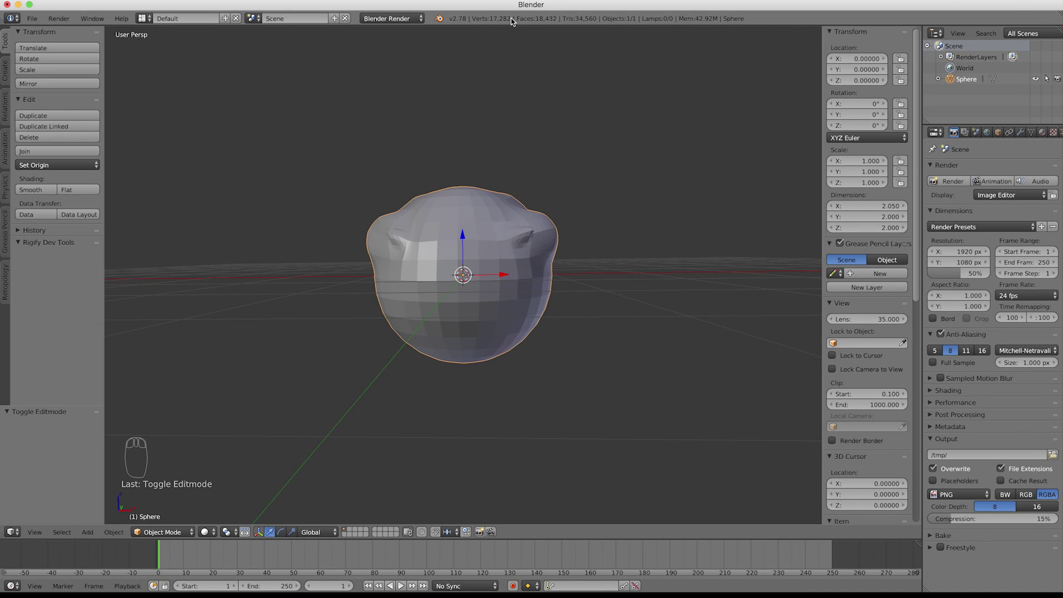
scroll(429, 244, down, 1)
scroll(436, 251, up, 3)
middle_drag(436, 250, 428, 253)
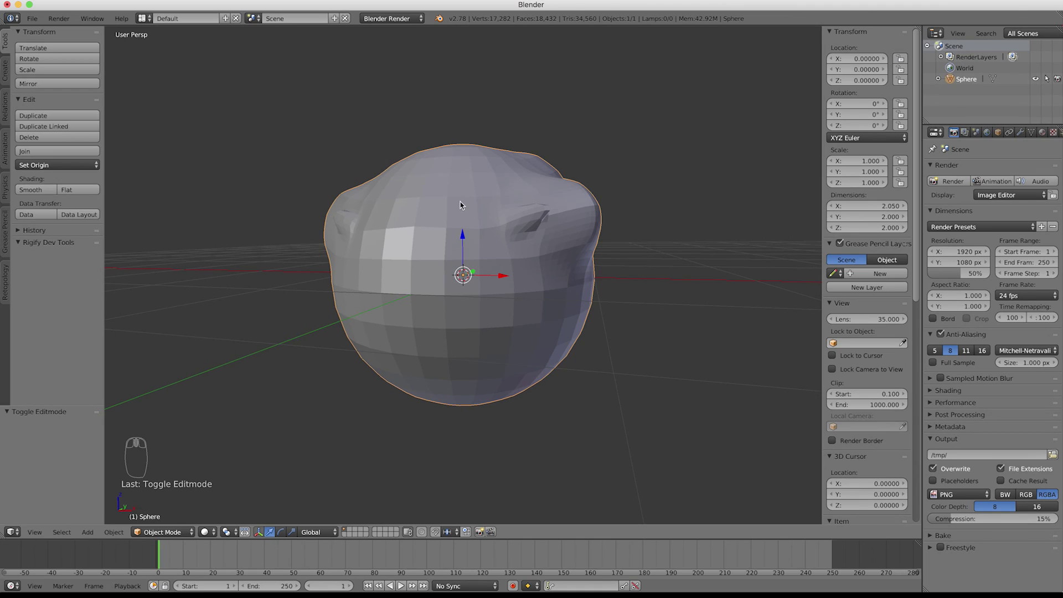
middle_drag(460, 202, 464, 206)
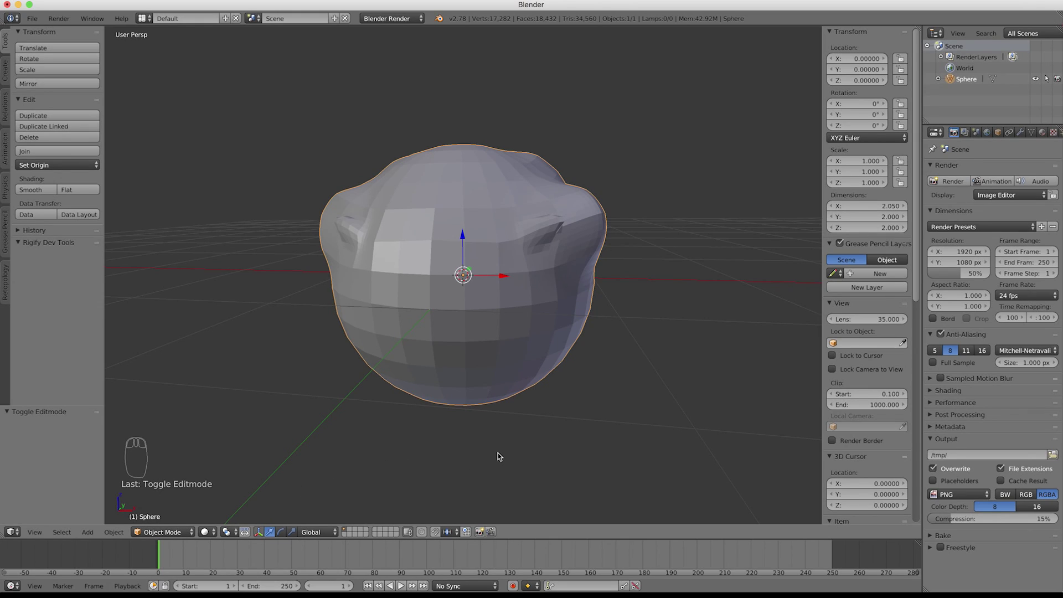
- Draw Grease Pencil strokes for two brows, a small eye spiral and a mouth over the sphere's front
key(d)
key(d)
key(d)
key(d)
key(d)
key(d)
key(d)
key(d)
key(d)
key(d)
key(d)
key(d)
key(d)
key(d)
key(d)
key(d)
key(d)
key(d)
key(d)
key(d)
key(d)
key(d)
key(d)
key(d)
key(d)
key(d)
key(d)
key(d)
key(d)
key(d)
key(d)
drag(467, 256, 512, 256)
drag(424, 259, 390, 261)
key(d)
key(d)
key(d)
key(d)
key(d)
key(d)
key(d)
key(d)
key(d)
key(d)
key(d)
key(d)
key(d)
key(d)
drag(489, 258, 486, 261)
key(d)
key(d)
drag(420, 328, 481, 329)
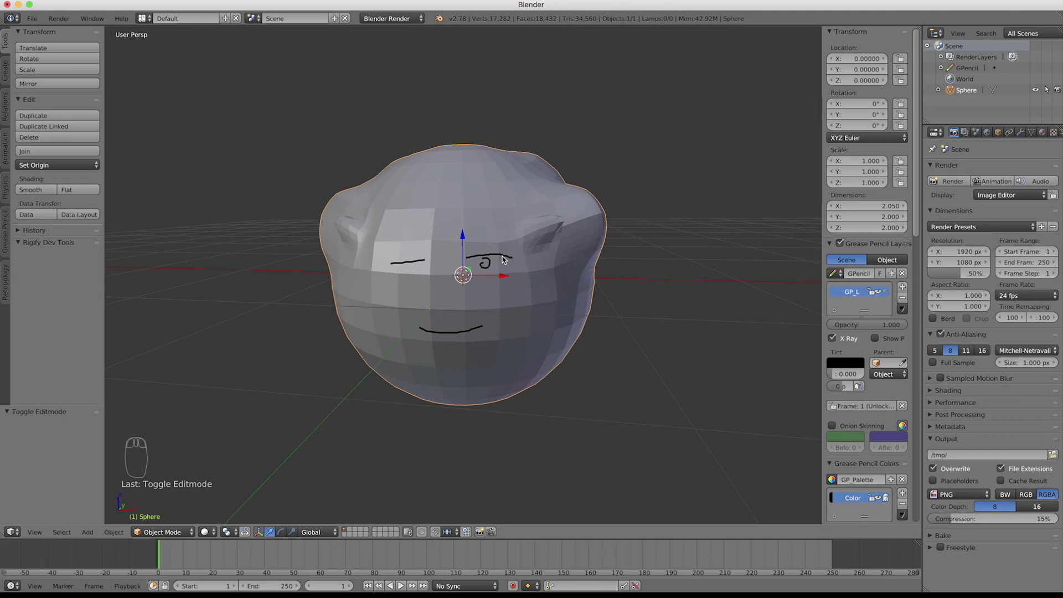
- Outline a cheek area and a forehead area on the sphere with Grease Pencil loops
mouse_move(530, 280)
mouse_down()
mouse_move(518, 312)
mouse_move(546, 277)
mouse_up()
key(d)
key(d)
key(d)
mouse_move(462, 191)
mouse_down()
mouse_move(449, 189)
mouse_move(463, 220)
mouse_move(471, 181)
mouse_up()
key(d)
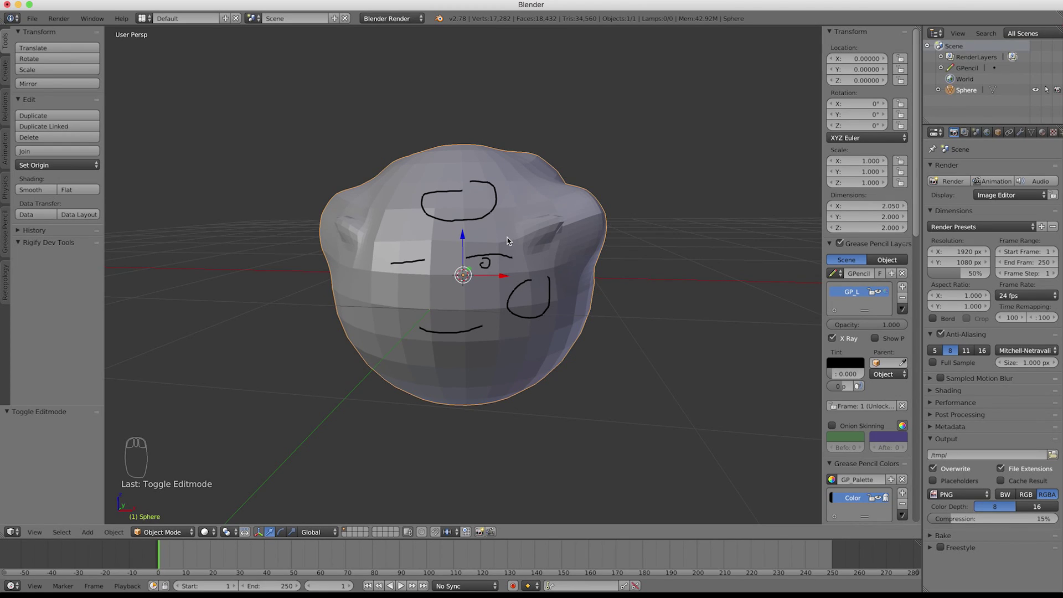
- Undo the Grease Pencil drawing, the Grab strokes and the subdivision to restore the original sphere
key(ctrl+z)
key(ctrl+z)
key(ctrl+z)
key(ctrl+z)
key(ctrl+z)
key(ctrl+z)
key(ctrl+z)
key(ctrl+z)
key(ctrl+z)
key(ctrl+z)
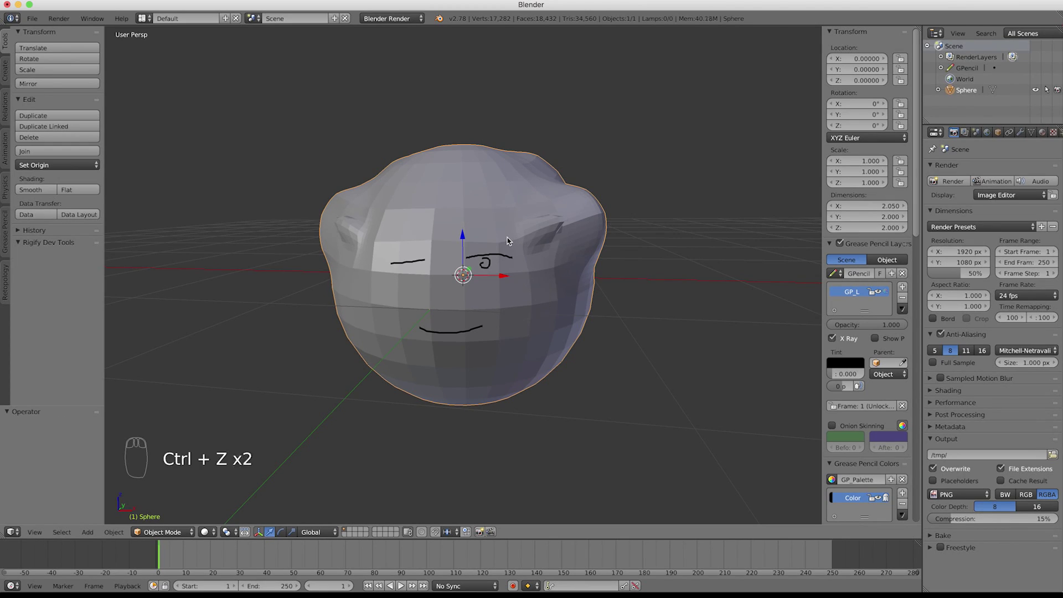
key(ctrl+z)
key(ctrl+z)
key(ctrl+z)
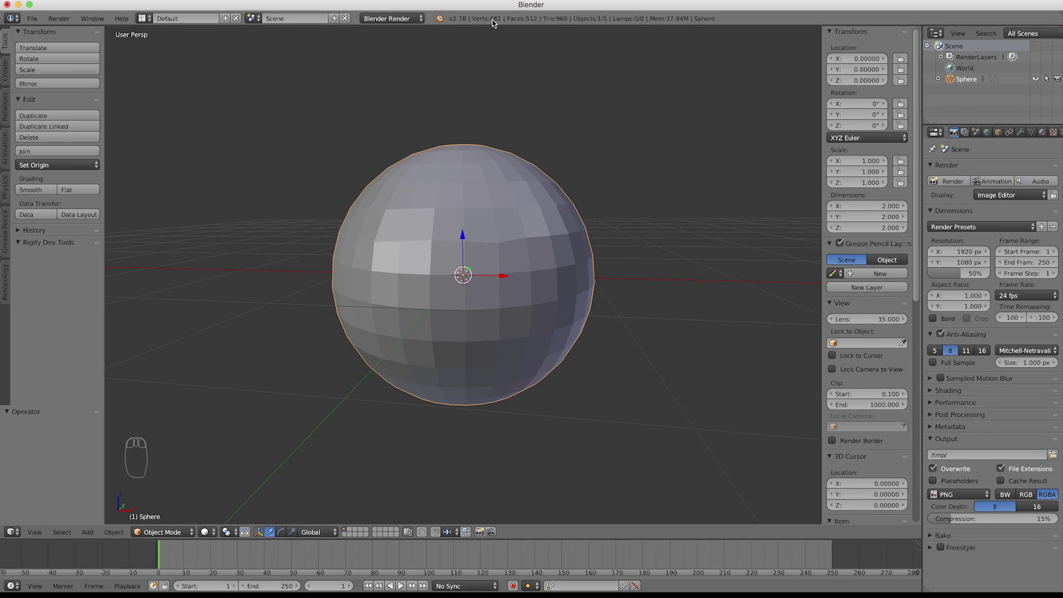
- Switch the sphere to Sculpt Mode and enable Dyntopo
middle_drag(469, 172, 476, 175)
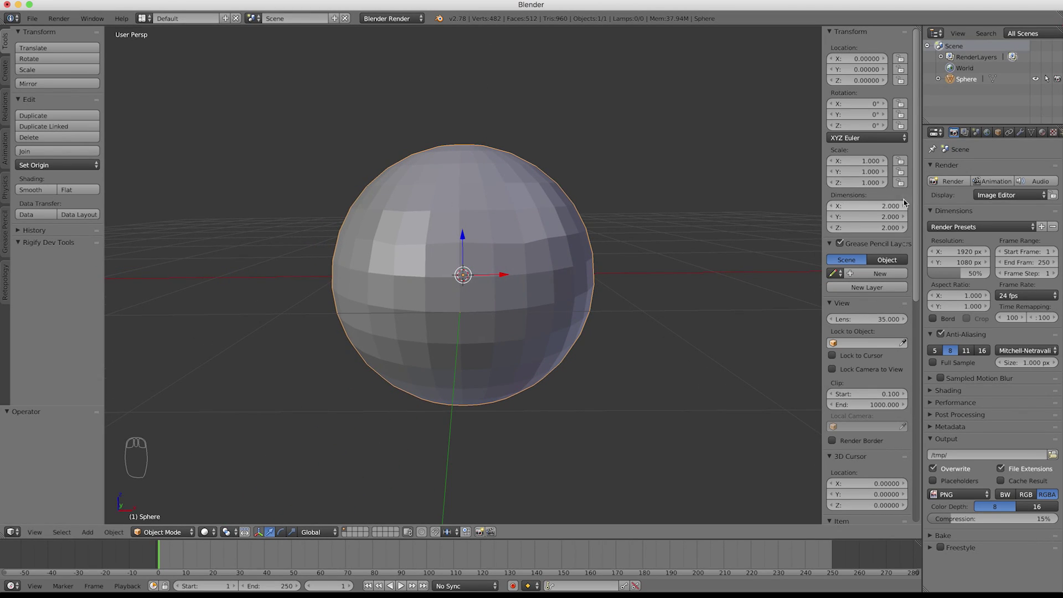
click(151, 532)
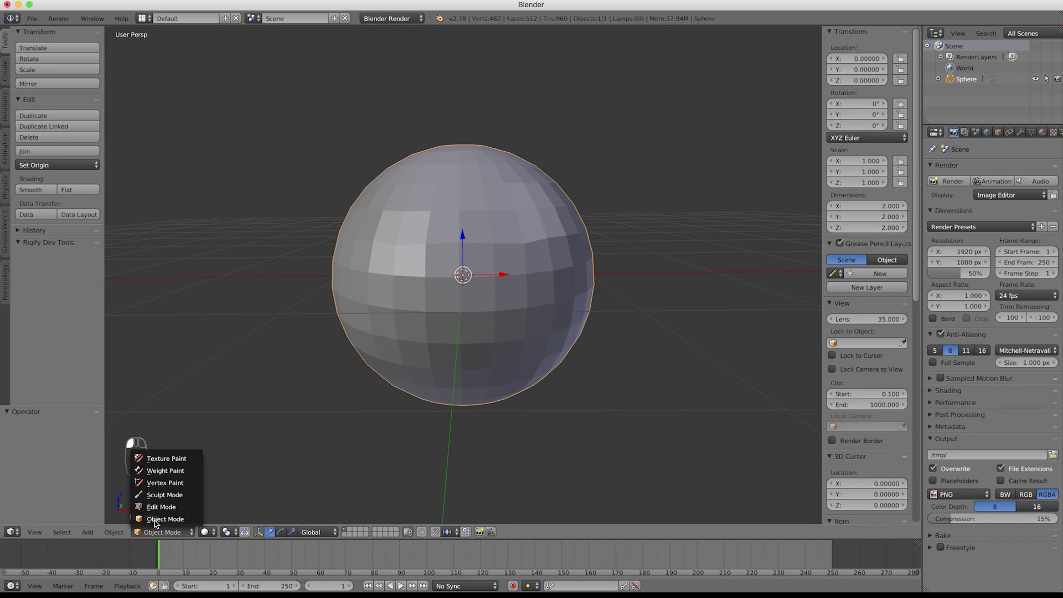
click(149, 494)
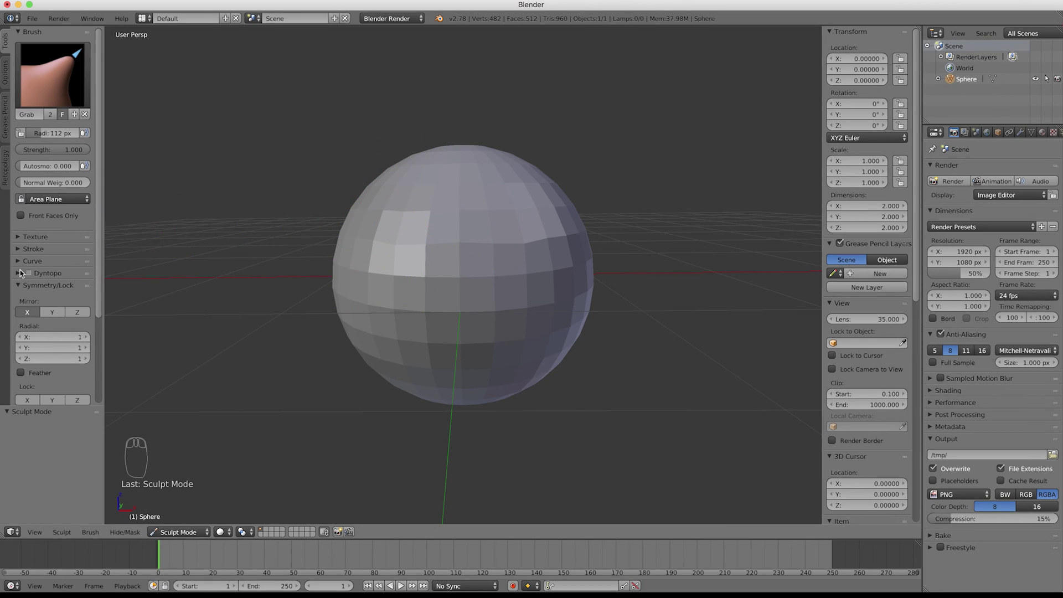
mouse_move(99, 266)
mouse_down()
mouse_move(102, 285)
mouse_move(100, 247)
mouse_up()
click(17, 275)
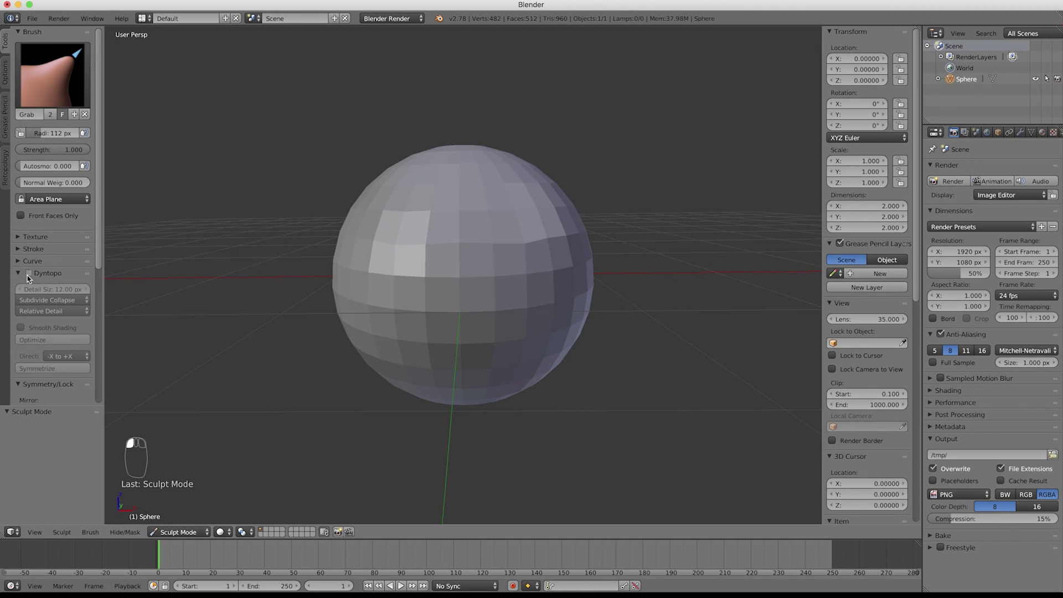
click(29, 274)
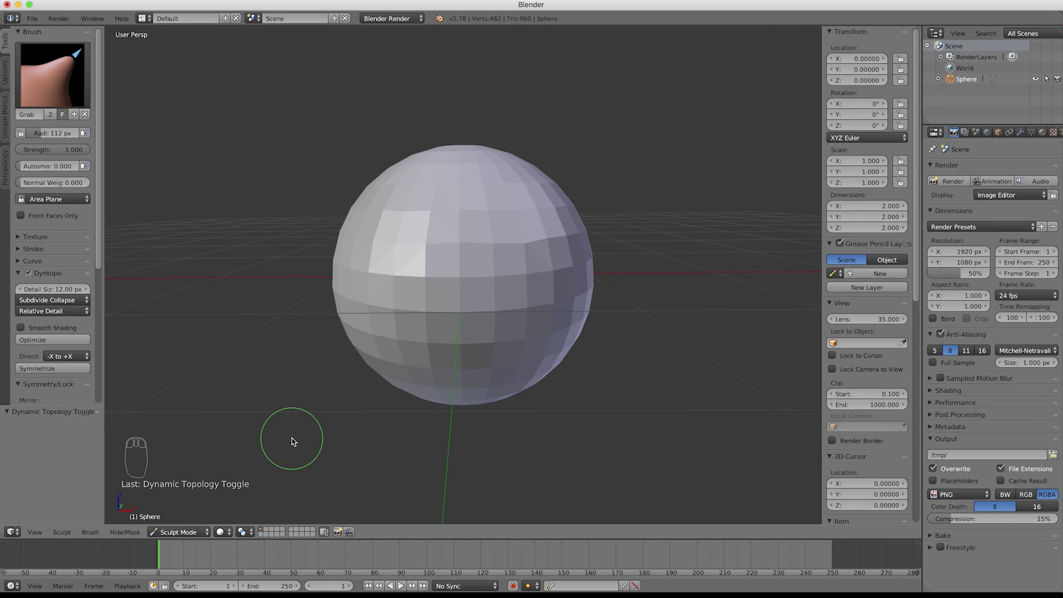
- Examine the sphere's topology in Wireframe shading, and return to Solid shading
click(221, 532)
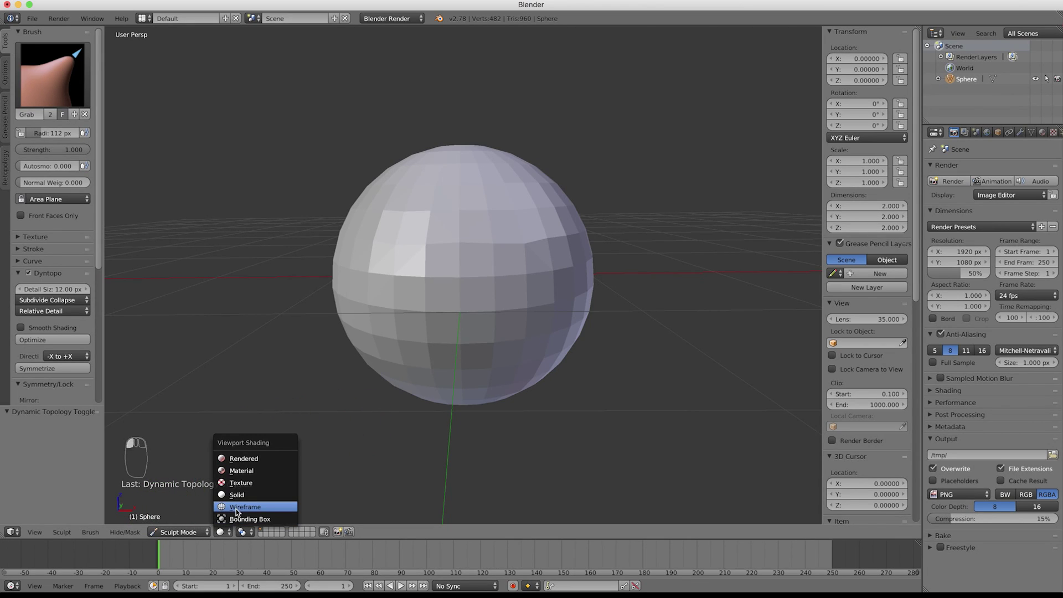
click(236, 506)
mouse_move(447, 324)
middle_down()
mouse_move(415, 319)
mouse_move(447, 293)
middle_up()
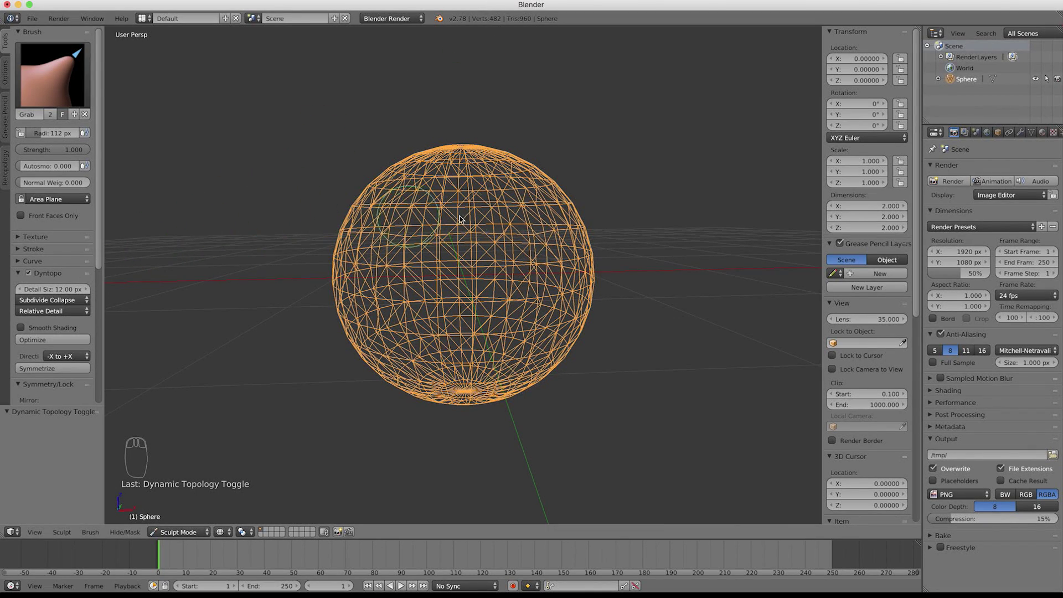
key(z)
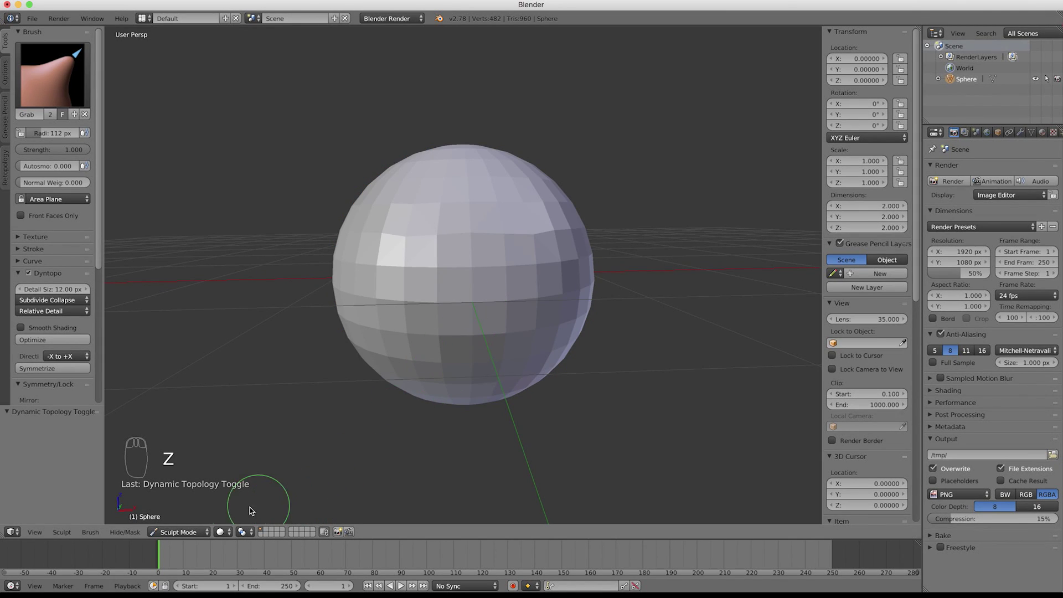
- Examine the sphere's faces in Edit Mode with everything deselected, and return to Object Mode
click(188, 531)
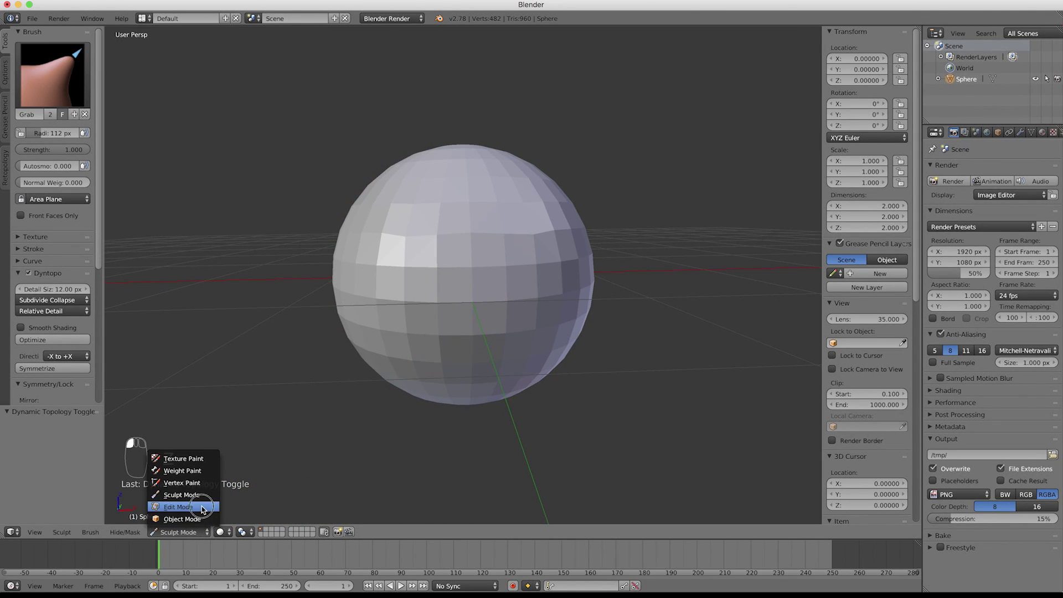
click(183, 506)
key(a)
middle_drag(482, 299, 461, 298)
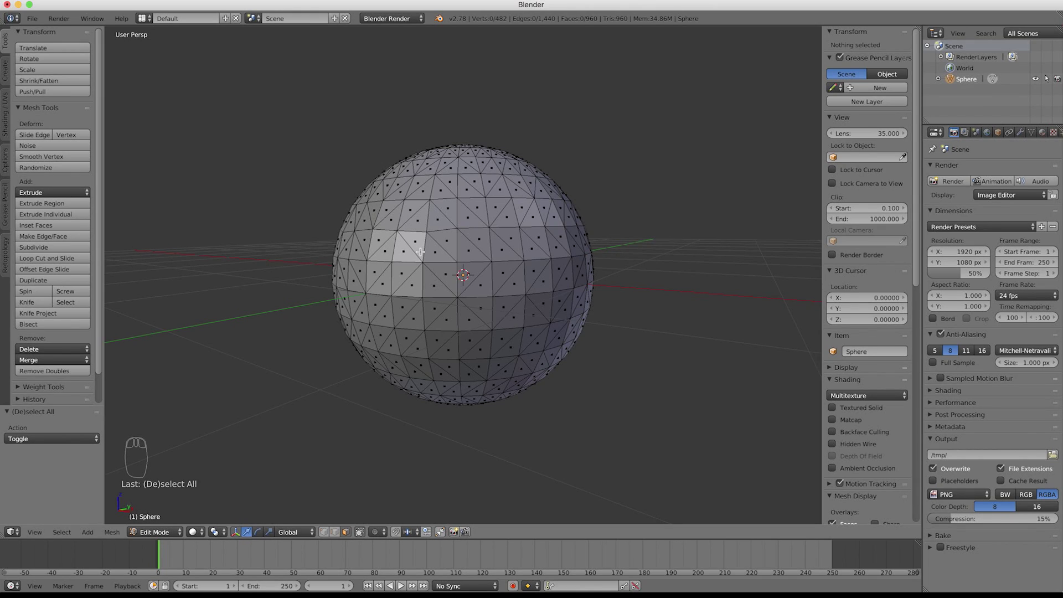
click(156, 532)
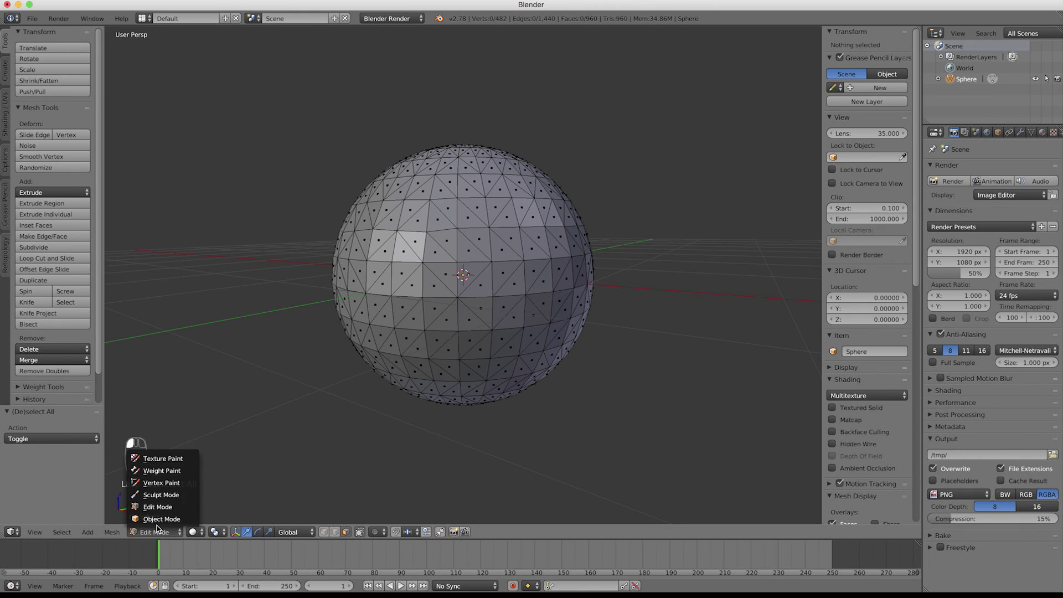
click(160, 518)
middle_drag(342, 439, 487, 308)
scroll(490, 319, down, 3)
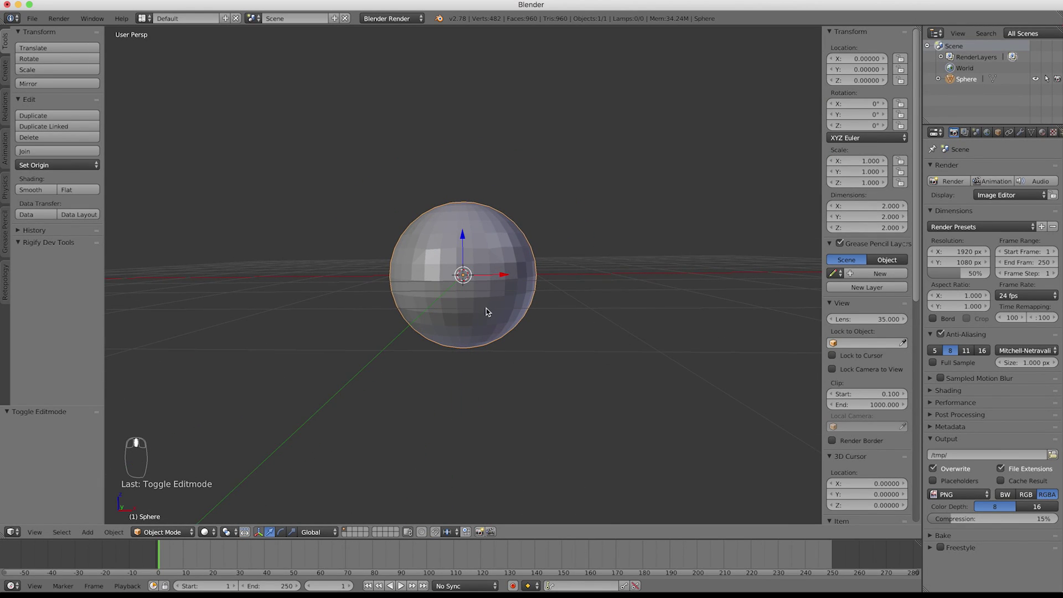
- Switch the sphere back to Sculpt Mode and choose the SculptDraw brush for its front
click(151, 533)
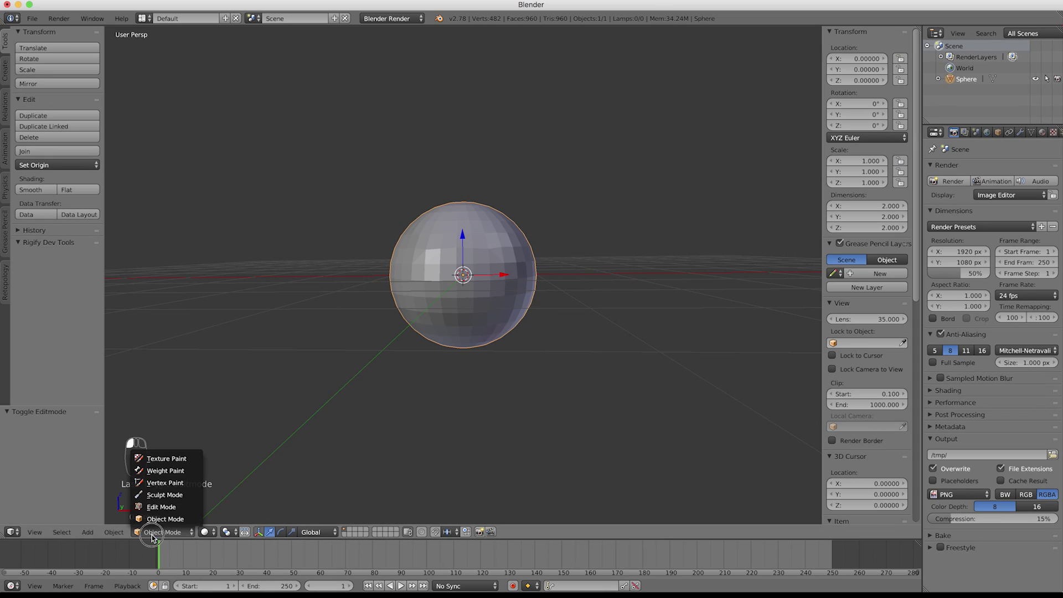
click(160, 495)
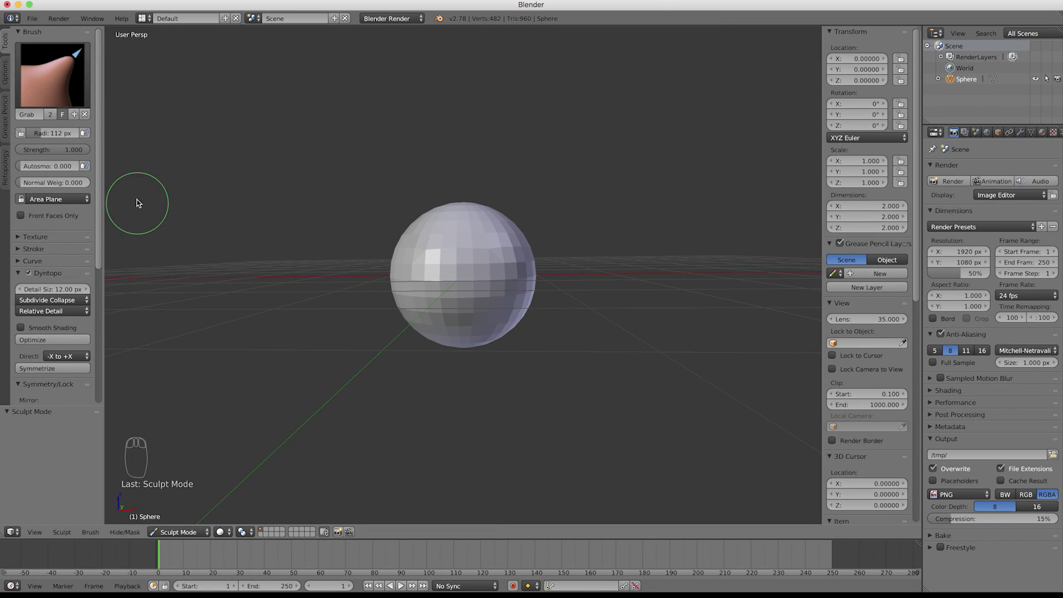
click(59, 80)
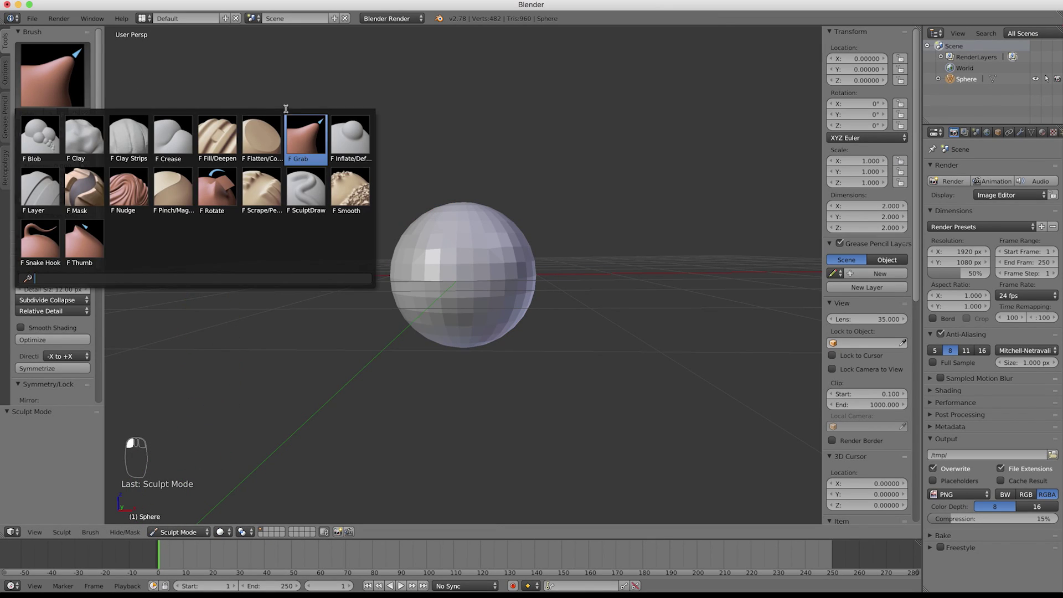
click(316, 190)
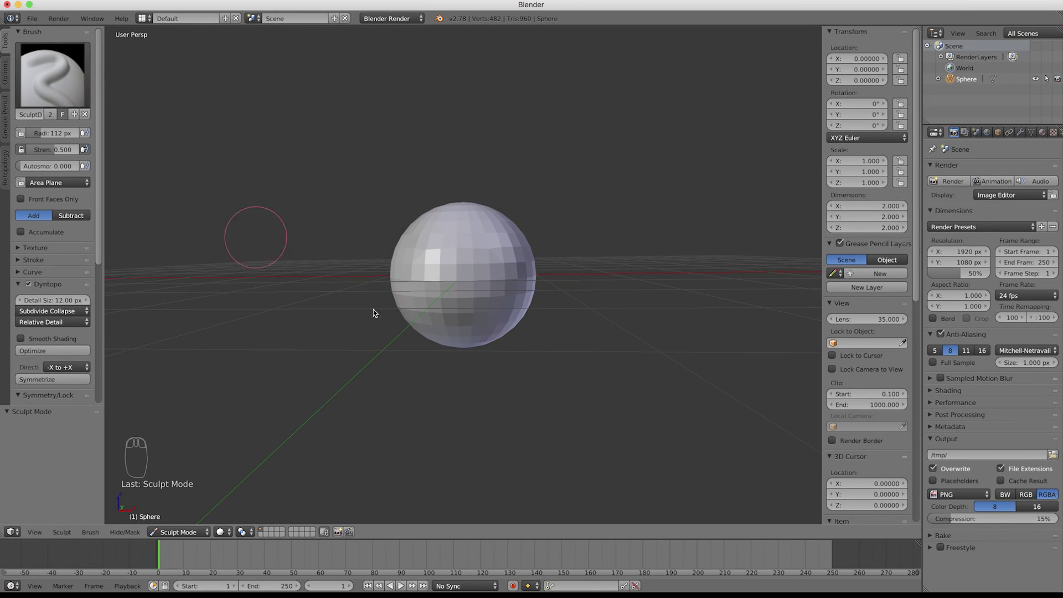
scroll(498, 299, up, 6)
middle_drag(513, 294, 515, 277)
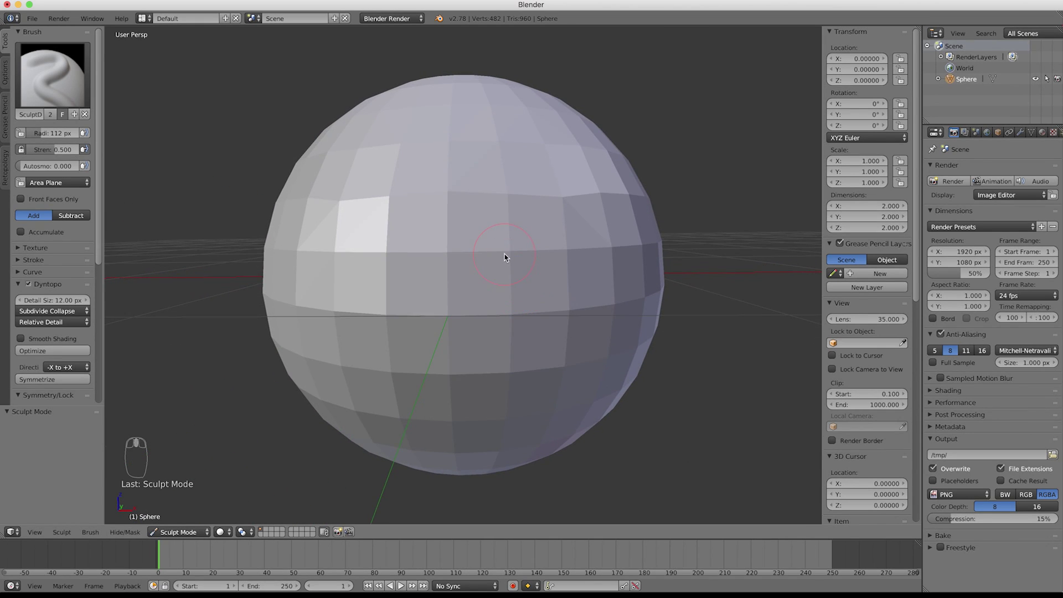
- Sculpt raised SculptDraw strokes across the sphere's front and display the resulting mesh in Wireframe shading
mouse_move(465, 202)
mouse_down()
mouse_move(476, 186)
mouse_move(513, 201)
mouse_move(533, 266)
mouse_move(582, 345)
mouse_move(565, 373)
mouse_move(516, 396)
mouse_up()
mouse_move(537, 284)
mouse_down()
mouse_move(637, 246)
mouse_move(571, 180)
mouse_up()
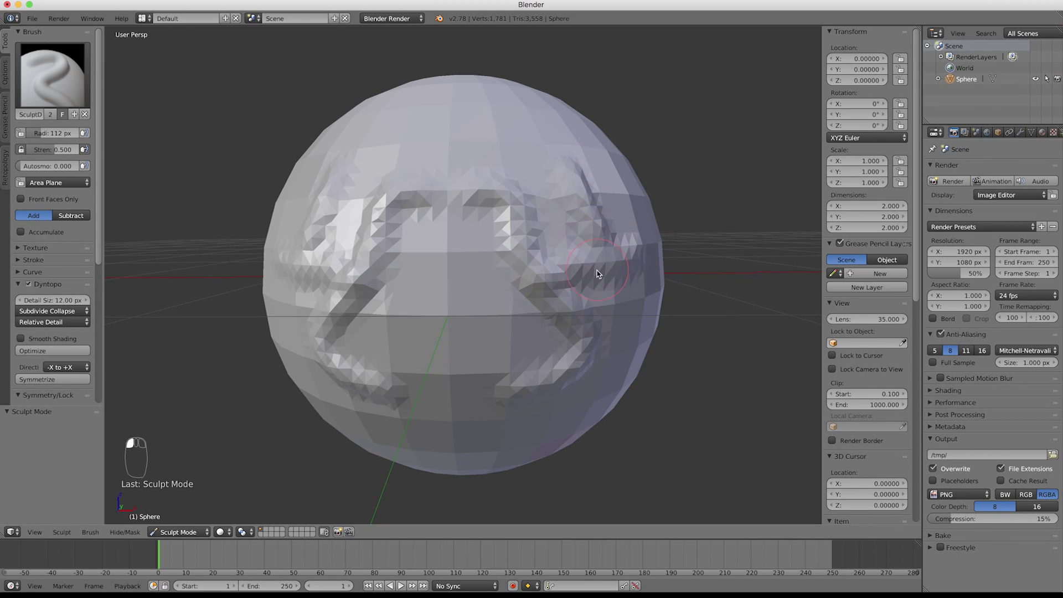
scroll(596, 271, down, 4)
middle_drag(597, 270, 442, 277)
key(z)
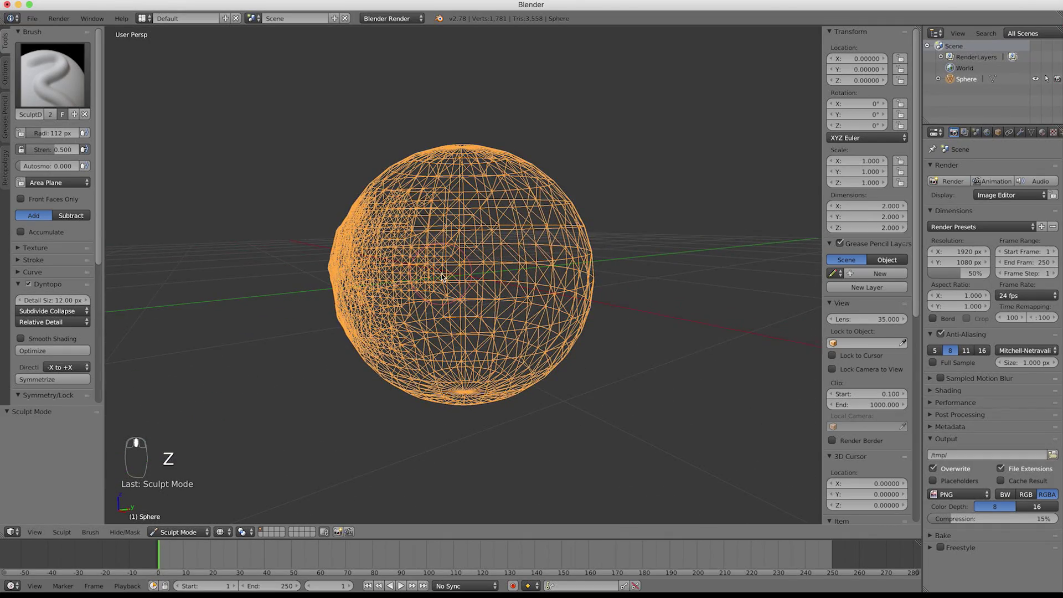
- Sculpt another vertical stroke down the sphere's side in Wireframe shading, and return to Solid shading
scroll(453, 276, up, 3)
drag(435, 216, 438, 339)
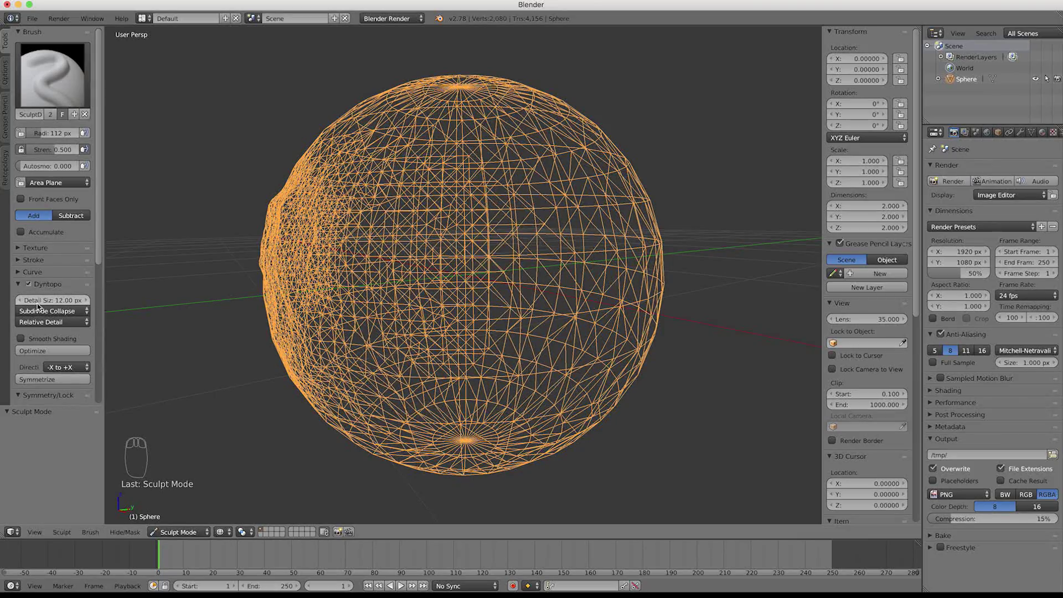
middle_drag(350, 333, 378, 334)
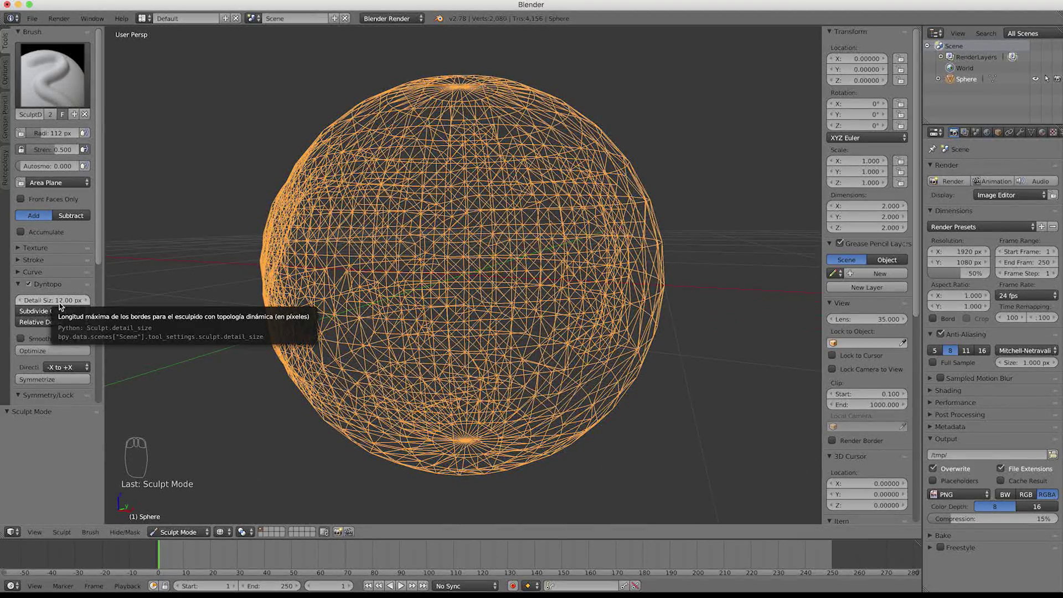
key(z)
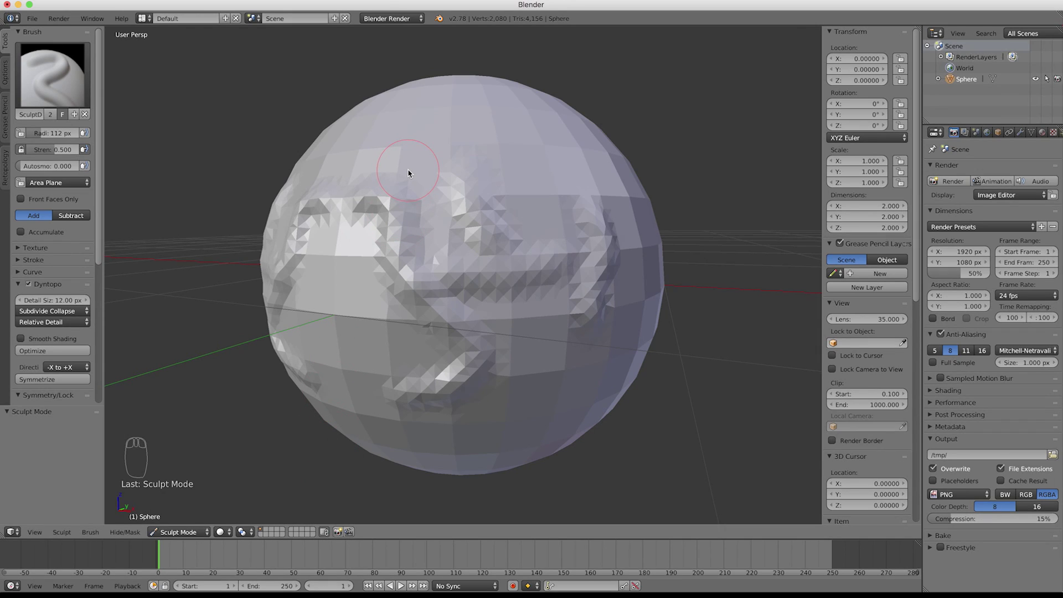
- Set the Dyntopo detail size to 2 px and sculpt vertical strokes on the sphere's side, switching to Wireframe shading between strokes
drag(73, 300, 72, 300)
text(2)
key(Return)
drag(465, 177, 493, 306)
key(z)
mouse_move(522, 191)
mouse_down()
mouse_move(524, 323)
mouse_move(500, 303)
mouse_move(487, 360)
mouse_up()
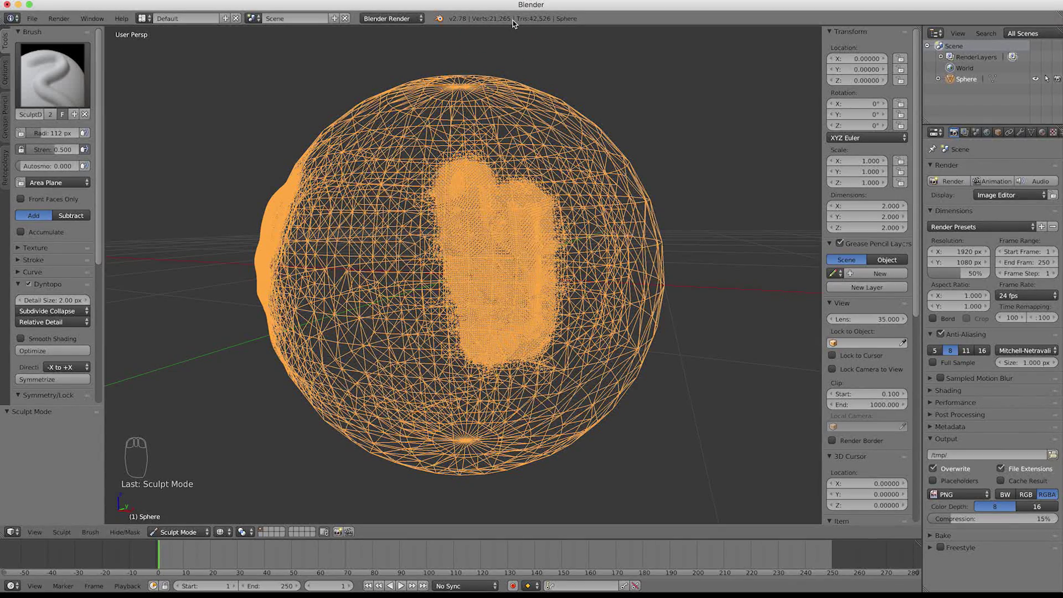
- Set the Dyntopo detail size to 30 px, sculpt over the dense side area, and return to Solid shading
click(35, 300)
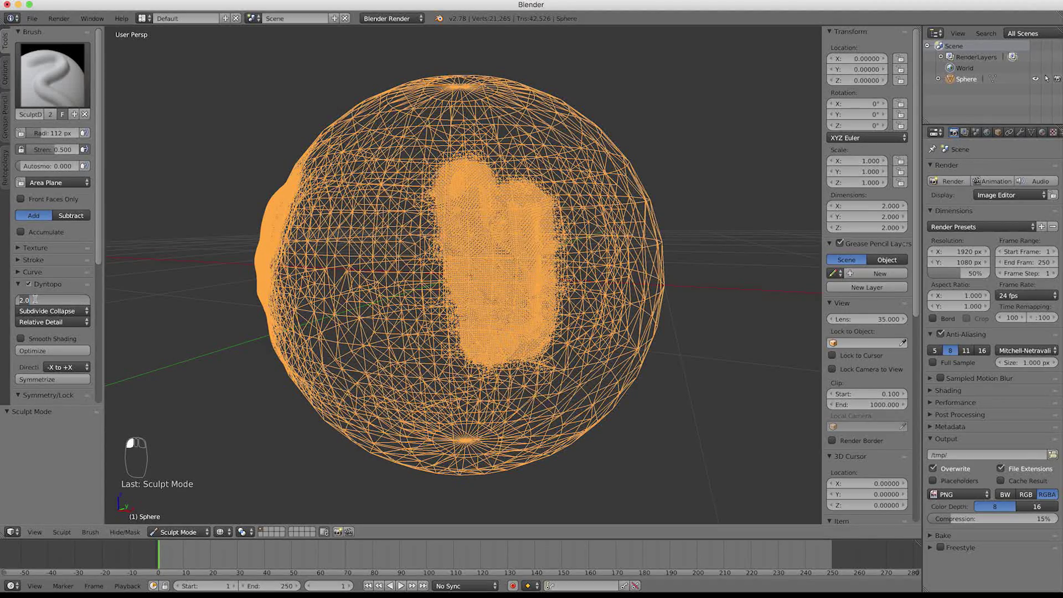
text(30)
key(Return)
mouse_move(435, 206)
mouse_down()
mouse_move(463, 178)
mouse_move(429, 216)
mouse_move(437, 305)
mouse_move(476, 351)
mouse_move(485, 265)
mouse_move(512, 194)
mouse_move(549, 233)
mouse_move(520, 362)
mouse_move(562, 281)
mouse_up()
mouse_move(503, 188)
mouse_down()
mouse_move(519, 233)
mouse_move(510, 252)
mouse_up()
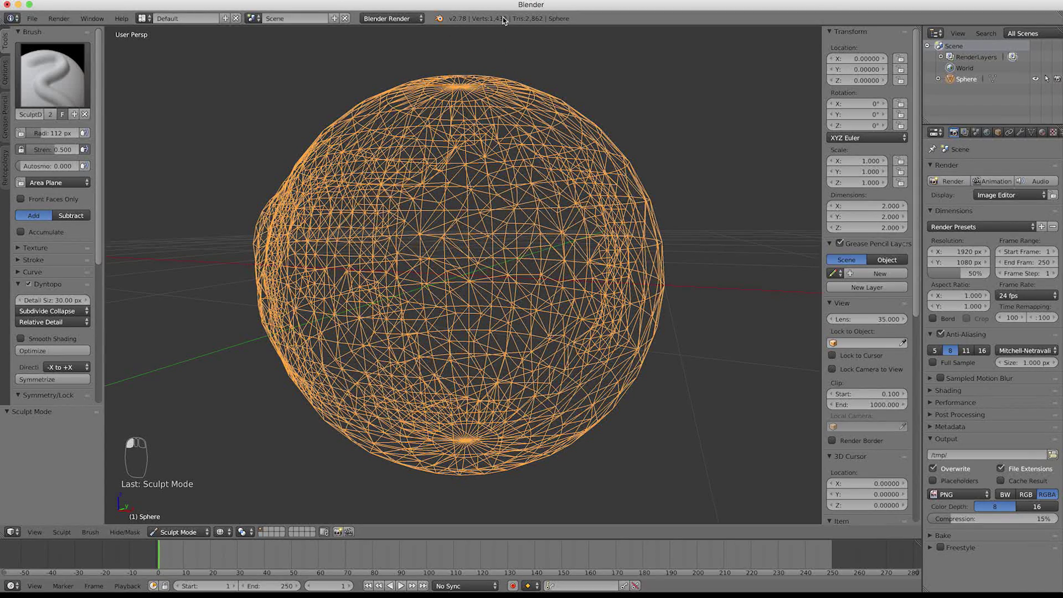
key(z)
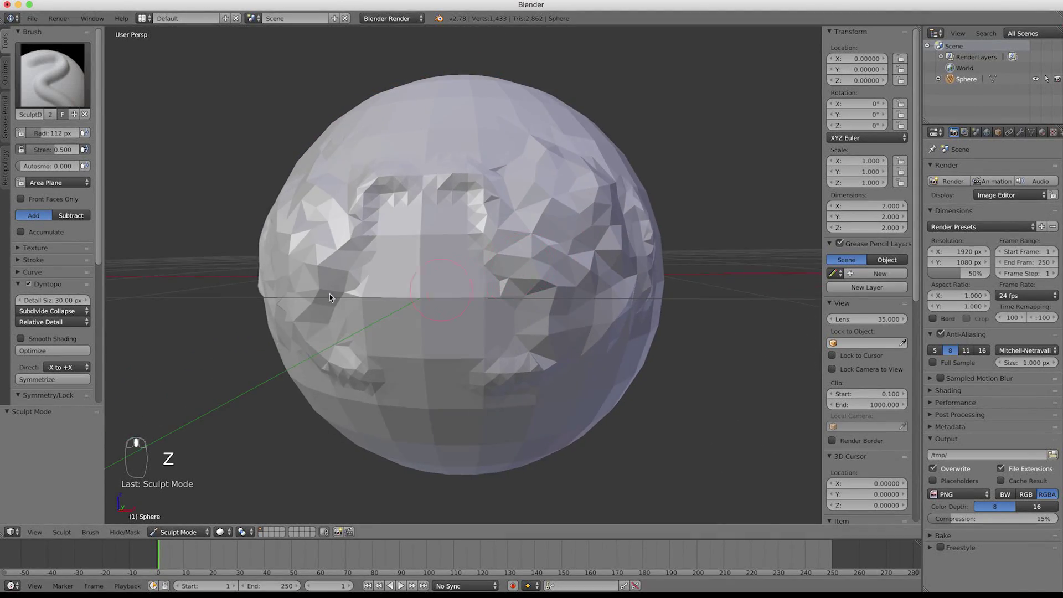
- Set the Dyntopo detail size to 8 px and sculpt relief across the sphere's front and side with SculptDraw
click(56, 299)
key(Return)
scroll(474, 343, down, 3)
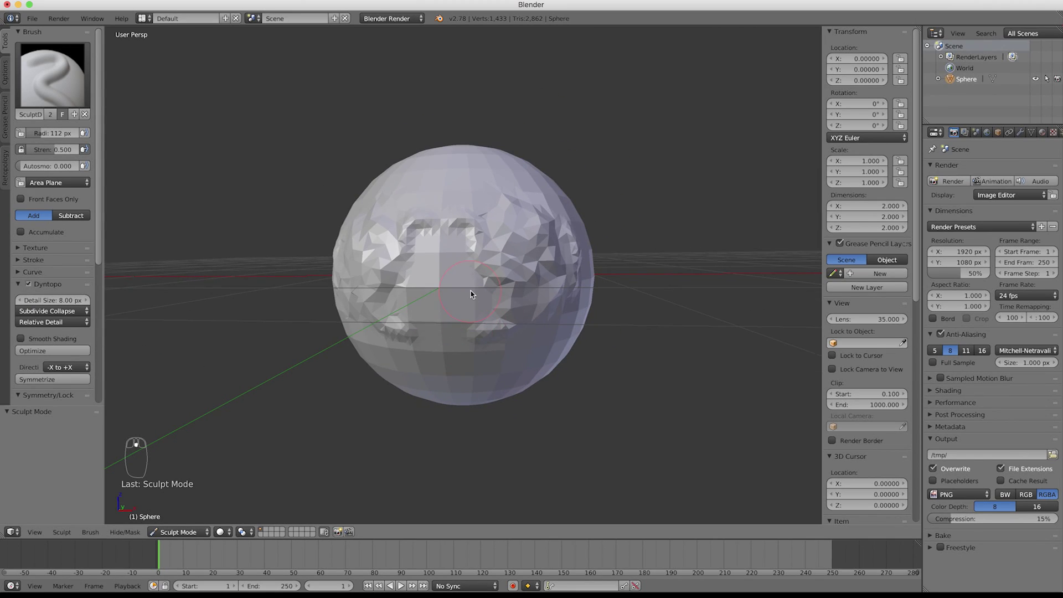
mouse_move(465, 270)
mouse_down()
mouse_move(482, 332)
mouse_move(511, 211)
mouse_move(523, 306)
mouse_up()
middle_drag(531, 317, 487, 299)
mouse_move(459, 261)
mouse_down()
mouse_move(446, 309)
mouse_move(427, 306)
mouse_move(439, 363)
mouse_move(488, 205)
mouse_up()
mouse_move(489, 203)
middle_down()
mouse_move(485, 231)
mouse_move(478, 141)
middle_up()
middle_drag(473, 30, 437, 187)
drag(436, 187, 497, 244)
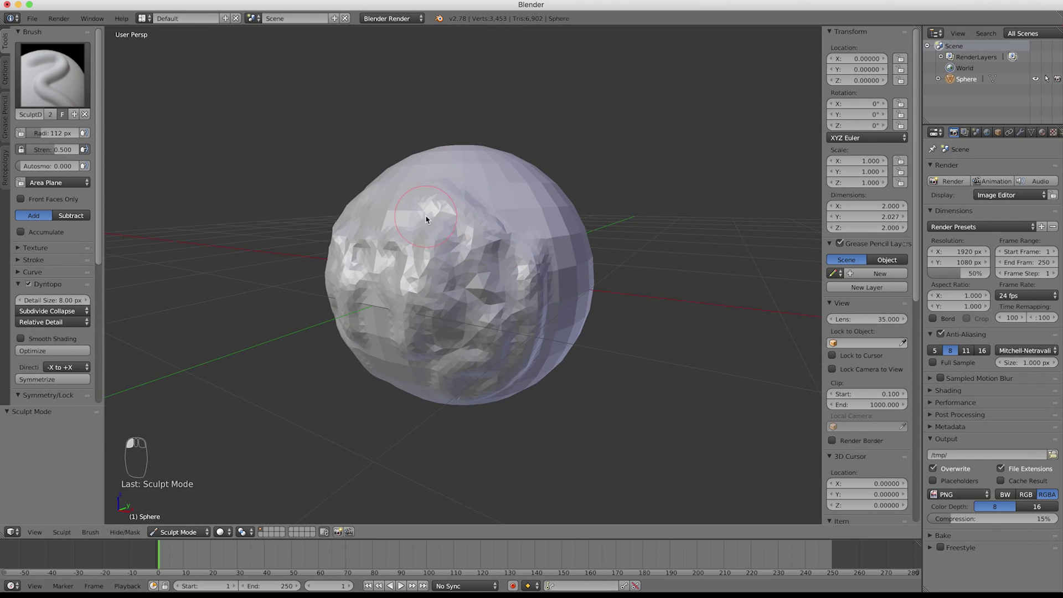
- Build up more SculptDraw relief along the upper front, the side and the area between the front ridges
mouse_move(436, 209)
mouse_down()
mouse_move(481, 204)
mouse_move(545, 262)
mouse_up()
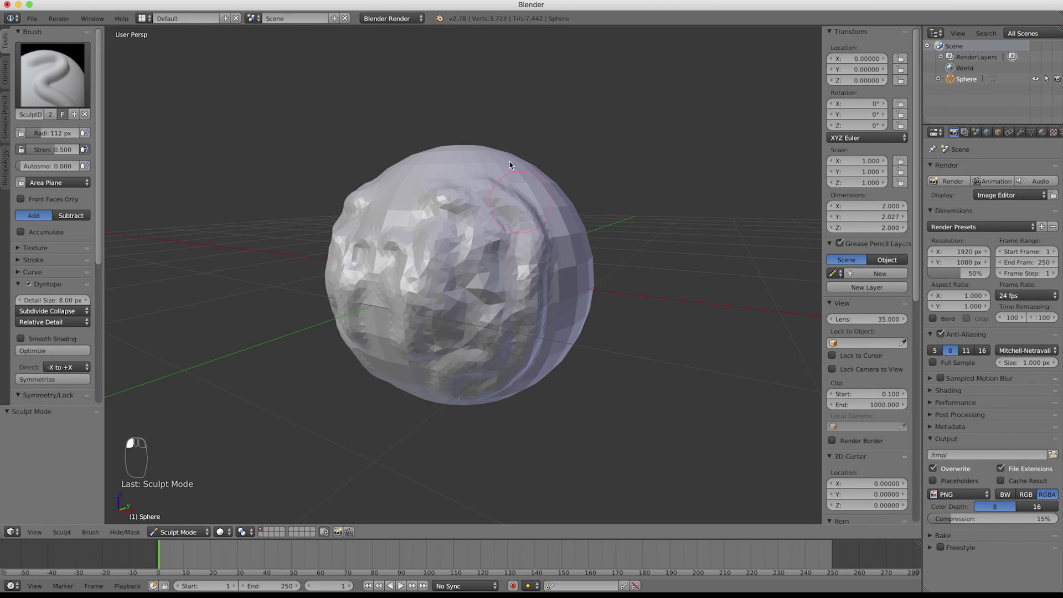
drag(530, 220, 563, 333)
mouse_move(563, 332)
middle_down()
mouse_move(496, 321)
mouse_move(531, 309)
mouse_move(530, 322)
middle_up()
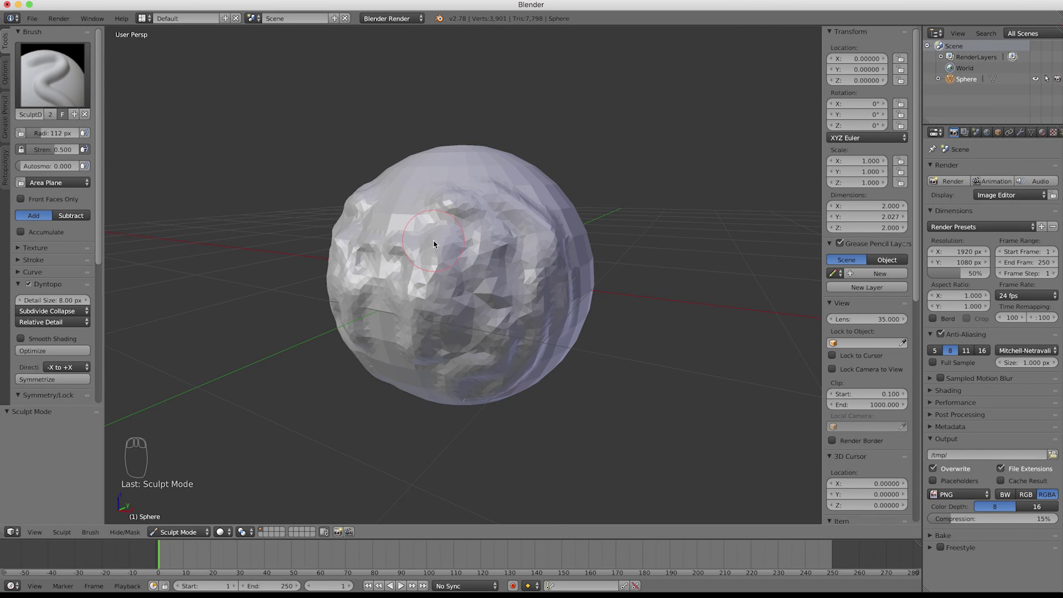
middle_drag(434, 243, 443, 244)
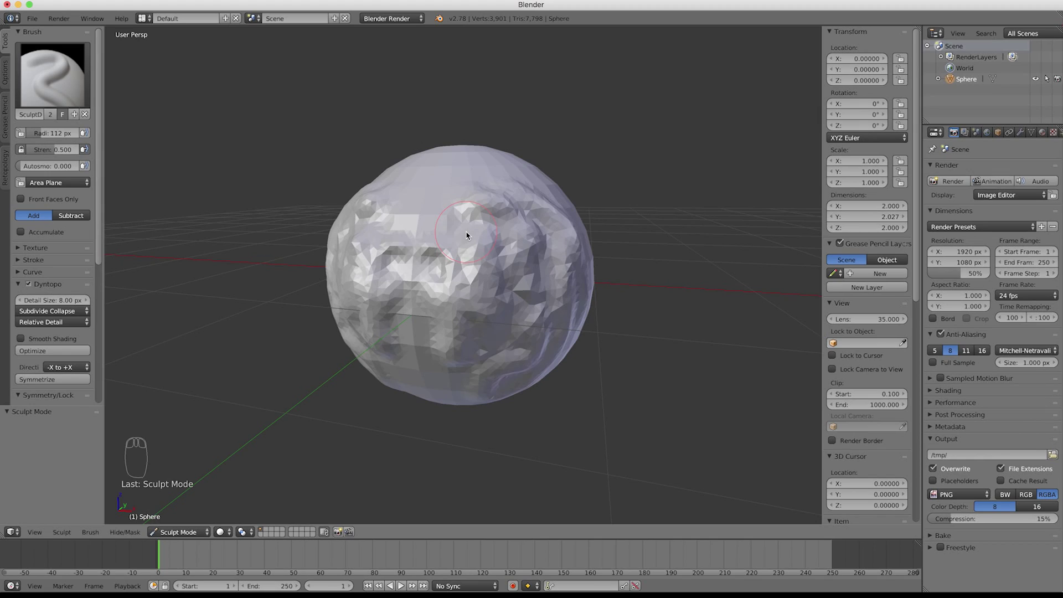
mouse_move(480, 234)
mouse_down()
mouse_move(474, 218)
mouse_move(446, 223)
mouse_move(498, 226)
mouse_move(453, 250)
mouse_up()
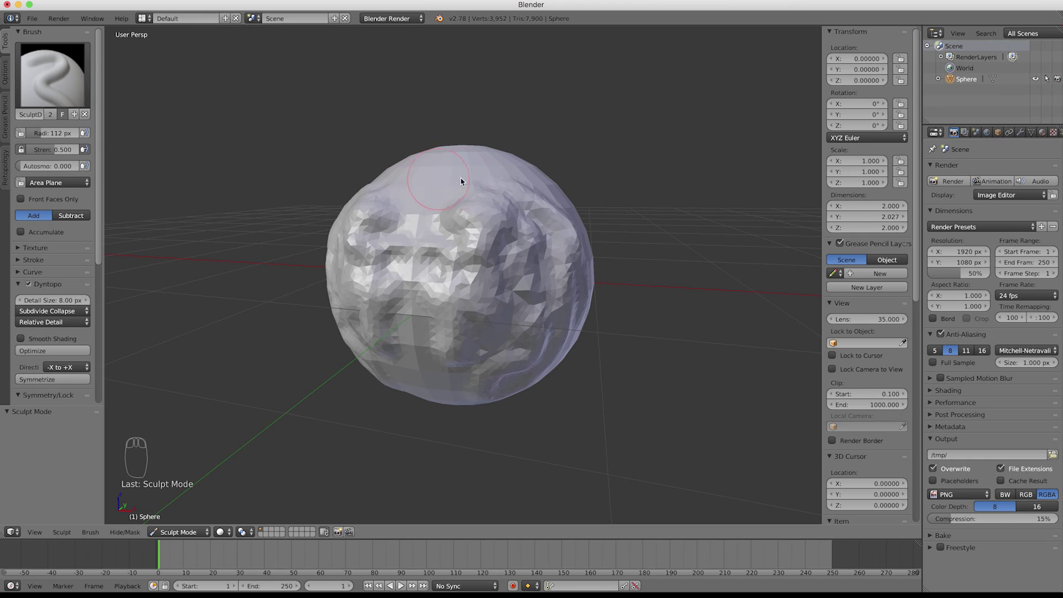
- Choose the Grab brush, enlarge its radius to 197 px, and pull the upper front of the sphere slightly
middle_drag(535, 331, 457, 290)
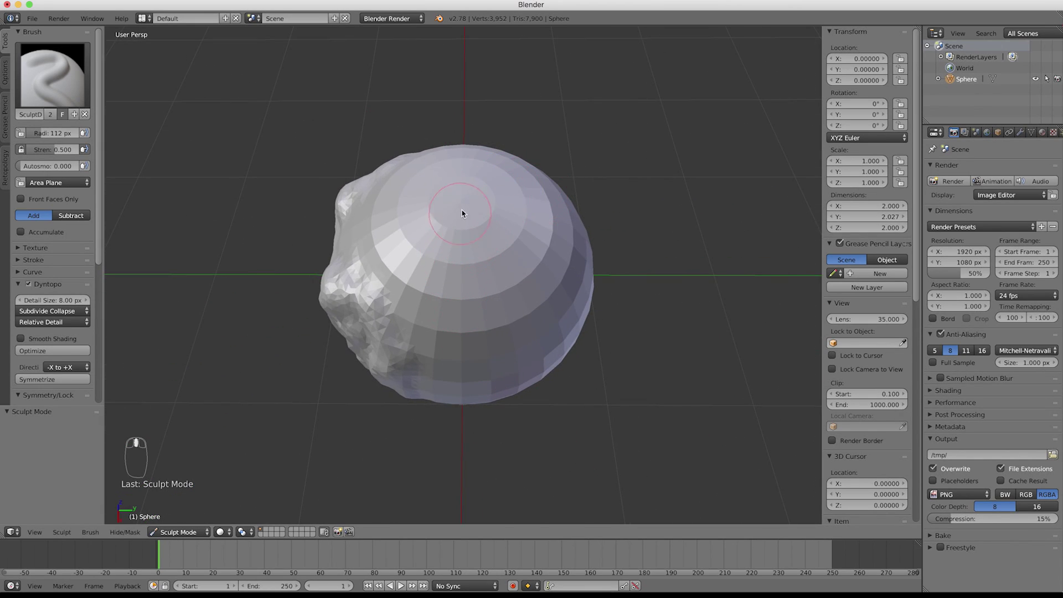
mouse_move(540, 238)
middle_down()
mouse_move(432, 297)
mouse_move(443, 310)
mouse_move(498, 265)
mouse_move(501, 287)
mouse_move(488, 299)
mouse_move(410, 253)
middle_up()
click(75, 92)
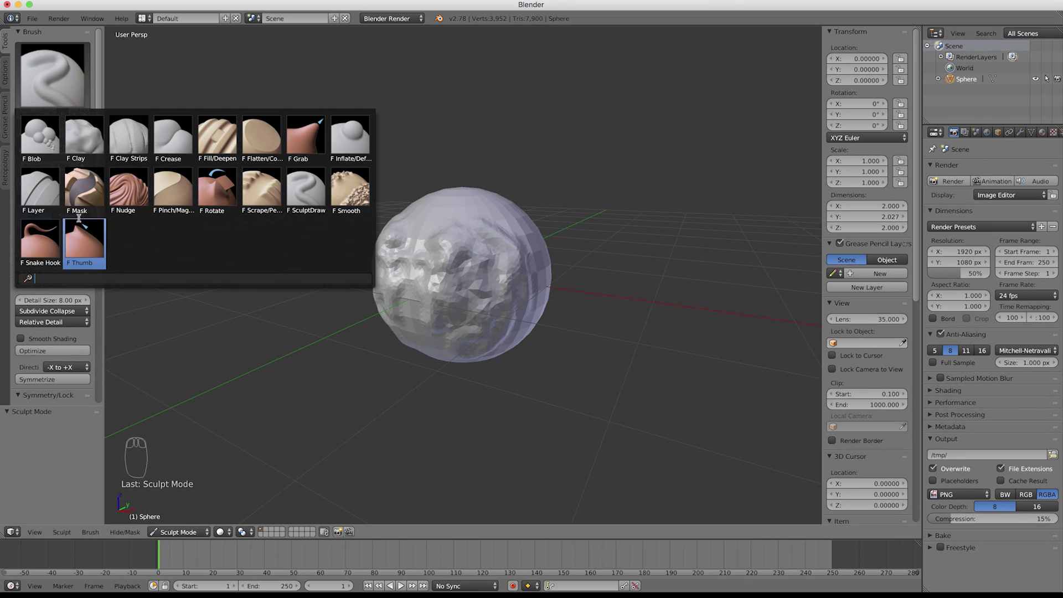
click(305, 139)
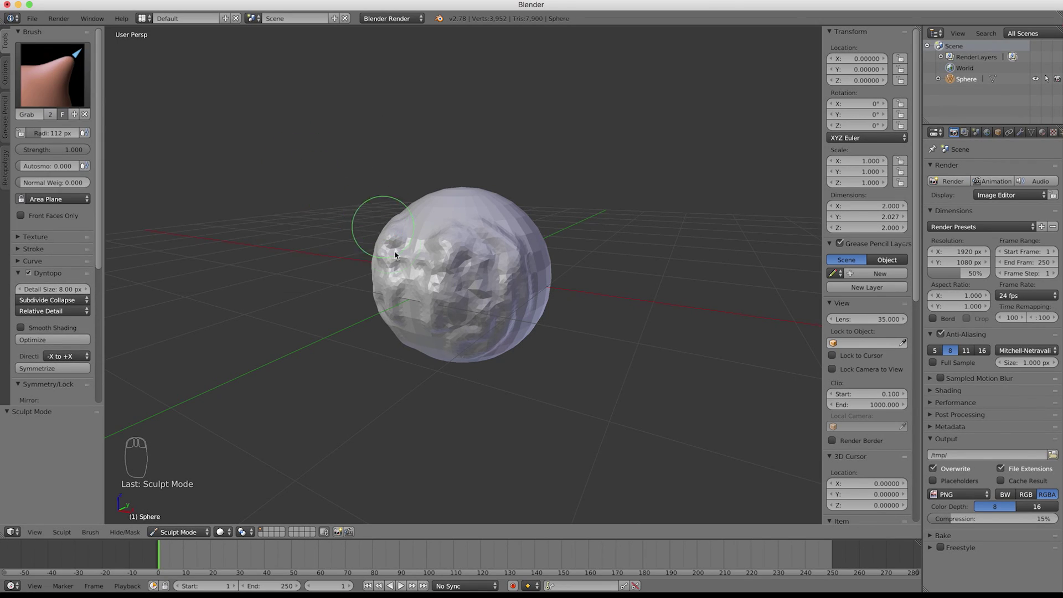
mouse_move(435, 280)
middle_down()
mouse_move(440, 287)
mouse_move(526, 256)
middle_up()
key(f)
click(463, 294)
drag(493, 246, 499, 256)
scroll(511, 276, down, 3)
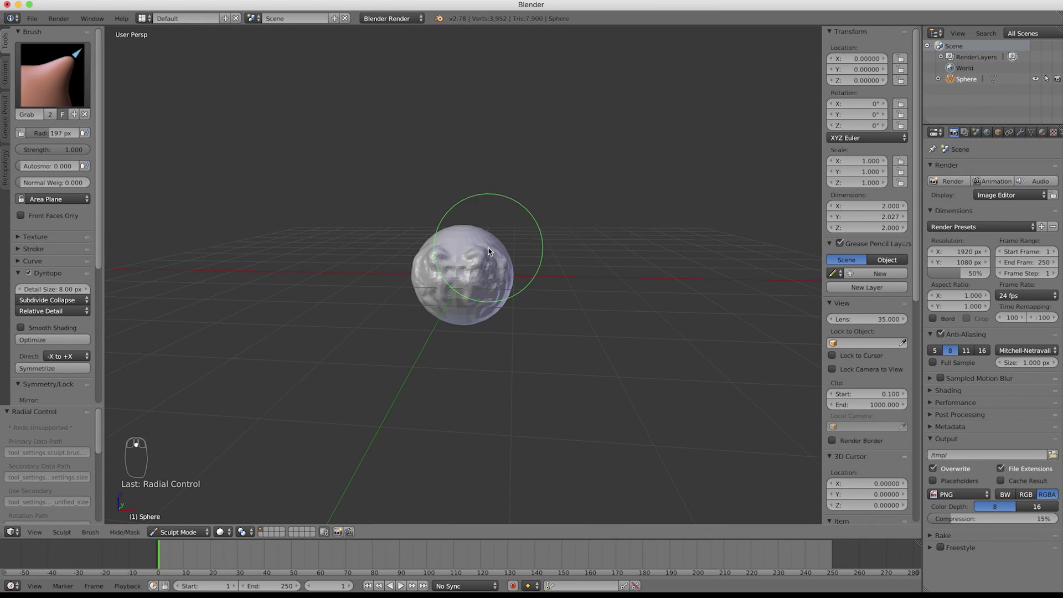
- Enlarge the Grab brush radius to 500 px and stretch the sphere upward, downward and out at the front
key(f)
click(637, 321)
drag(506, 277, 490, 218)
drag(470, 321, 472, 342)
mouse_move(569, 318)
middle_down()
mouse_move(538, 317)
mouse_move(467, 249)
mouse_move(413, 249)
middle_up()
mouse_move(414, 251)
mouse_down()
mouse_move(415, 263)
mouse_move(381, 266)
mouse_up()
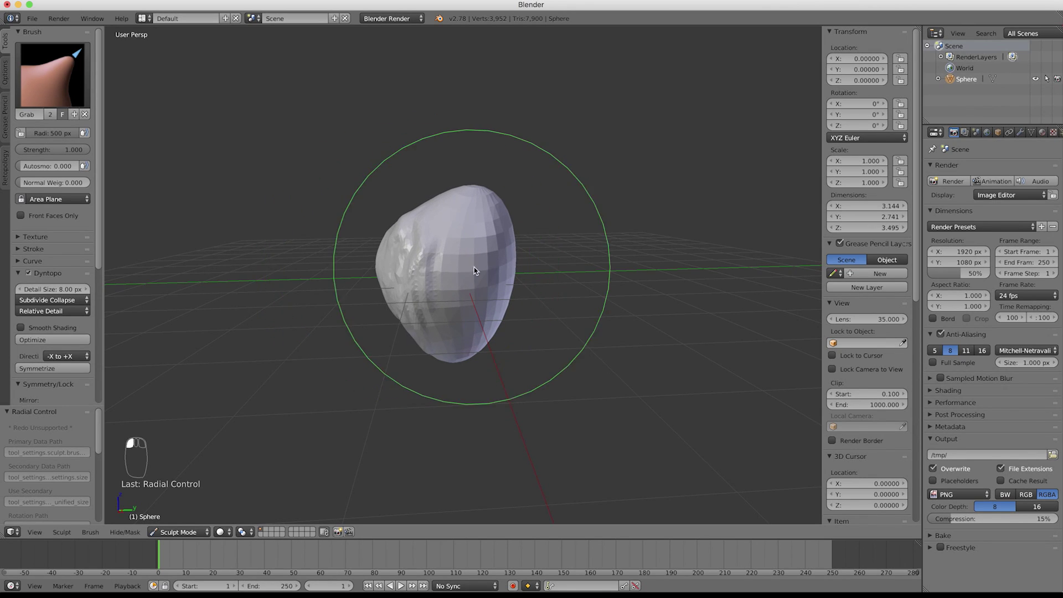
- Pull the back of the form outward at its middle, upper and lower areas with the Grab brush
drag(498, 284, 520, 286)
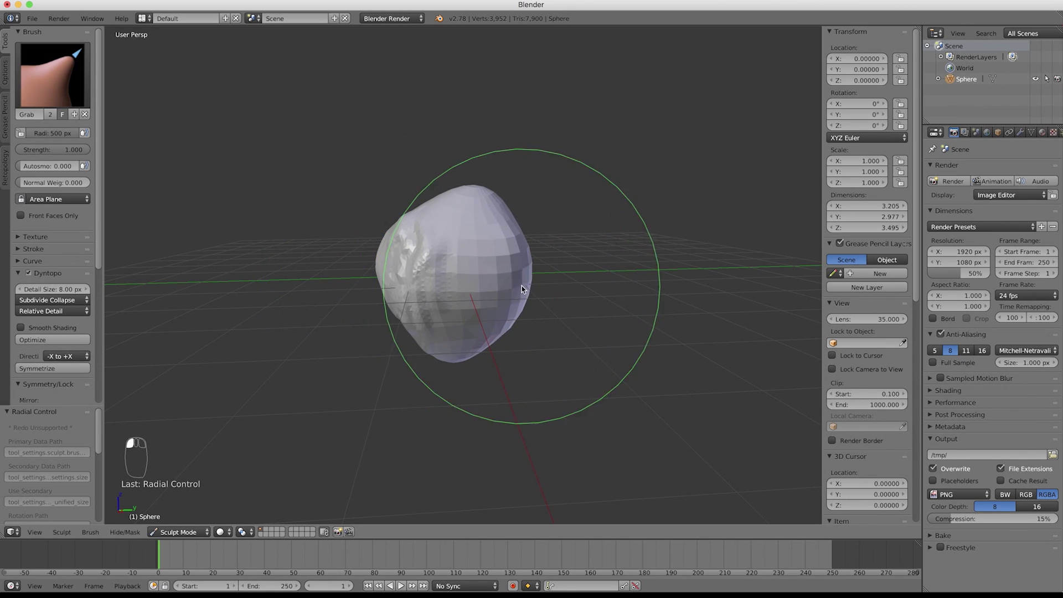
drag(507, 223, 519, 224)
drag(489, 335, 500, 344)
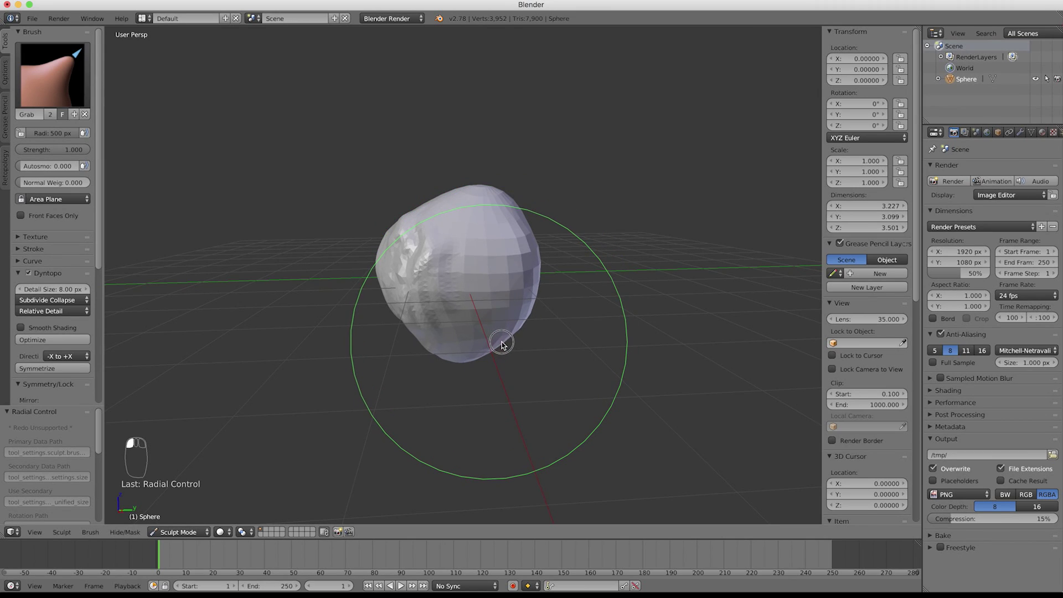
- Reselect the Grab brush and reshape the form by nudging its side, pushing in the front and lowering the top
mouse_move(275, 268)
middle_down()
mouse_move(294, 268)
mouse_move(301, 240)
mouse_move(363, 237)
mouse_move(366, 246)
middle_up()
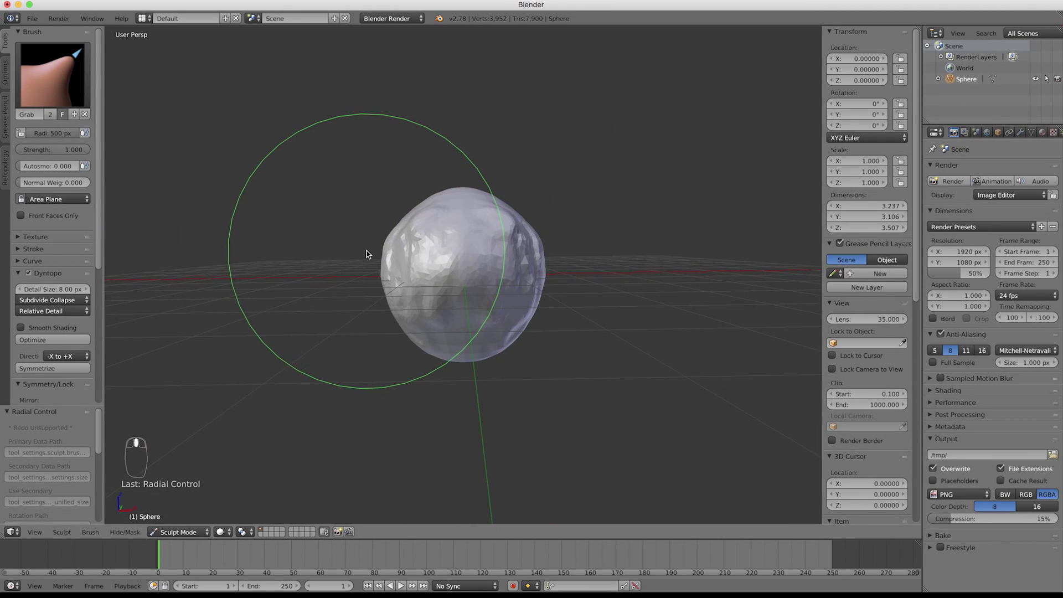
key(g)
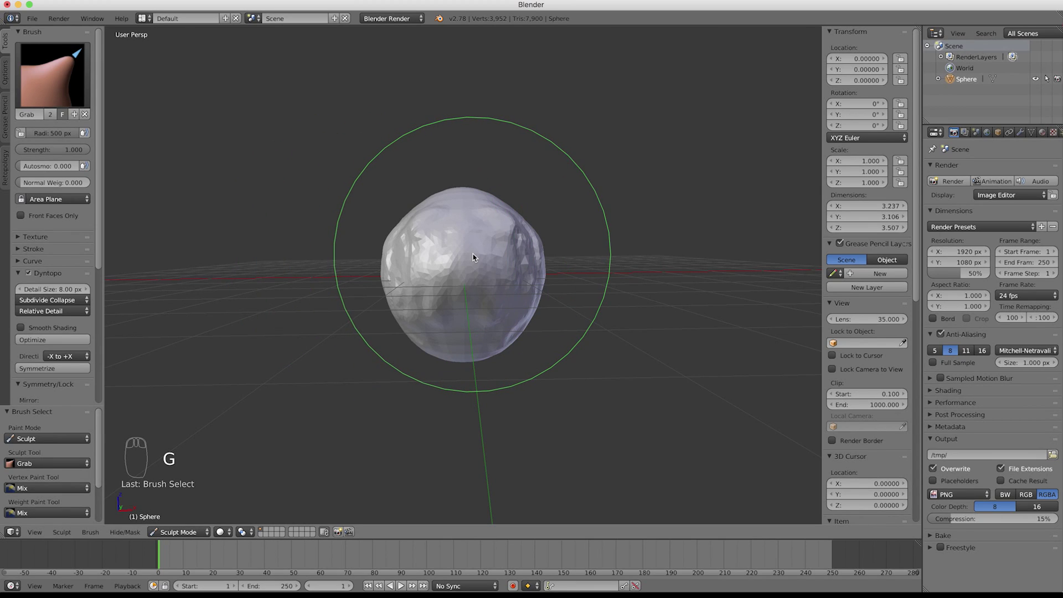
mouse_move(469, 255)
middle_down()
mouse_move(501, 240)
mouse_move(465, 265)
middle_up()
drag(465, 264, 461, 269)
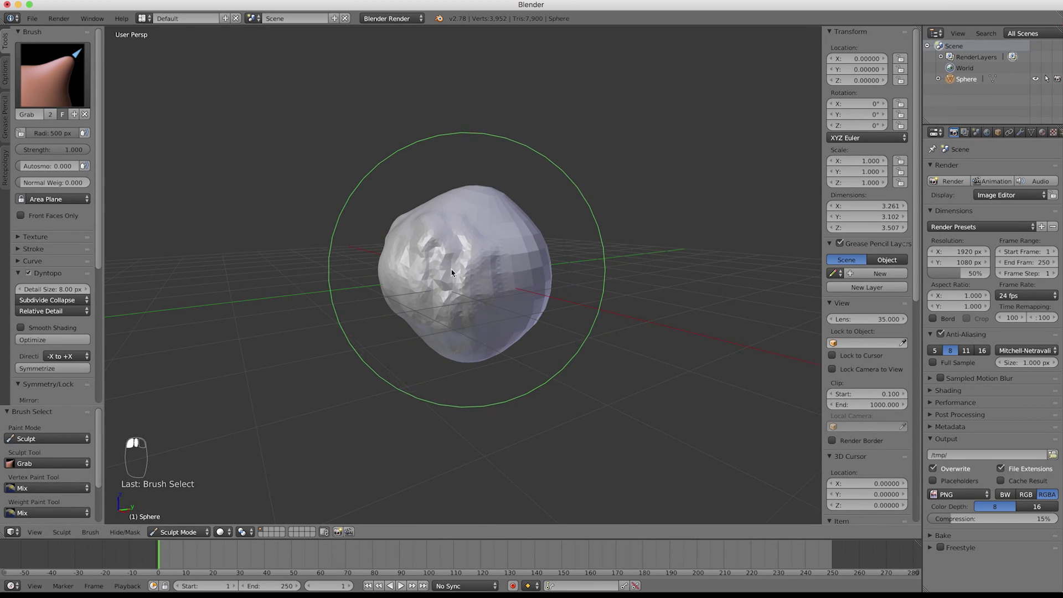
drag(414, 232, 420, 235)
drag(485, 189, 483, 204)
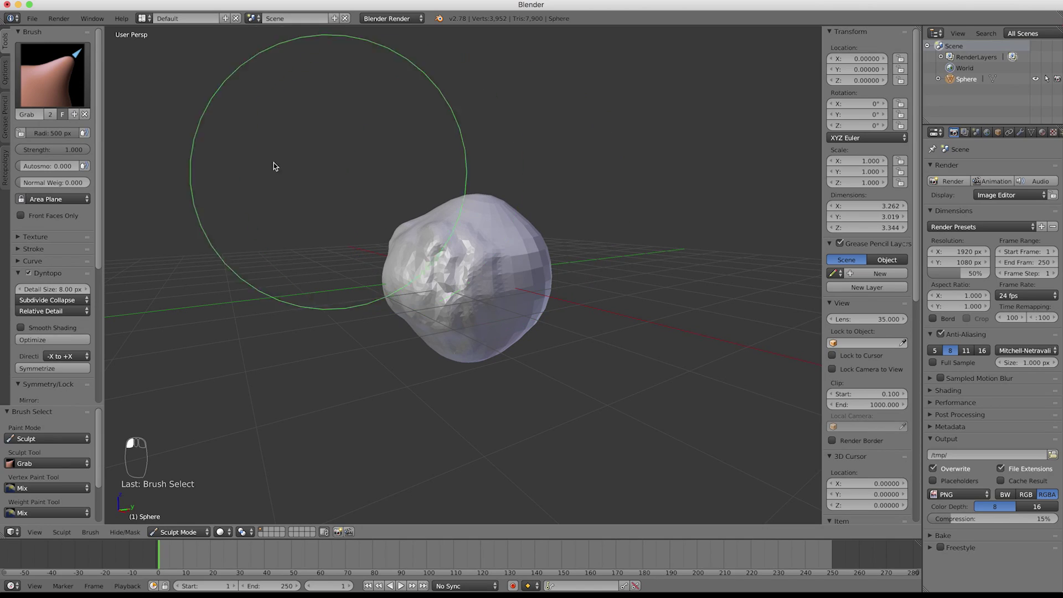
- Choose the Smooth brush and smooth out the rough relief on the form's front and side
click(70, 74)
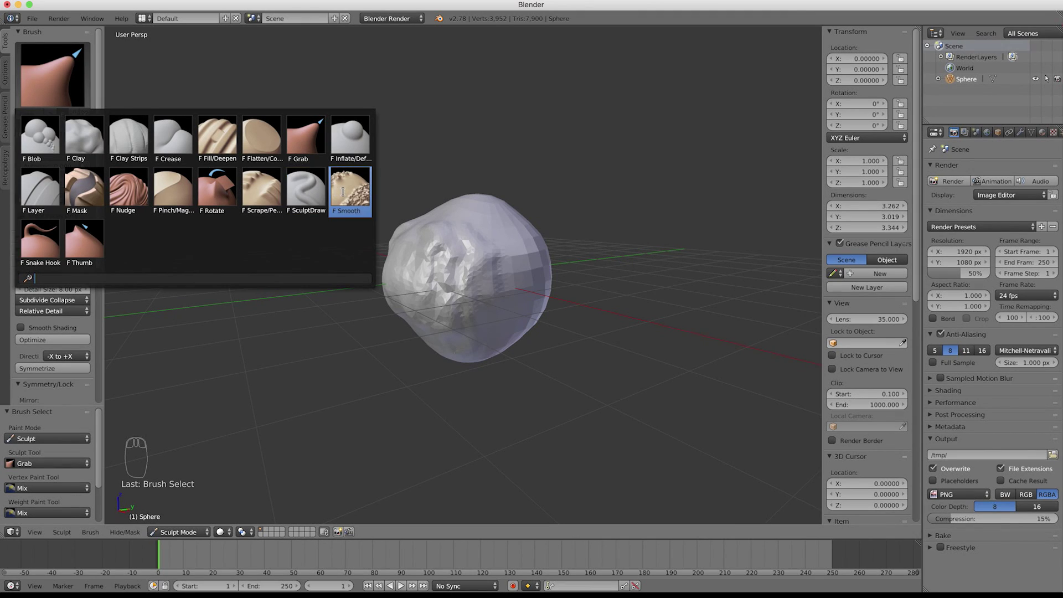
click(342, 191)
scroll(399, 282, up, 2)
middle_drag(379, 293, 460, 282)
scroll(421, 300, up, 3)
scroll(433, 297, down, 1)
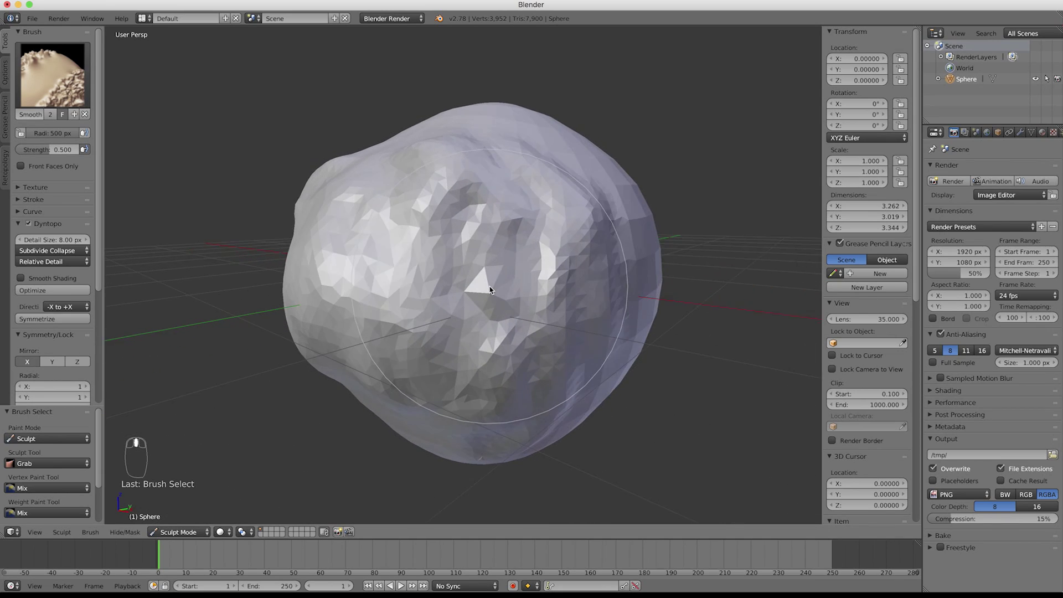
scroll(465, 260, down, 2)
mouse_move(451, 261)
mouse_down()
mouse_move(436, 261)
mouse_move(439, 328)
mouse_move(360, 265)
mouse_move(410, 319)
mouse_move(515, 244)
mouse_move(450, 364)
mouse_move(503, 216)
mouse_move(592, 293)
mouse_move(559, 302)
mouse_up()
middle_drag(553, 320, 499, 318)
mouse_move(440, 256)
mouse_down()
mouse_move(539, 270)
mouse_move(537, 310)
mouse_up()
- Smooth the remaining roughness across the middle of the front and along the side of the form
middle_drag(371, 326, 457, 326)
mouse_move(451, 305)
mouse_down()
mouse_move(441, 319)
mouse_move(398, 297)
mouse_up()
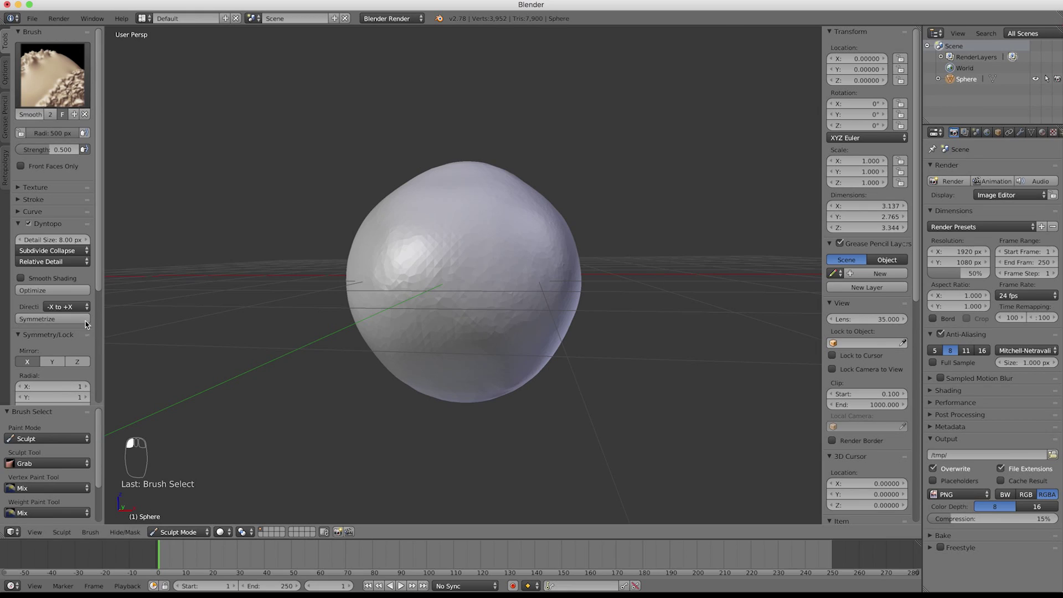
middle_drag(560, 318, 485, 277)
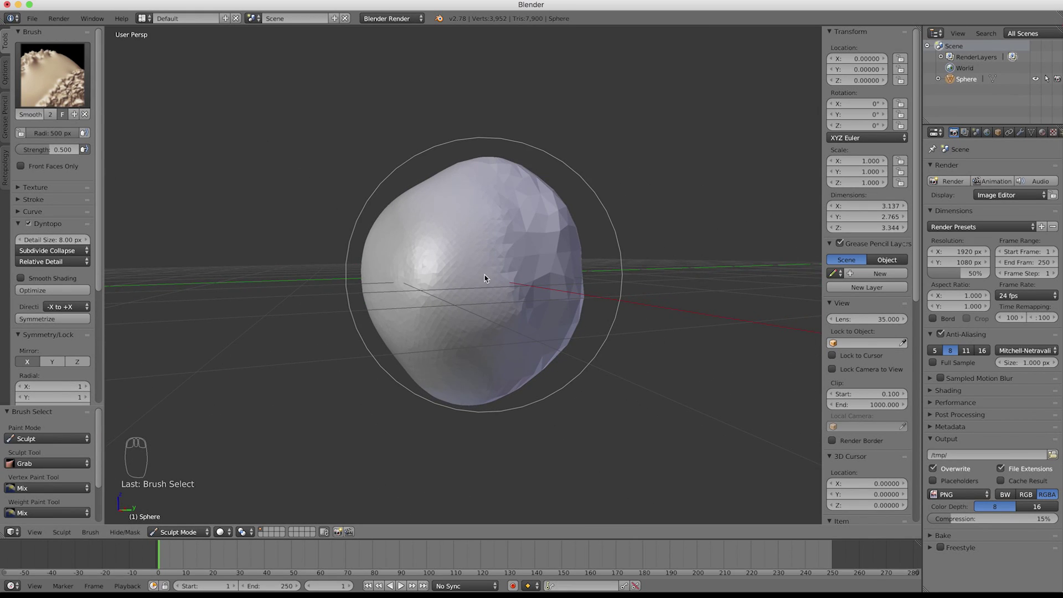
mouse_move(455, 245)
mouse_down()
mouse_move(430, 249)
mouse_move(413, 296)
mouse_up()
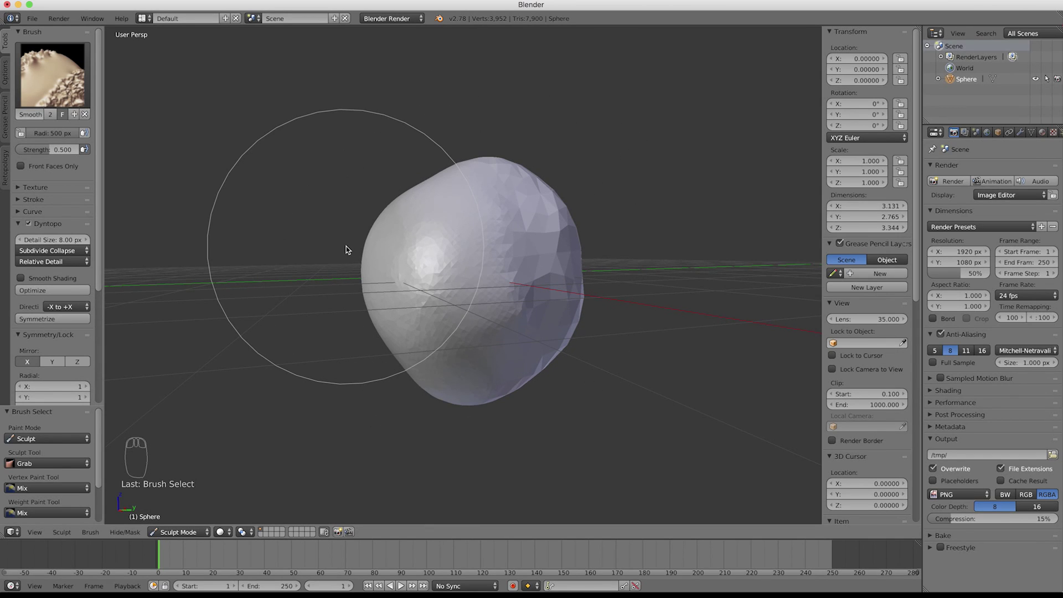
- Alternate between the Smooth and Grab brushes while reshaping the upper part of the form, ending with Grab active
middle_drag(401, 259, 486, 259)
key(s)
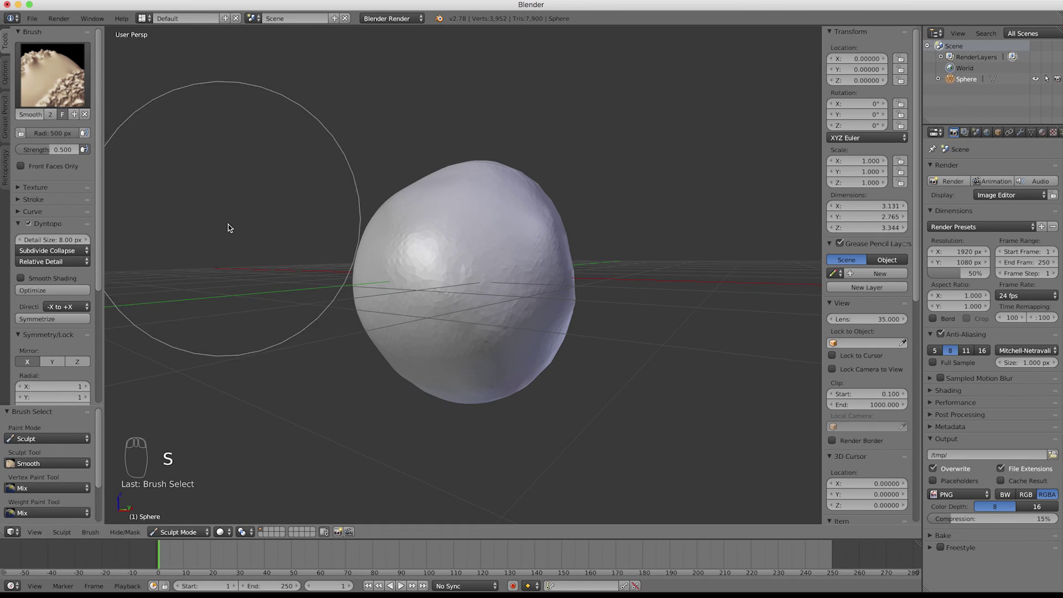
key(g)
mouse_move(465, 197)
mouse_down()
mouse_move(475, 161)
mouse_move(495, 181)
mouse_move(477, 174)
mouse_move(486, 173)
mouse_up()
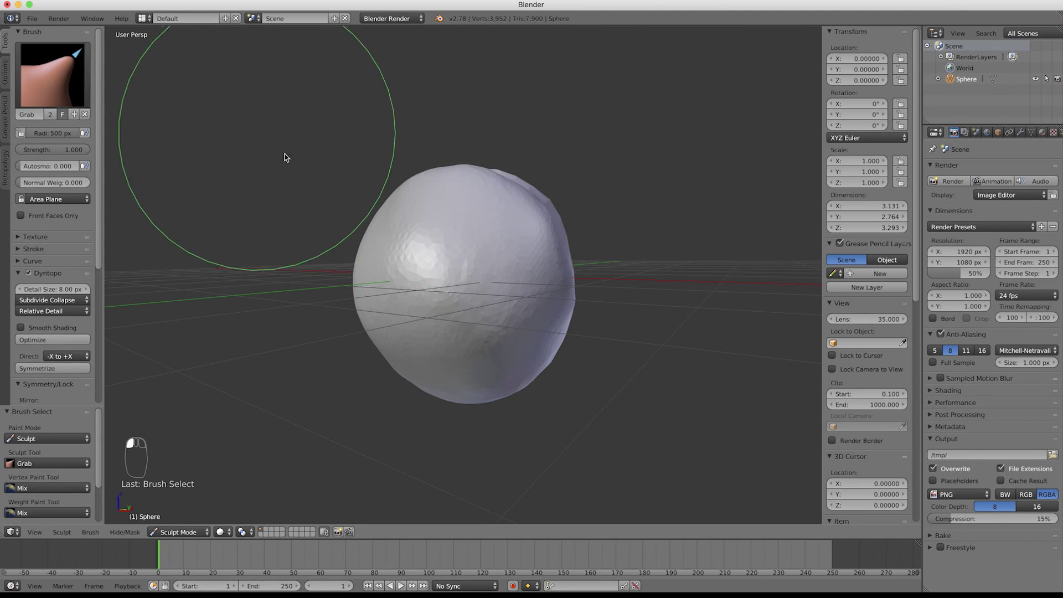
key(s)
drag(404, 191, 377, 223)
key(g)
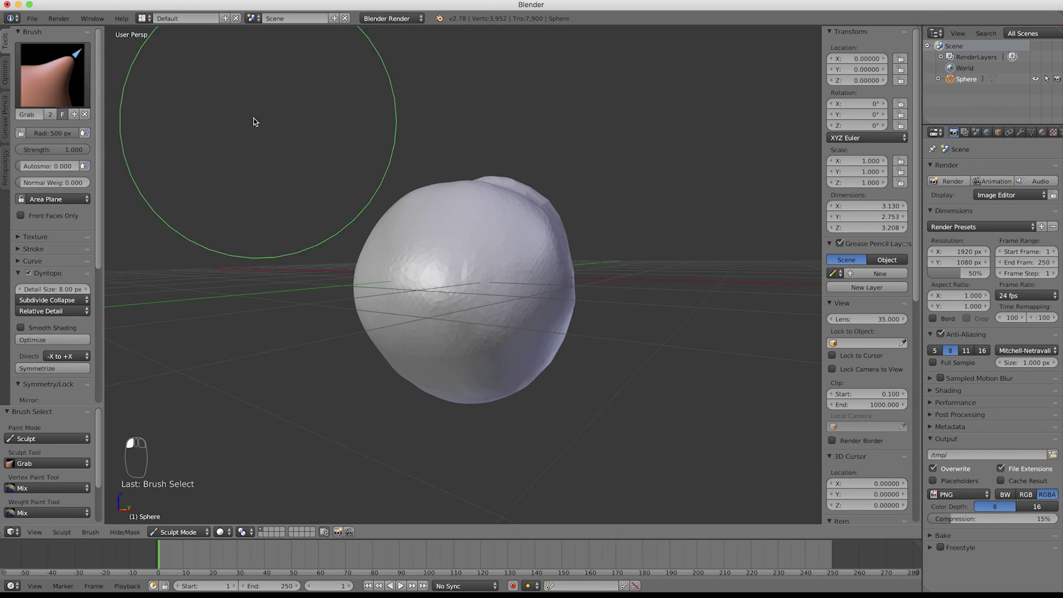
- Choose the Crease brush and reduce its radius to 141 px
click(65, 61)
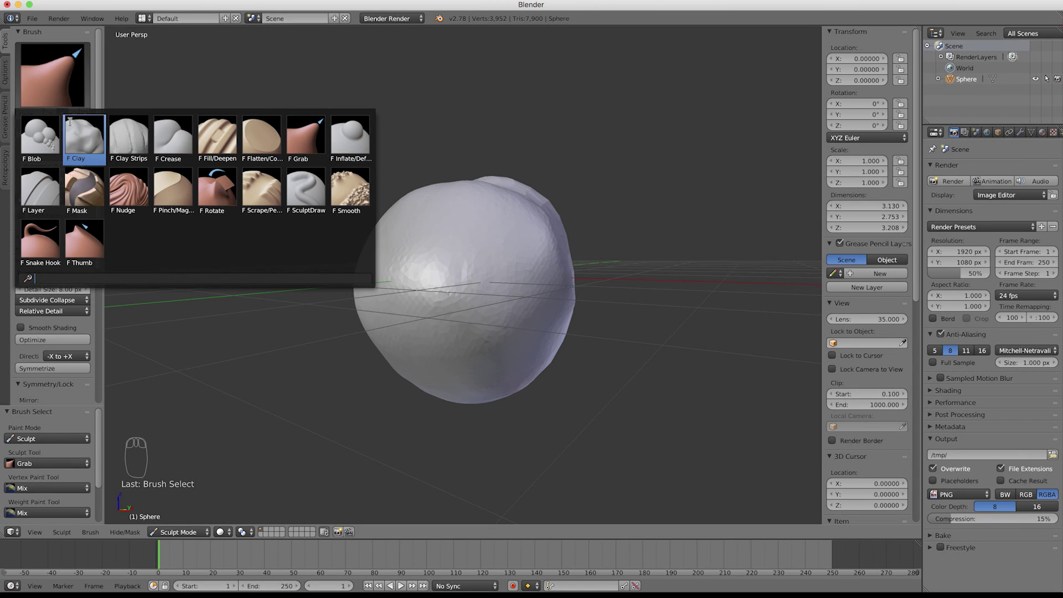
click(172, 135)
middle_drag(443, 293, 461, 286)
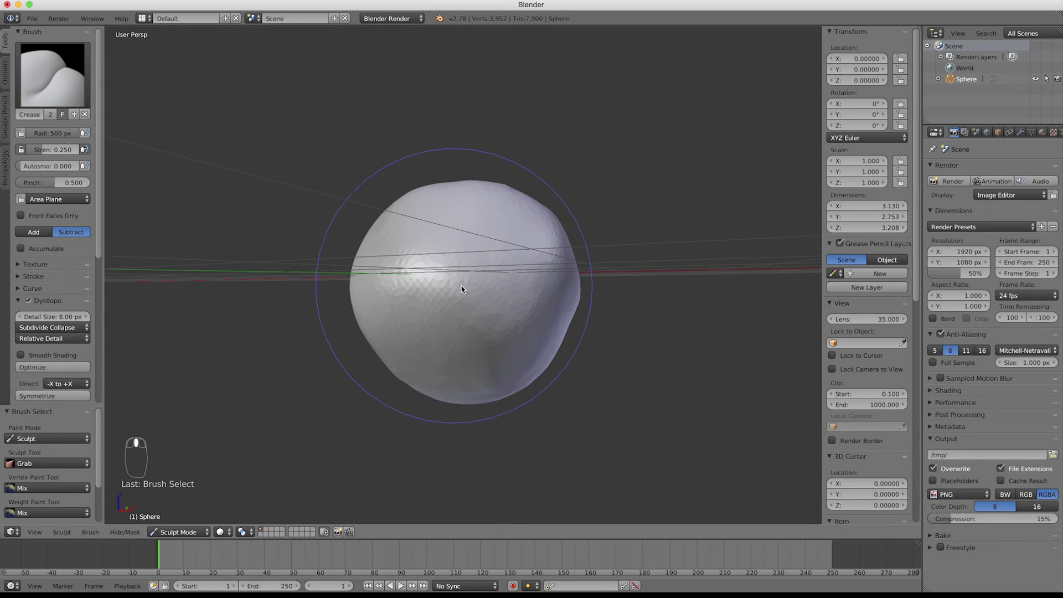
key(f)
click(370, 296)
mouse_move(372, 295)
middle_down()
mouse_move(432, 288)
mouse_move(460, 306)
middle_up()
key(f)
click(430, 290)
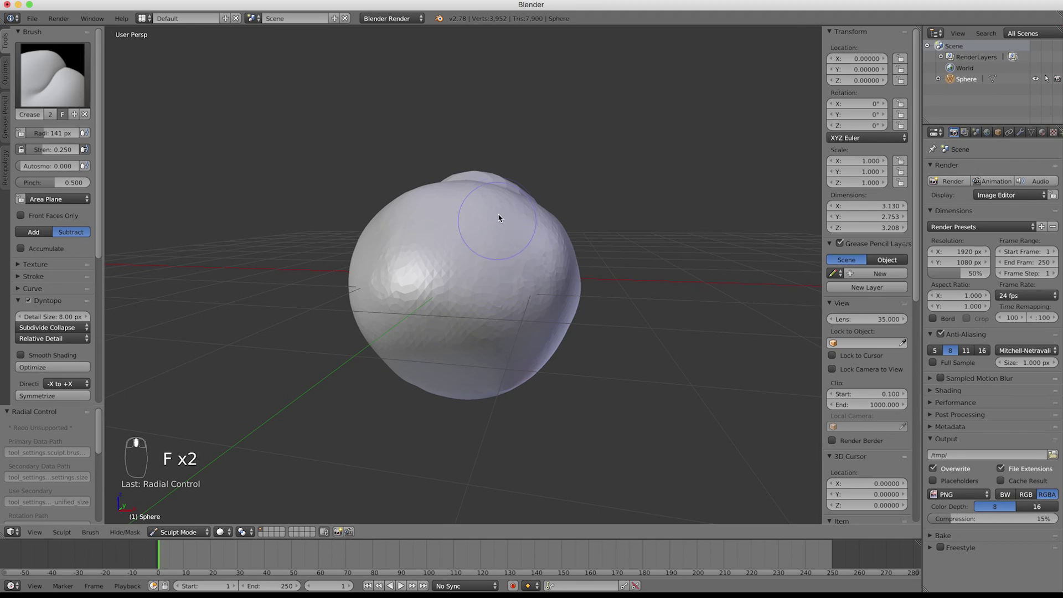
- Carve a slanted crease from the upper front of the form down toward its middle with repeated strokes
mouse_move(509, 203)
mouse_down()
mouse_move(515, 216)
mouse_move(480, 299)
mouse_up()
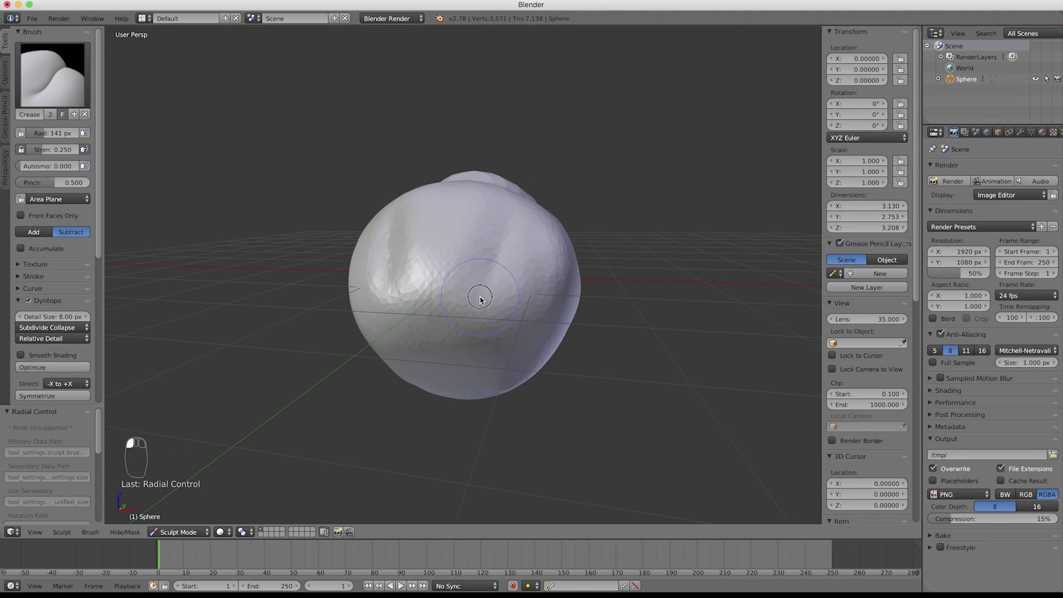
mouse_move(497, 260)
mouse_down()
mouse_move(500, 249)
mouse_move(489, 275)
mouse_up()
drag(522, 201, 477, 296)
mouse_move(476, 295)
middle_down()
mouse_move(487, 289)
mouse_move(451, 287)
mouse_move(487, 287)
middle_up()
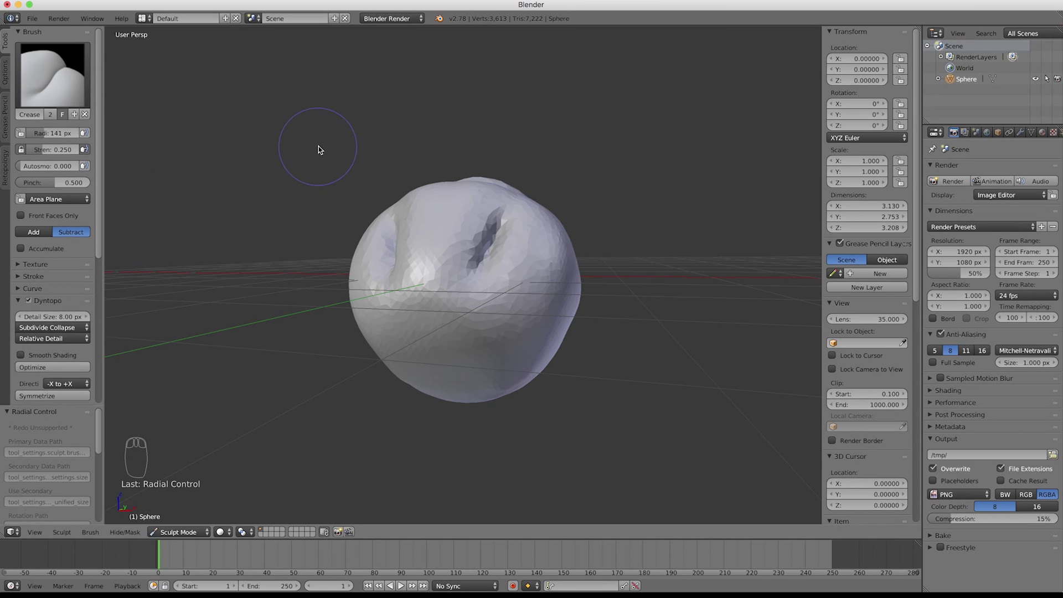
key(f)
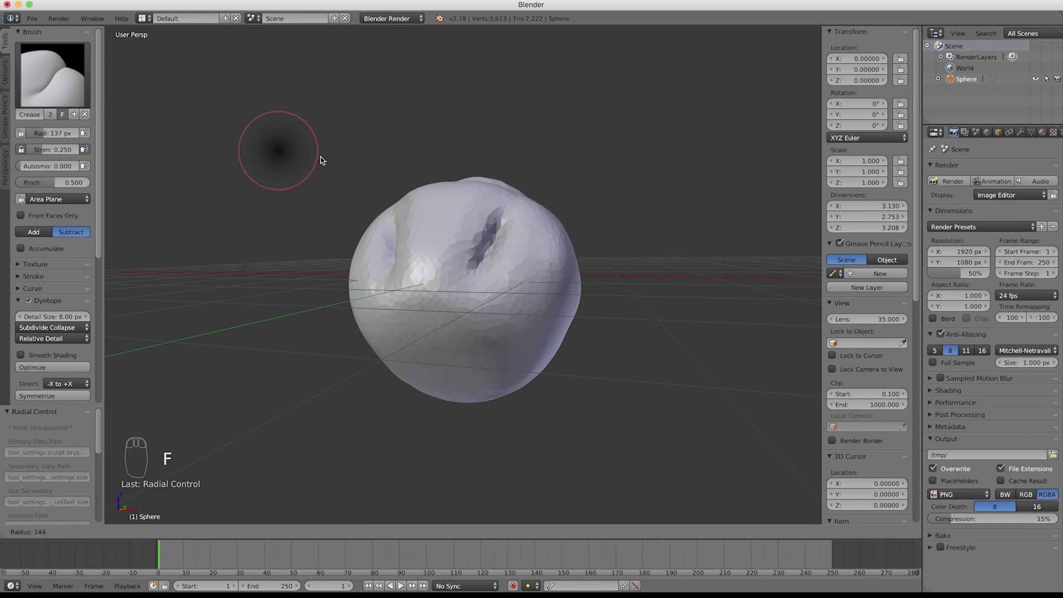
right_click(318, 161)
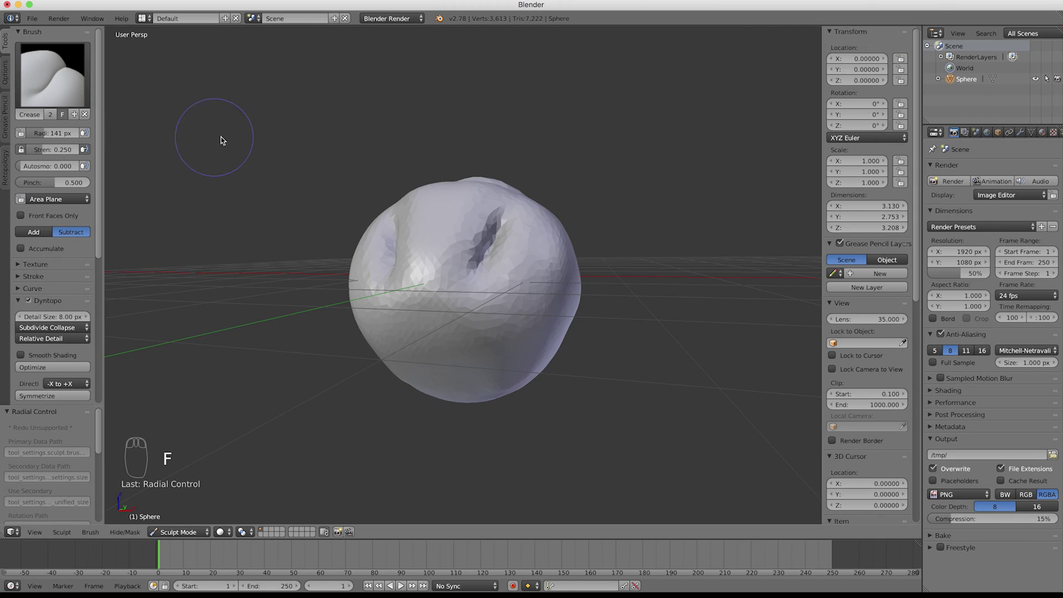
key(f)
right_click(241, 139)
key(shift+f)
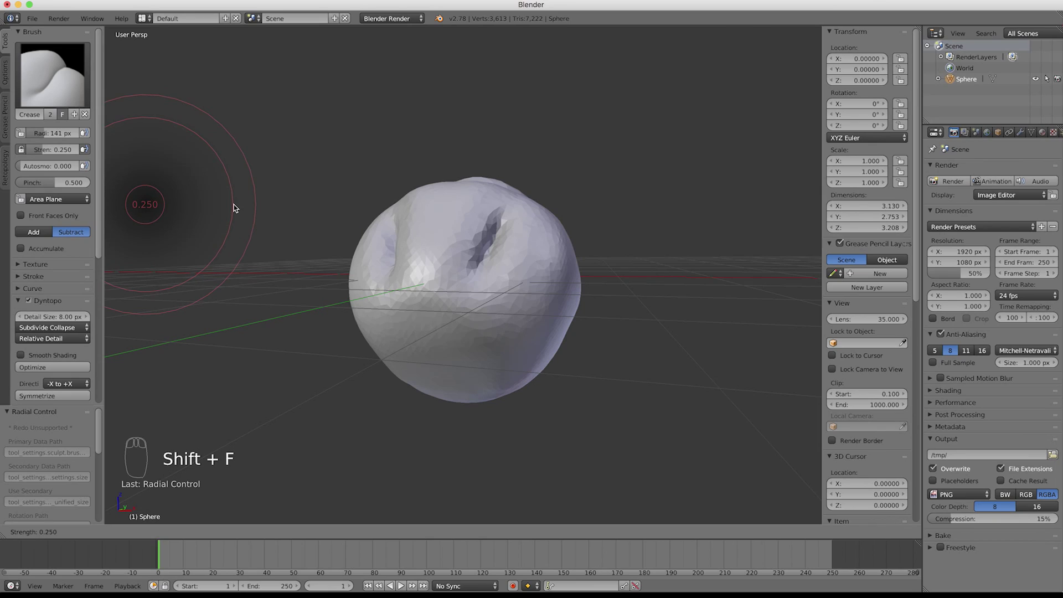
right_click(177, 207)
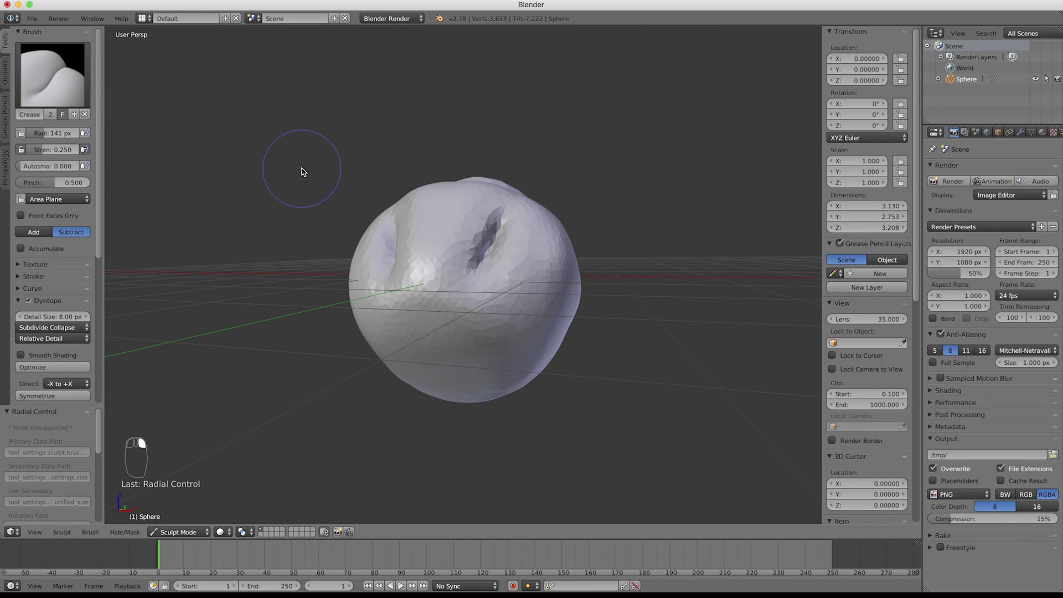
- Set the Crease brush strength to 1.000 and cut deep hollows down the front of the form
key(shift+f)
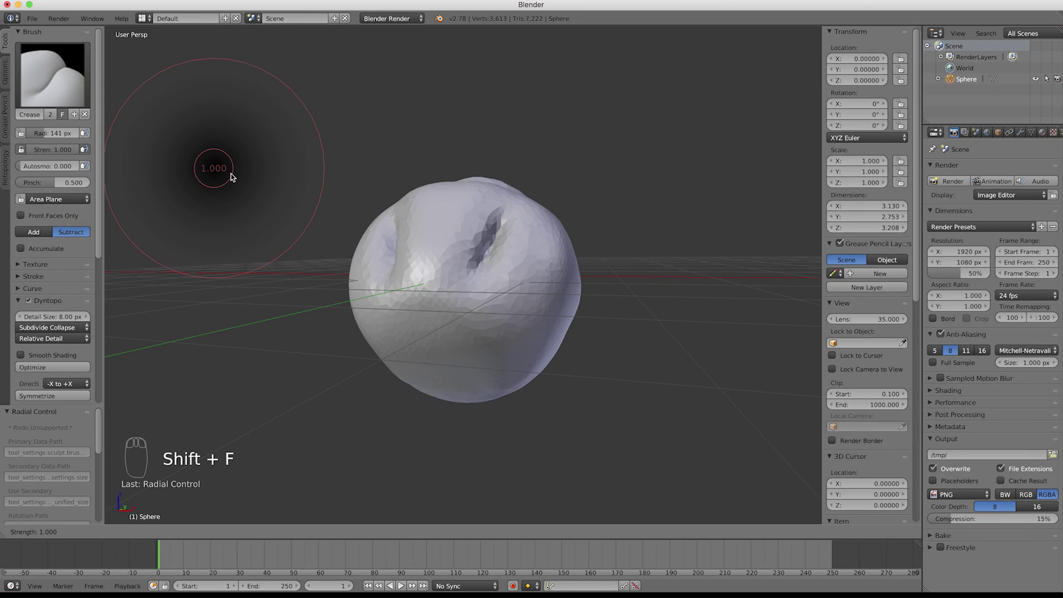
click(231, 176)
mouse_move(493, 266)
mouse_down()
mouse_move(475, 339)
mouse_move(501, 254)
mouse_move(474, 329)
mouse_move(480, 303)
mouse_up()
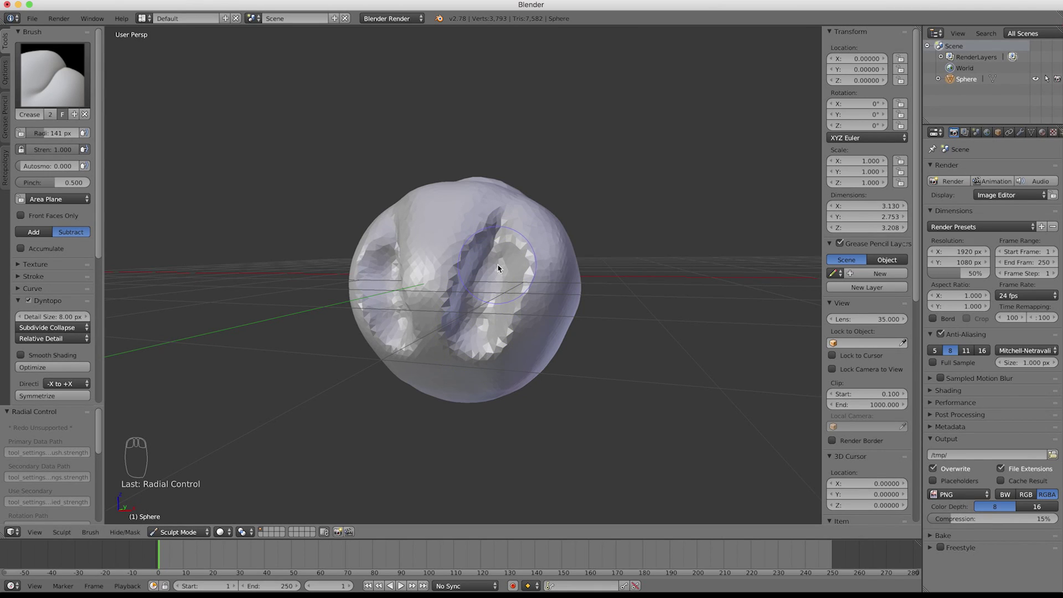
- Lower the Crease brush strength to 0.173 and carve a shallow crease down the side of the form
key(shift+f)
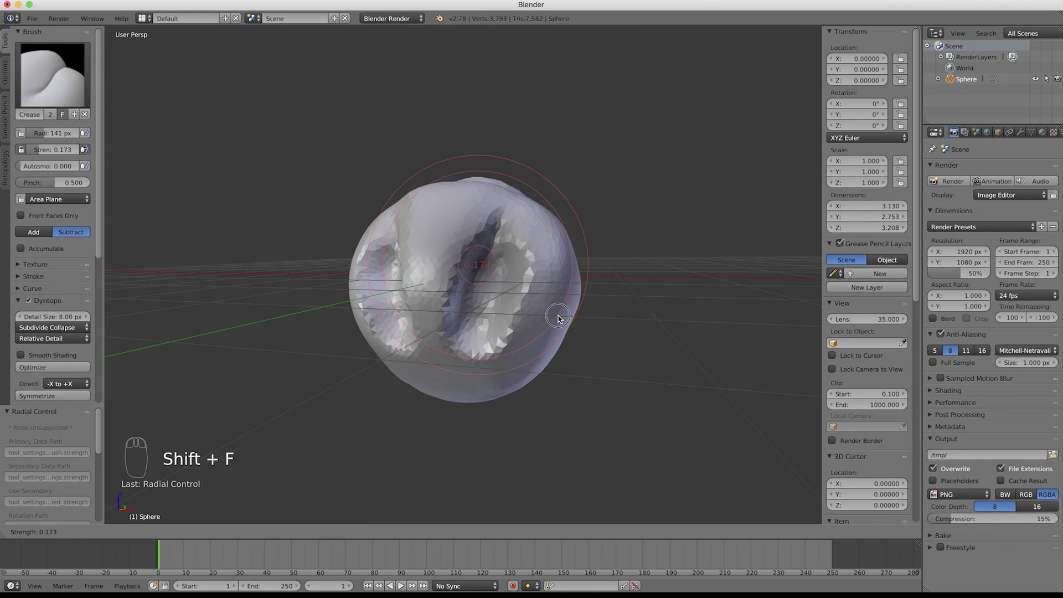
click(558, 319)
mouse_move(553, 295)
middle_down()
mouse_move(522, 296)
mouse_move(473, 244)
middle_up()
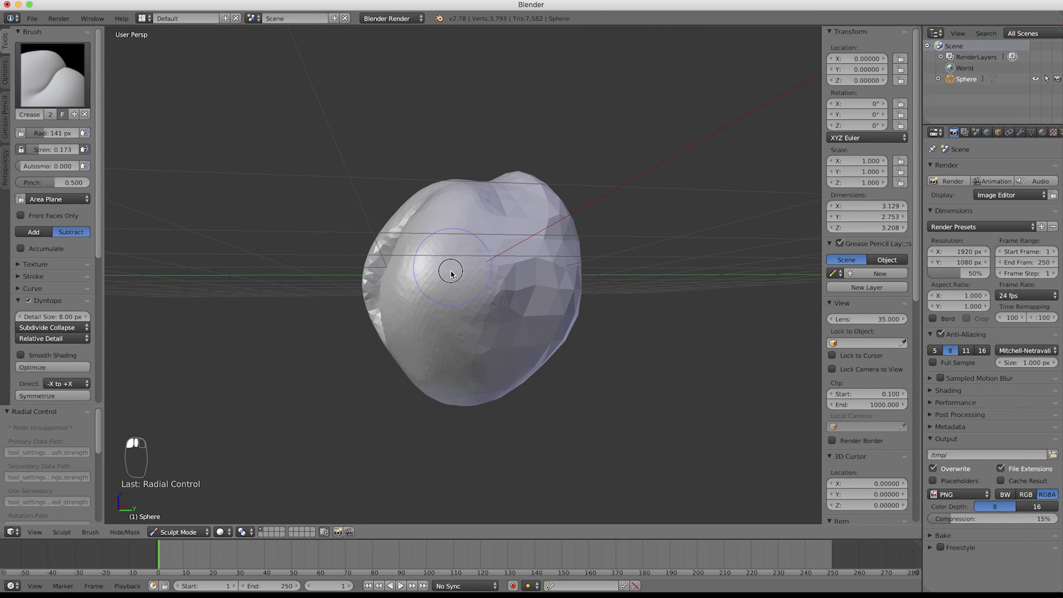
mouse_move(439, 313)
mouse_down()
mouse_move(458, 304)
mouse_move(465, 260)
mouse_move(441, 347)
mouse_up()
mouse_move(441, 347)
middle_down()
mouse_move(473, 328)
mouse_move(491, 340)
mouse_move(456, 300)
mouse_move(507, 300)
mouse_move(462, 289)
middle_up()
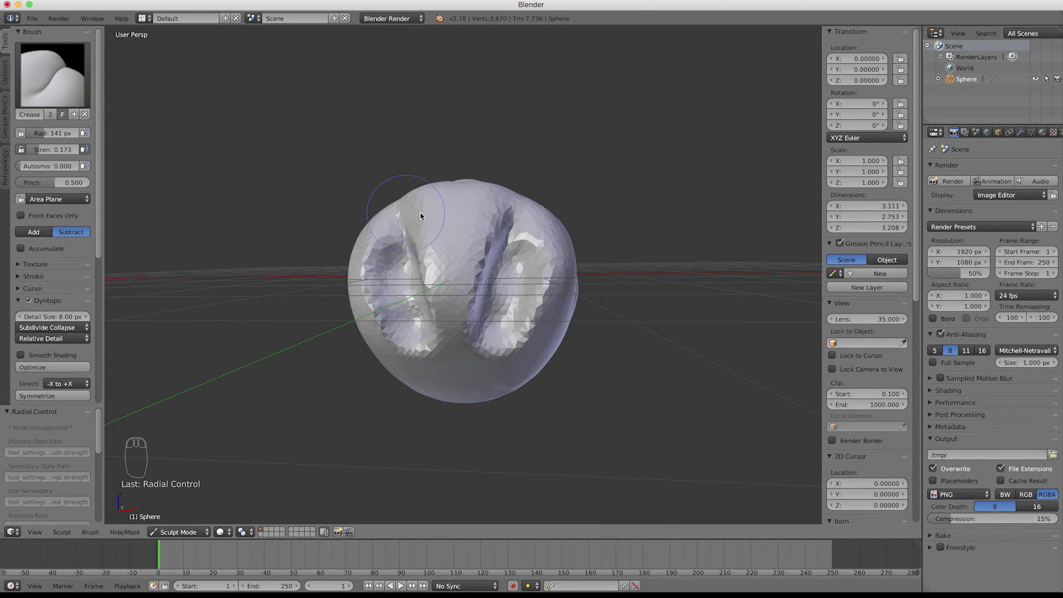
- Set the Crease brush strength to 0.670 and carve a deep vertical groove down the side of the form
middle_drag(413, 257, 426, 257)
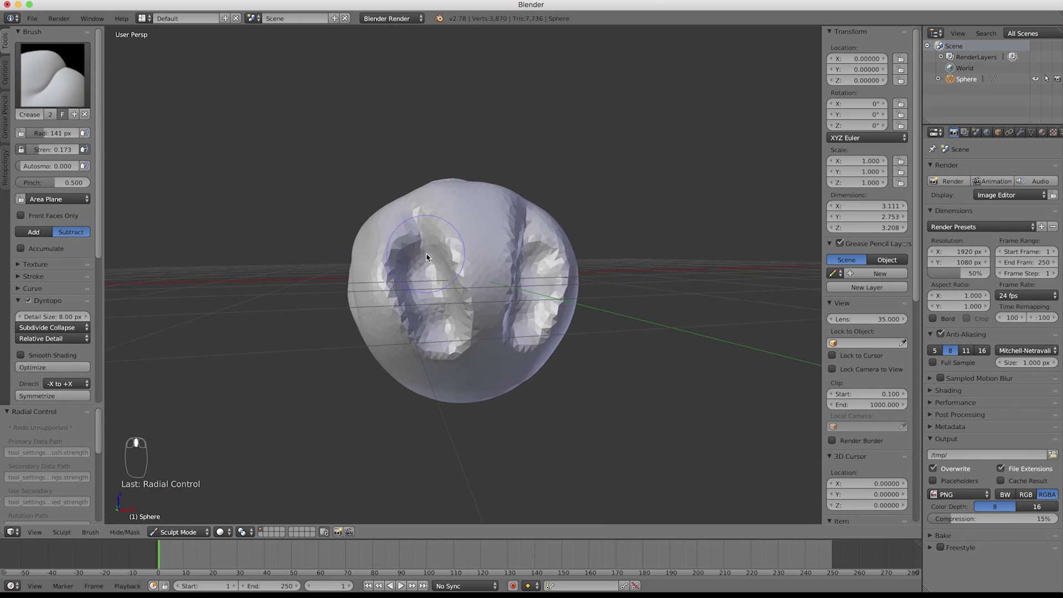
middle_drag(451, 378, 440, 332)
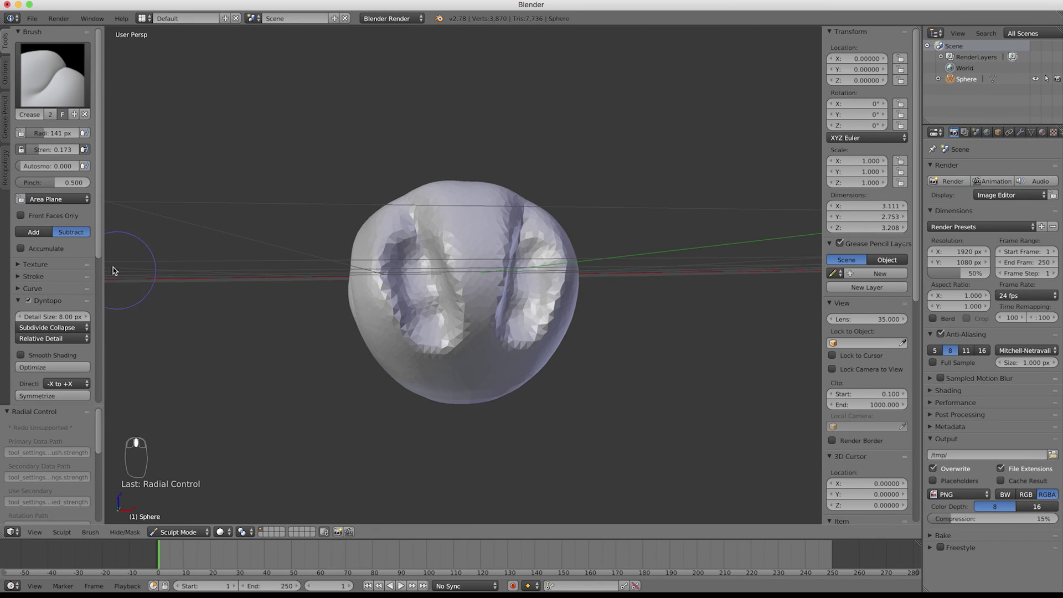
mouse_move(322, 271)
middle_down()
mouse_move(380, 268)
mouse_move(455, 295)
middle_up()
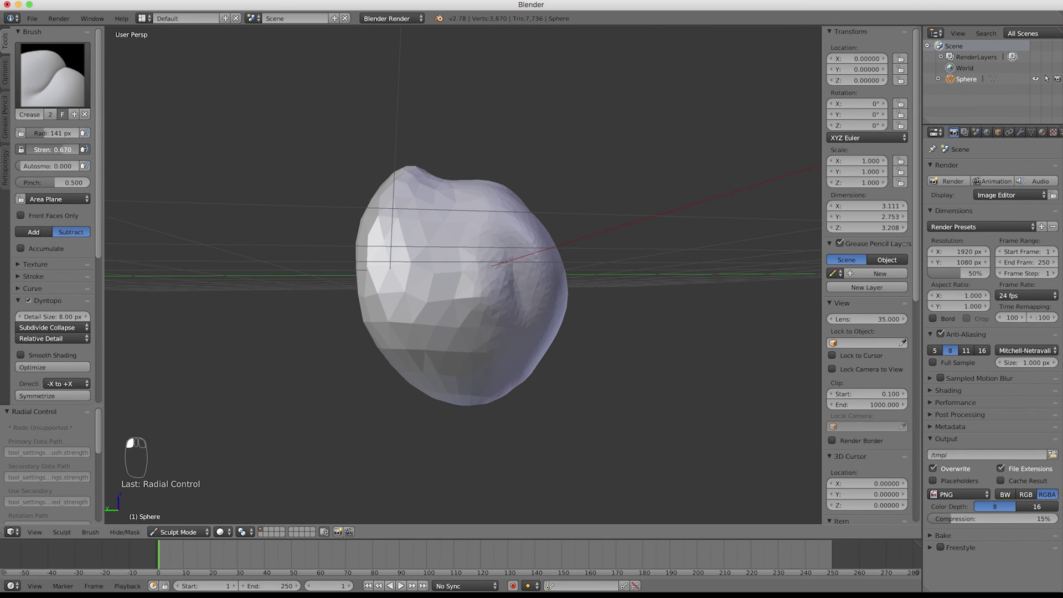
middle_drag(408, 283, 426, 278)
scroll(427, 279, up, 2)
drag(415, 188, 422, 394)
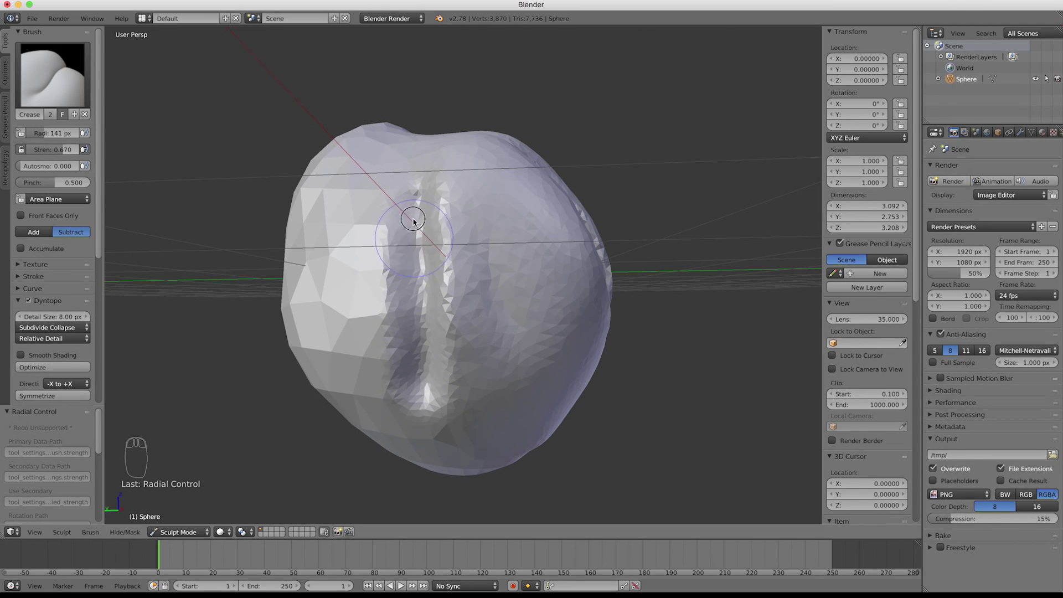
drag(411, 182, 434, 434)
mouse_move(433, 434)
middle_down()
mouse_move(422, 427)
mouse_move(447, 416)
middle_up()
middle_drag(455, 241, 463, 234)
drag(476, 190, 446, 382)
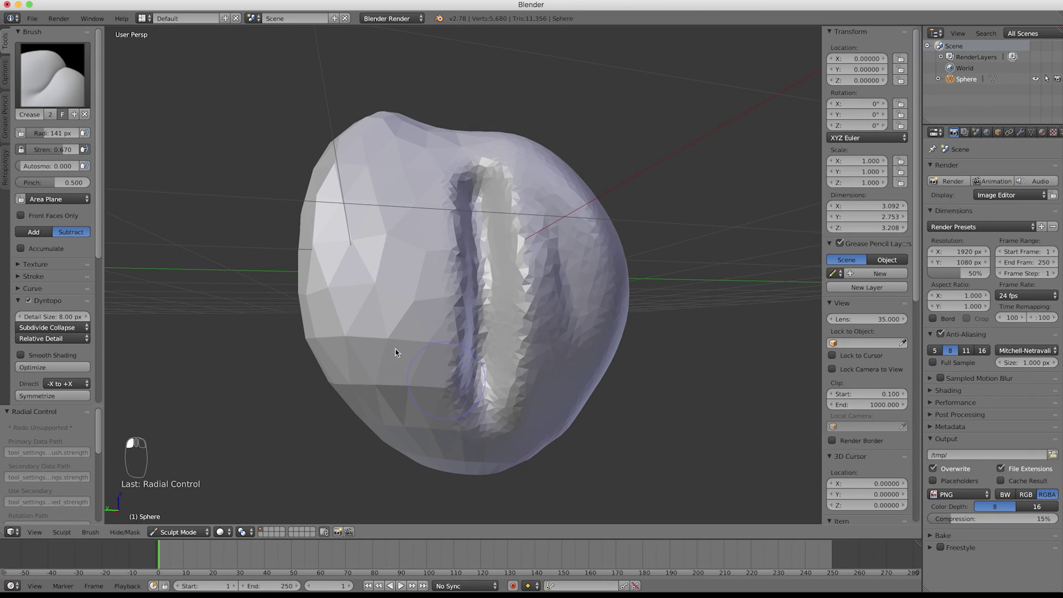
- Switch the Crease brush to Add and build up a vertical ridge behind the side groove
click(34, 232)
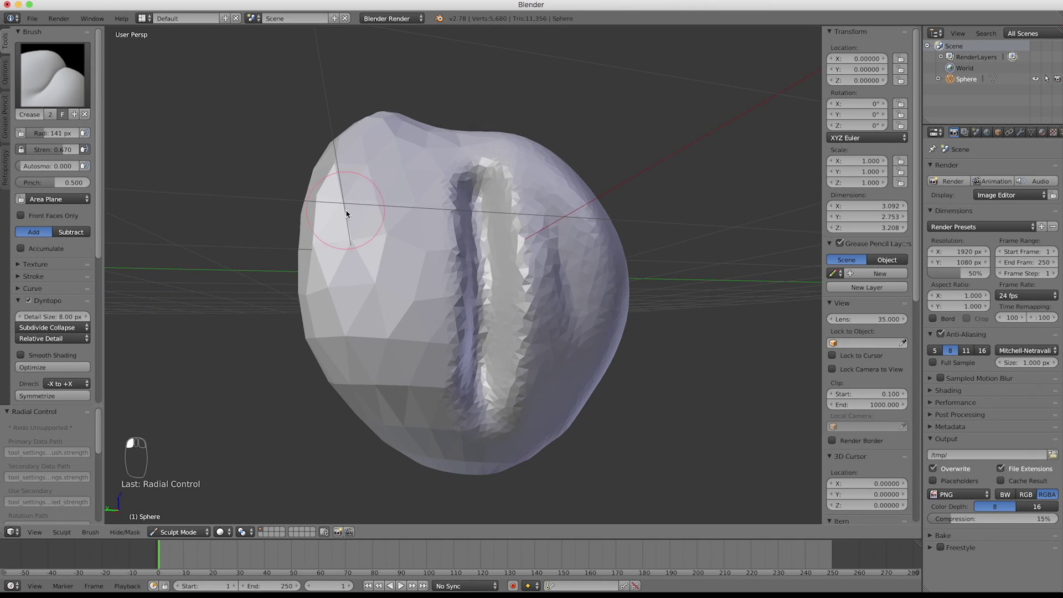
middle_drag(346, 214, 416, 210)
mouse_move(426, 170)
mouse_down()
mouse_move(434, 380)
mouse_move(429, 149)
mouse_move(422, 434)
mouse_up()
mouse_move(422, 434)
middle_down()
mouse_move(413, 360)
mouse_move(409, 398)
mouse_move(436, 243)
middle_up()
drag(434, 206, 441, 422)
mouse_move(441, 422)
middle_down()
mouse_move(469, 395)
mouse_move(449, 236)
middle_up()
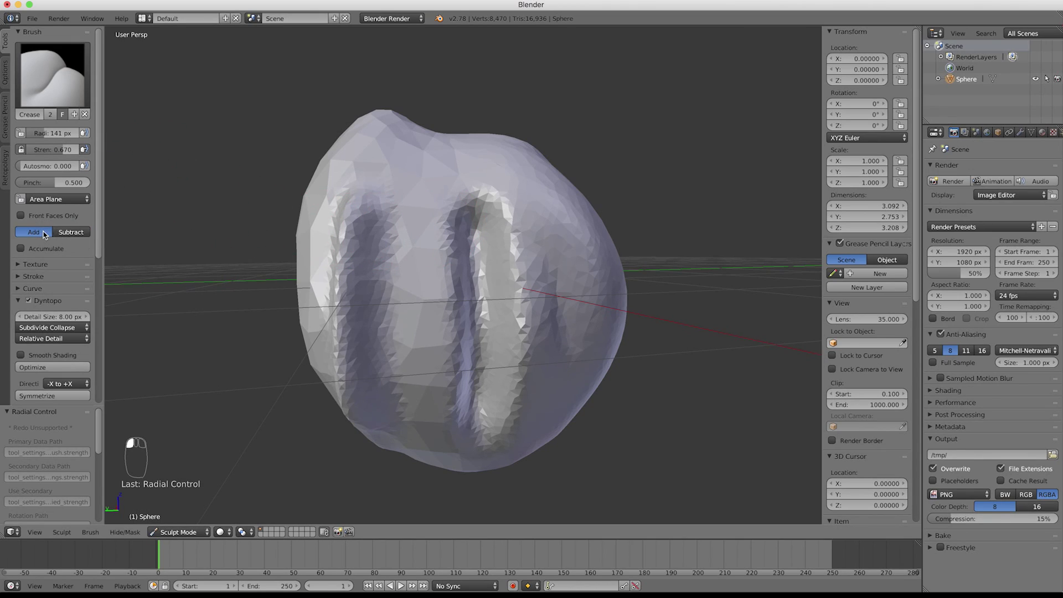
- Switch the Crease brush back to Subtract and stroke vertical creases along the back of the form
click(72, 234)
mouse_move(122, 238)
middle_down()
mouse_move(356, 221)
mouse_move(249, 214)
middle_up()
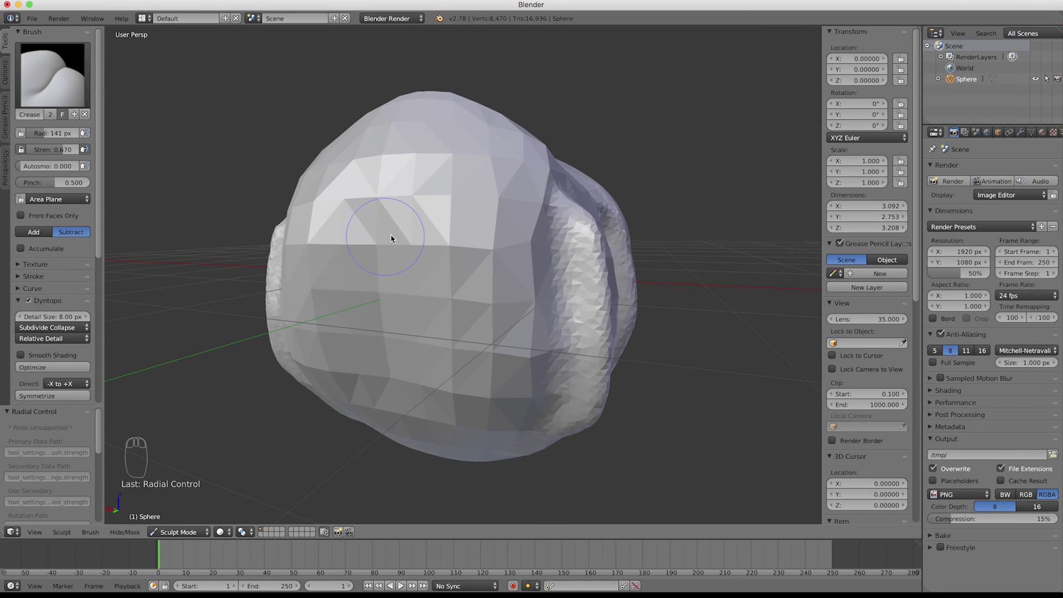
drag(453, 193, 464, 391)
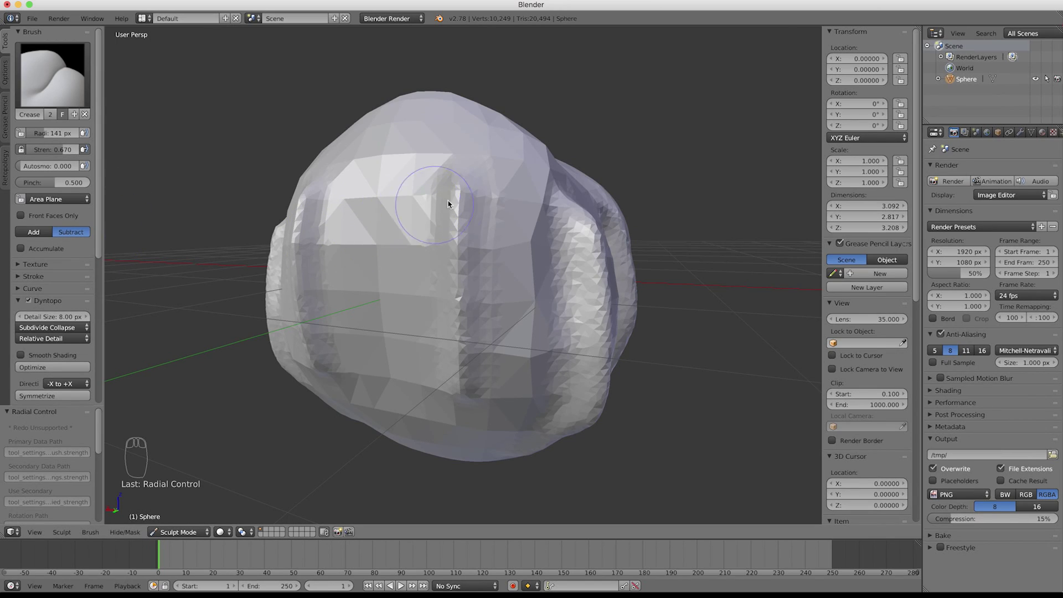
drag(459, 189, 474, 407)
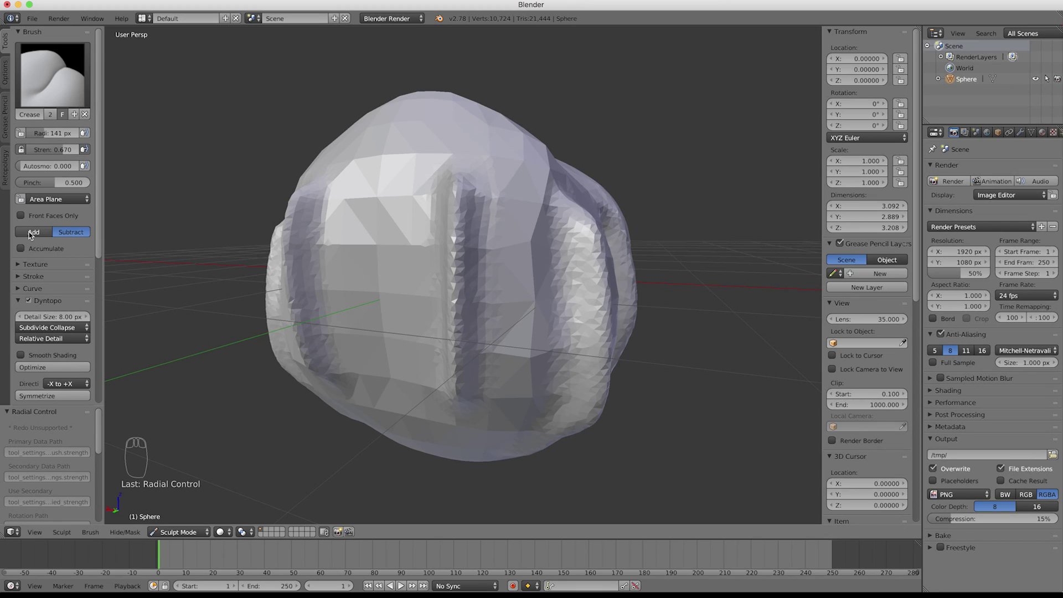
mouse_move(383, 211)
mouse_down()
mouse_move(391, 194)
mouse_move(404, 360)
mouse_move(405, 224)
mouse_move(424, 388)
mouse_up()
drag(390, 204, 412, 407)
middle_drag(412, 407, 453, 340)
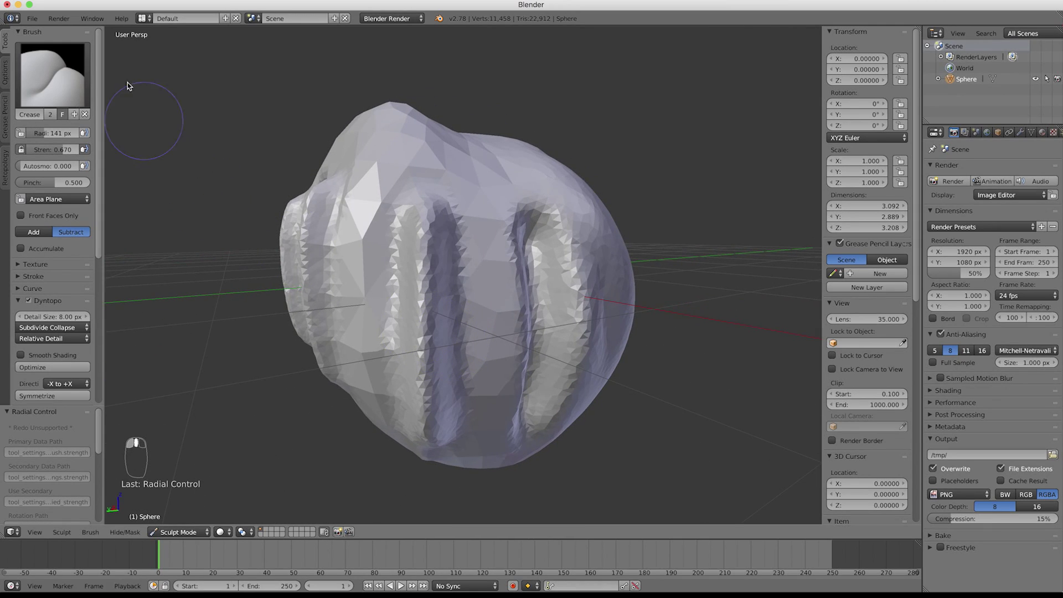
- Choose the Inflate brush and swell the surface around the grooves on the side and front of the form
click(62, 67)
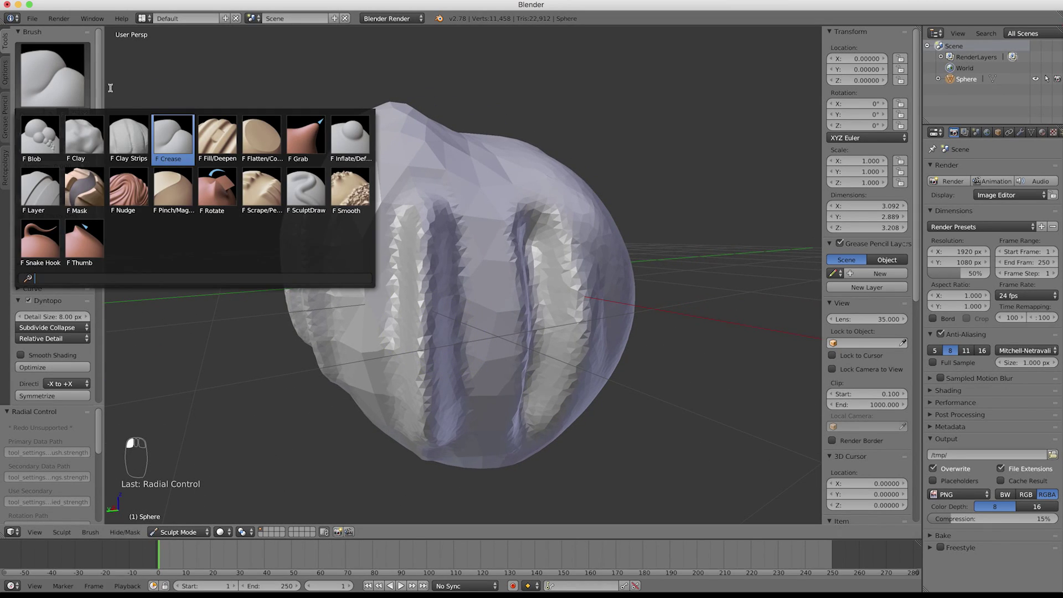
click(350, 138)
mouse_move(422, 209)
middle_down()
mouse_move(356, 244)
mouse_move(380, 251)
middle_up()
mouse_move(418, 278)
mouse_down()
mouse_move(423, 234)
mouse_move(408, 266)
mouse_move(426, 285)
mouse_move(393, 256)
mouse_move(409, 377)
mouse_up()
middle_drag(419, 392, 422, 365)
mouse_move(317, 300)
mouse_down()
mouse_move(391, 297)
mouse_move(408, 321)
mouse_move(451, 321)
mouse_move(373, 285)
mouse_move(421, 310)
mouse_up()
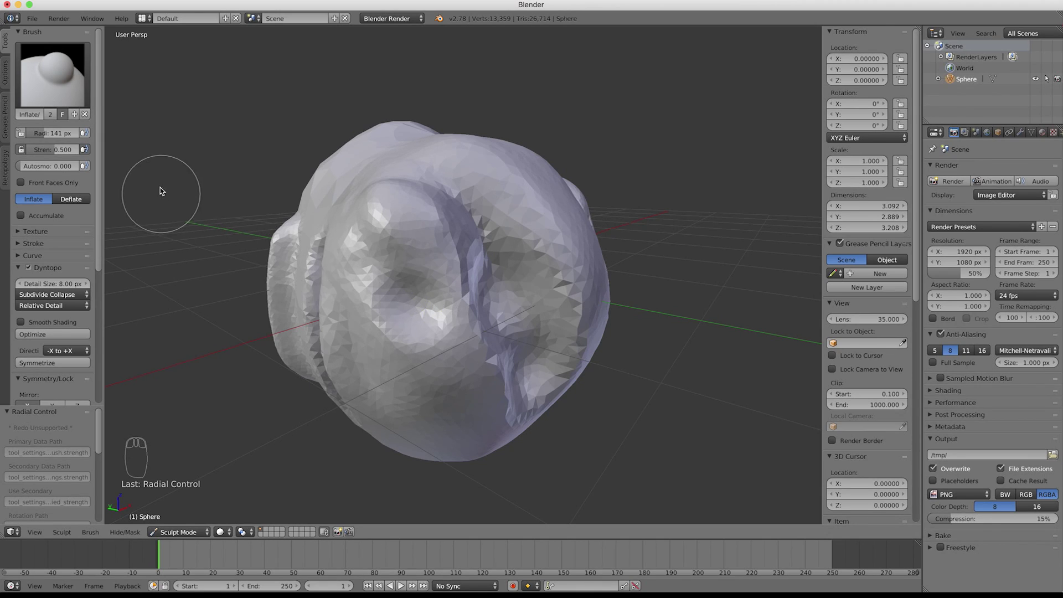
- Choose the Mask brush and paint a mask over the upper front area between the two hollows
click(60, 86)
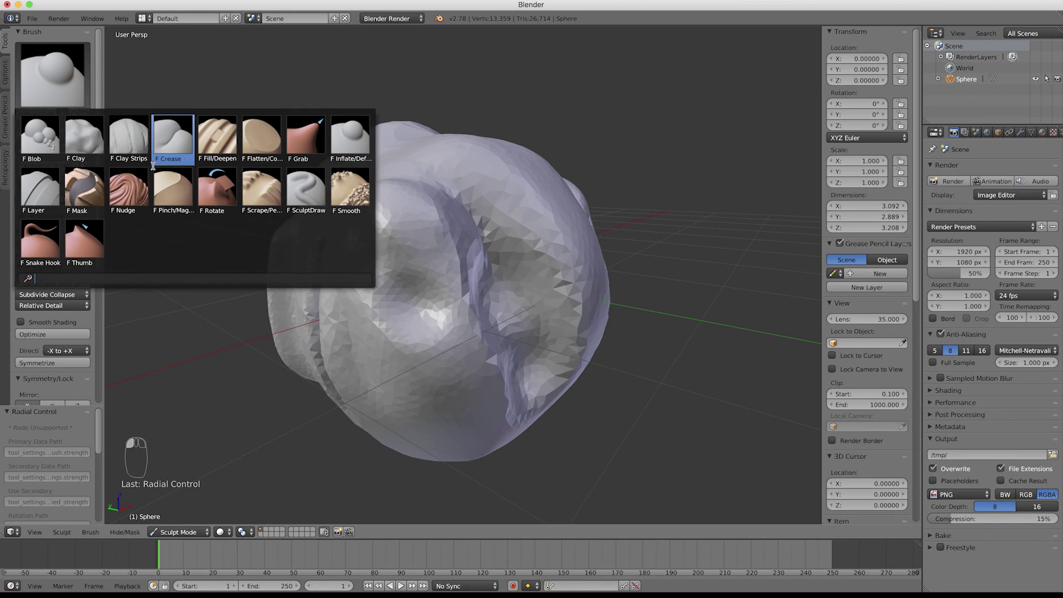
click(84, 191)
mouse_move(310, 232)
middle_down()
mouse_move(417, 258)
mouse_move(437, 211)
middle_up()
mouse_move(534, 204)
mouse_down()
mouse_move(521, 233)
mouse_move(543, 219)
mouse_move(525, 202)
mouse_move(529, 247)
mouse_move(539, 177)
mouse_move(532, 265)
mouse_move(481, 315)
mouse_move(503, 284)
mouse_move(474, 227)
mouse_move(491, 211)
mouse_move(462, 218)
mouse_move(473, 202)
mouse_up()
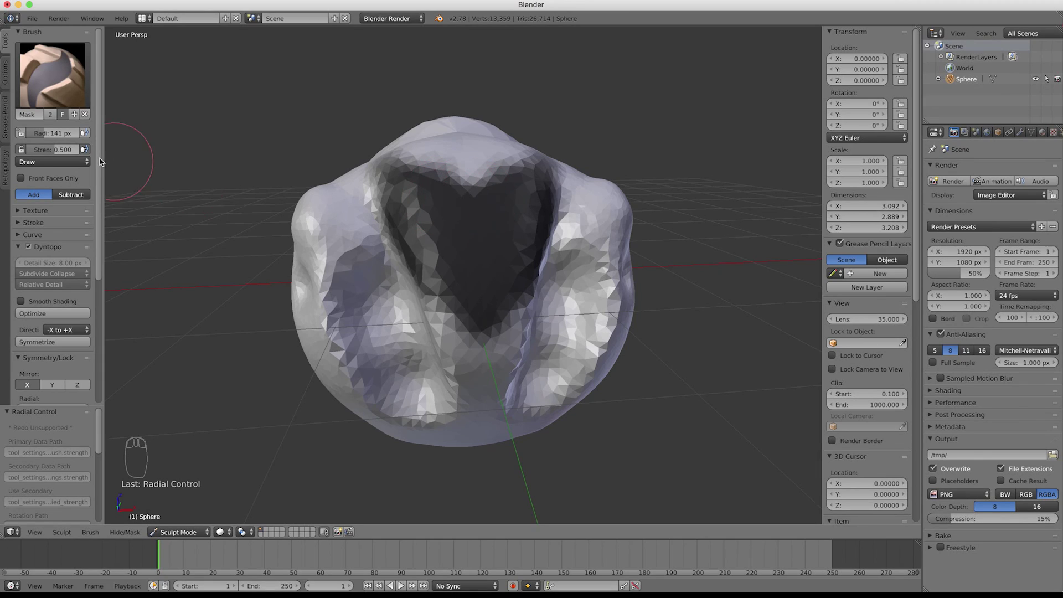
- Choose the Grab brush with a 236 px radius and optimize the Dyntopo mesh
click(53, 75)
click(301, 145)
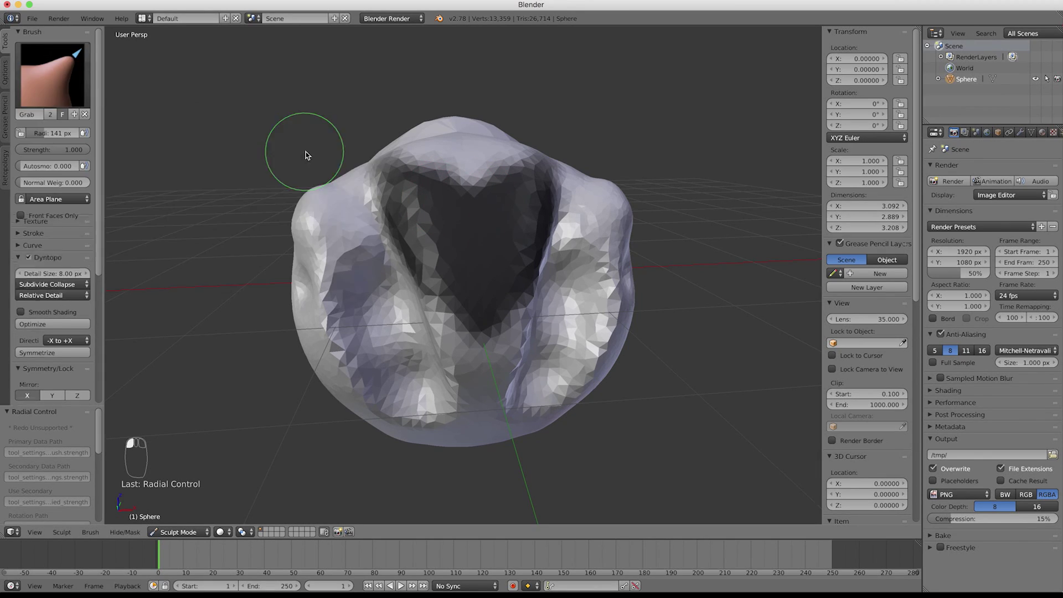
middle_drag(493, 197, 524, 232)
key(f)
click(526, 230)
scroll(524, 231, down, 2)
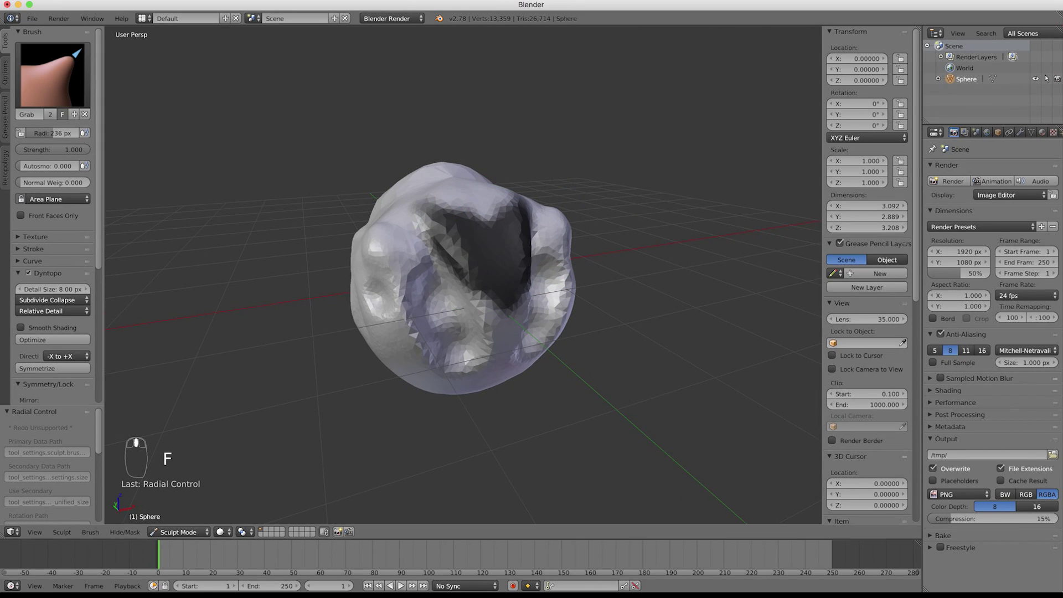
mouse_move(474, 299)
middle_down()
mouse_move(440, 301)
mouse_move(493, 304)
mouse_move(470, 299)
mouse_move(484, 282)
mouse_move(507, 284)
mouse_move(494, 278)
middle_up()
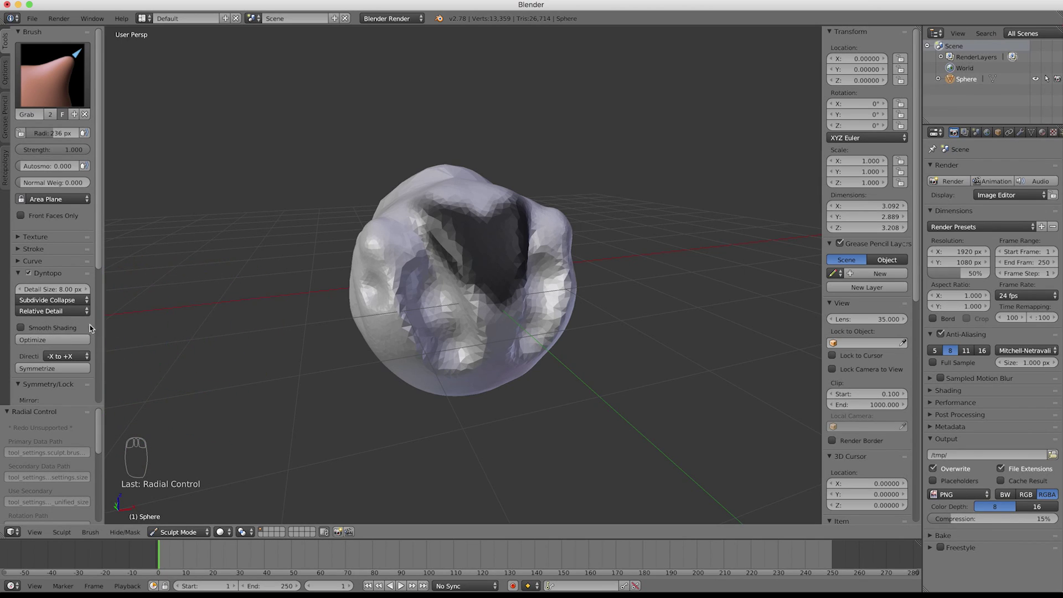
click(38, 340)
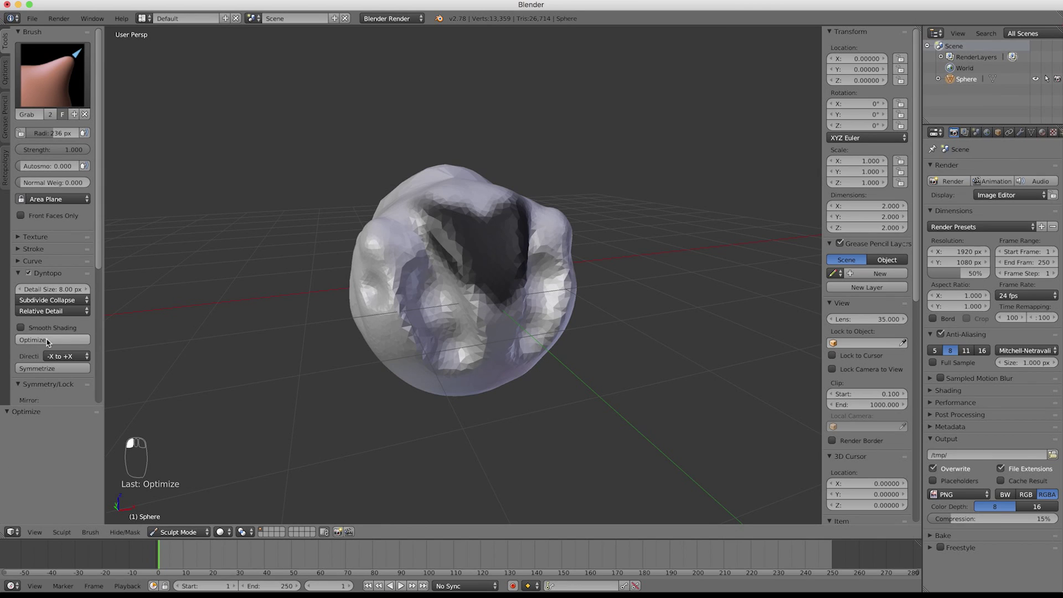
- Pull the surface around the masked front area with the Grab brush and clear the mask
middle_drag(323, 332, 457, 272)
mouse_move(460, 239)
mouse_down()
mouse_move(468, 219)
mouse_move(489, 213)
mouse_move(528, 231)
mouse_move(487, 221)
mouse_up()
mouse_move(487, 220)
middle_down()
mouse_move(483, 288)
mouse_move(474, 244)
middle_up()
mouse_move(471, 277)
mouse_down()
mouse_move(417, 264)
mouse_move(433, 259)
mouse_up()
middle_drag(433, 259, 439, 244)
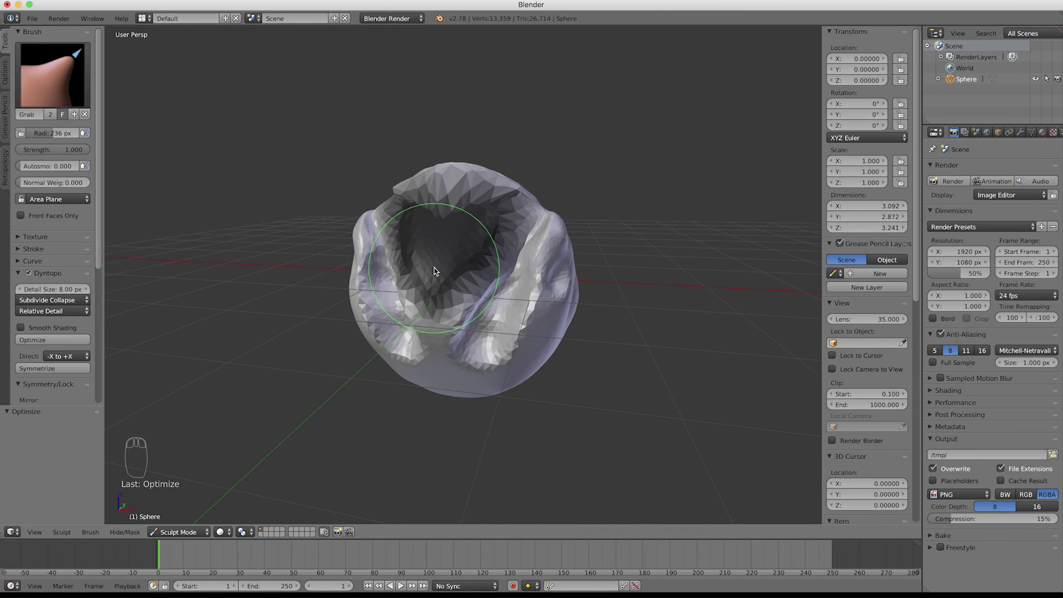
key(alt+m)
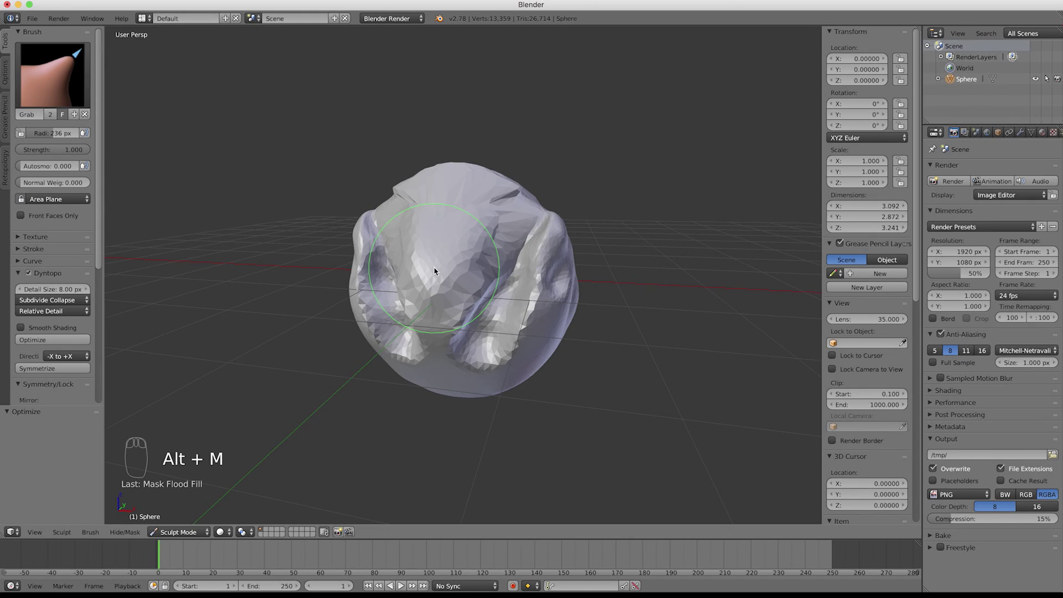
- Undo the mask clearing and invert the restored mask on the form
key(ctrl+z)
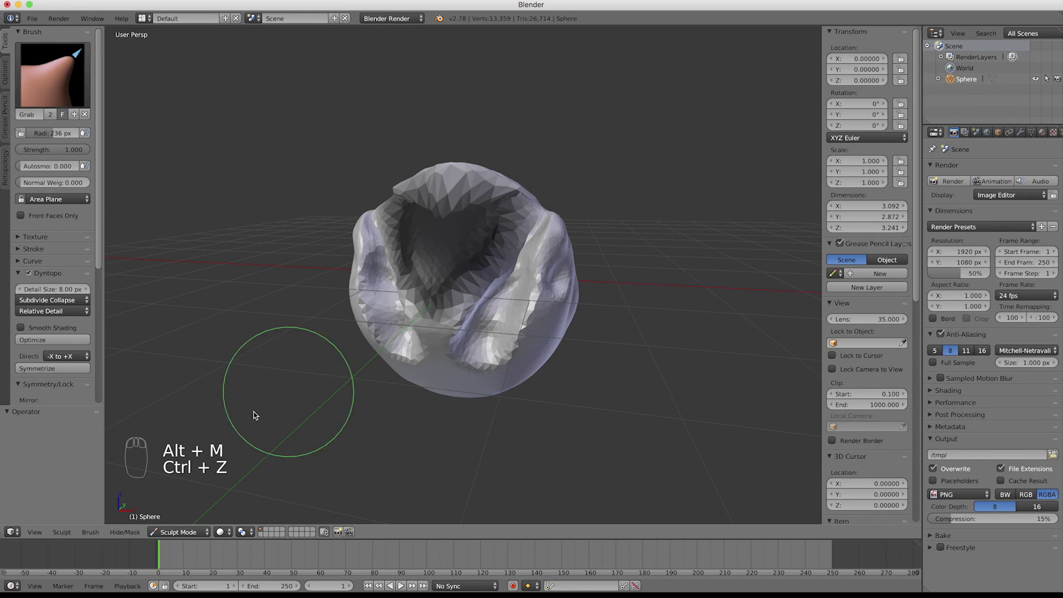
click(133, 534)
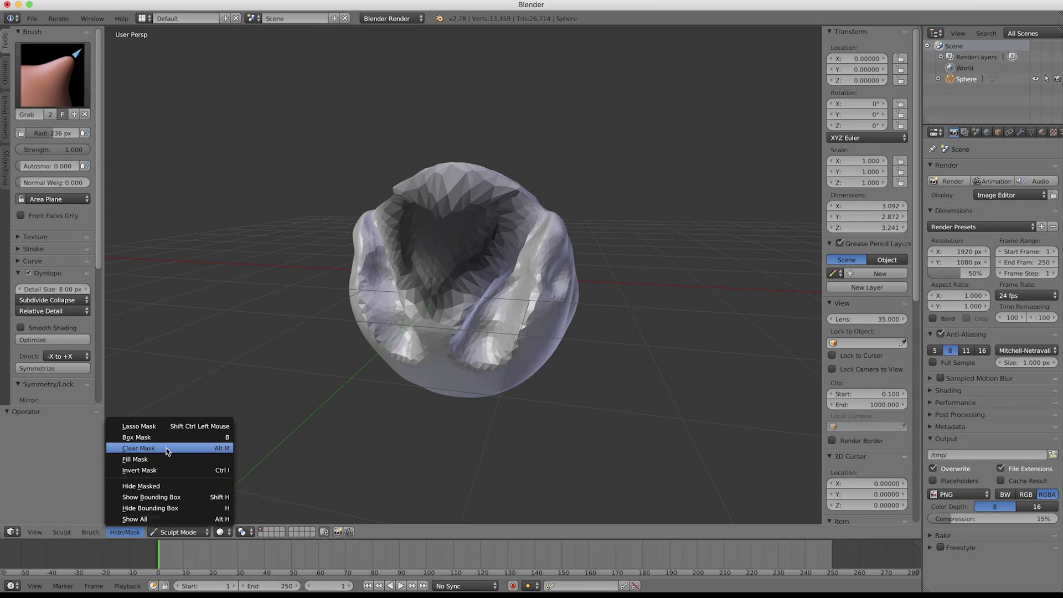
click(216, 449)
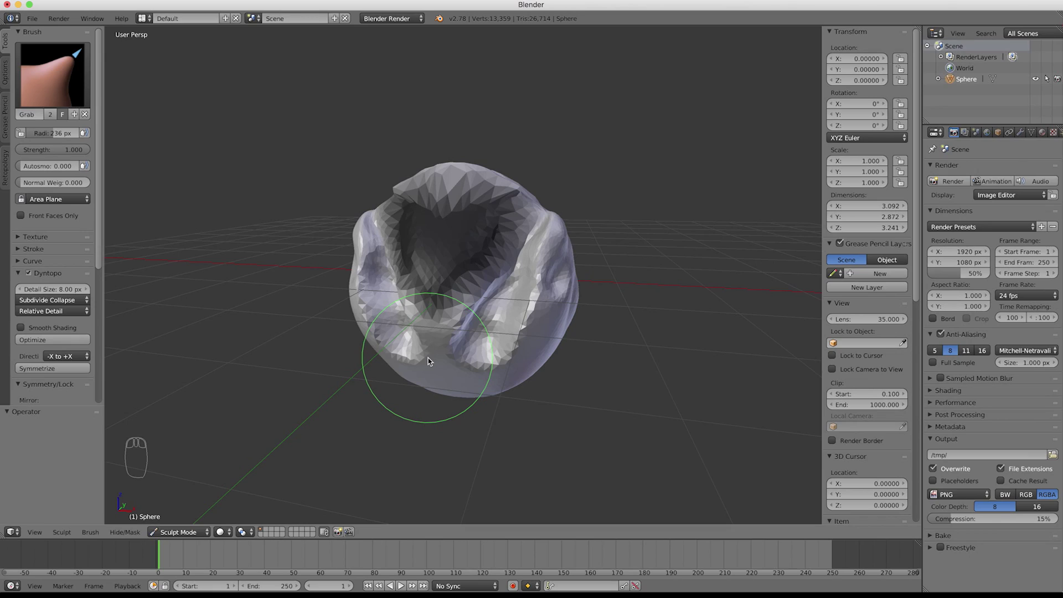
key(ctrl+i)
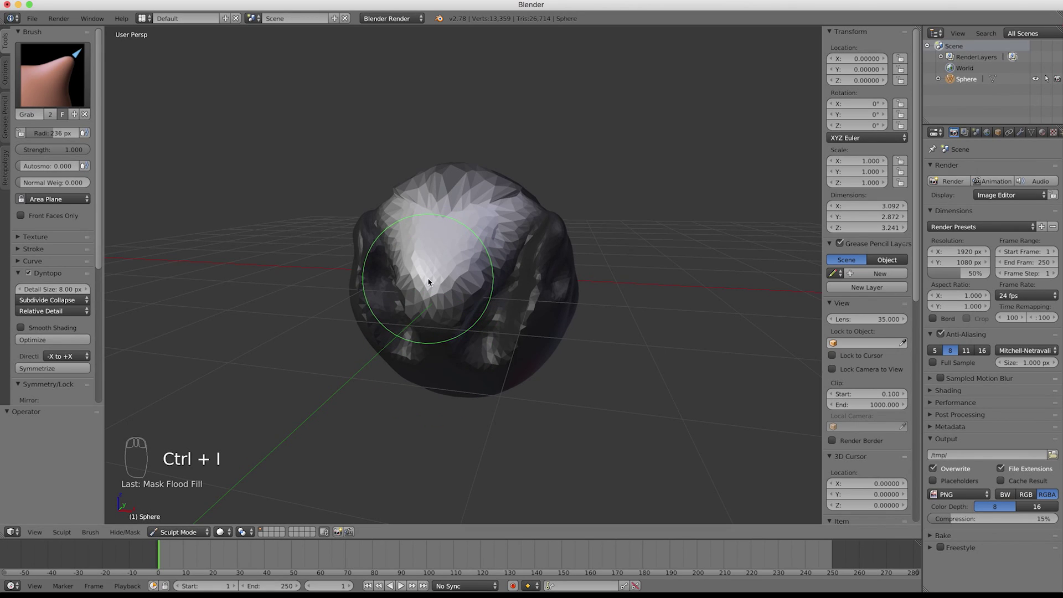
middle_drag(428, 283, 450, 286)
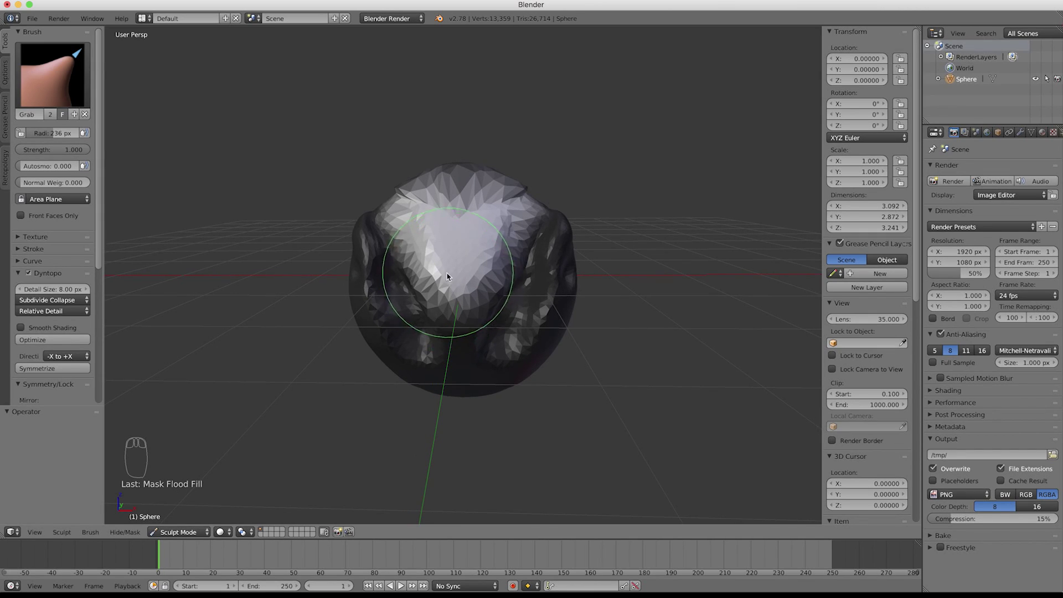
- Clear the inverted mask and lasso a new mask over the upper front area of the form
click(125, 532)
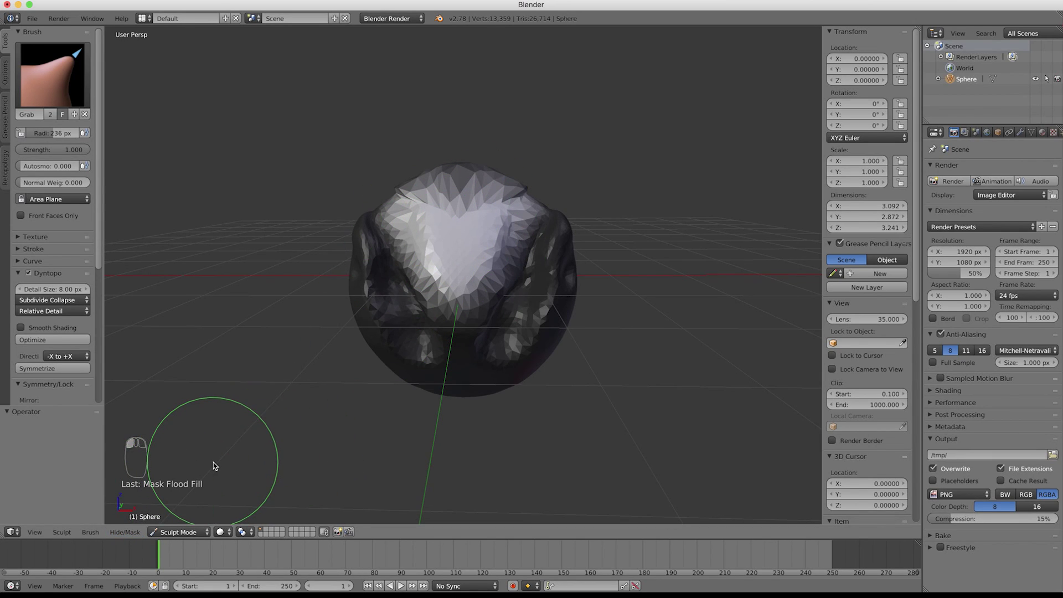
key(alt+m)
click(125, 532)
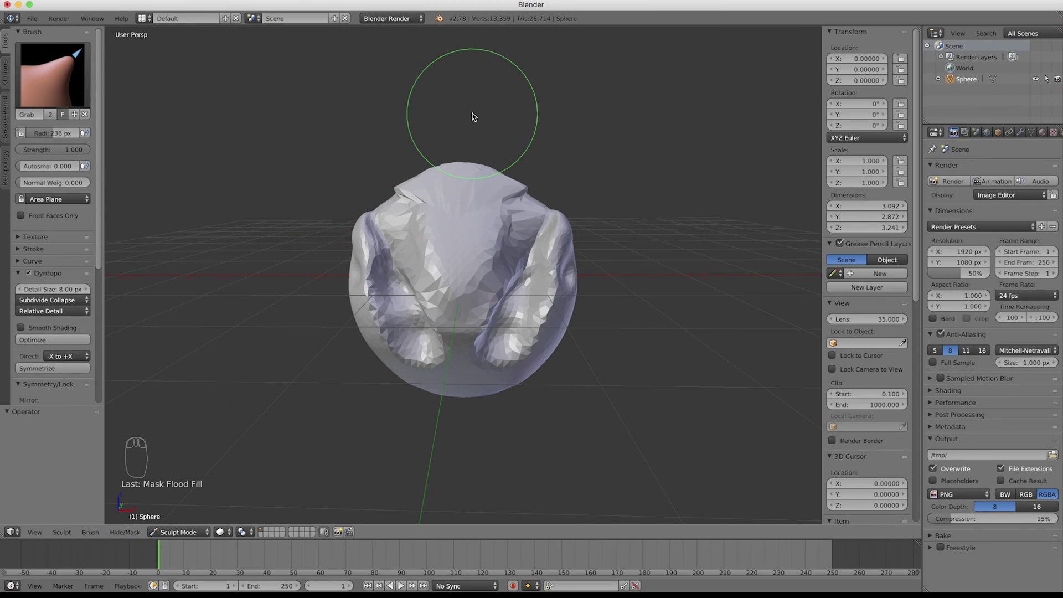
mouse_move(424, 145)
mouse_down()
mouse_move(413, 148)
mouse_move(387, 238)
mouse_move(423, 344)
mouse_move(451, 355)
mouse_move(518, 343)
mouse_move(544, 182)
mouse_up()
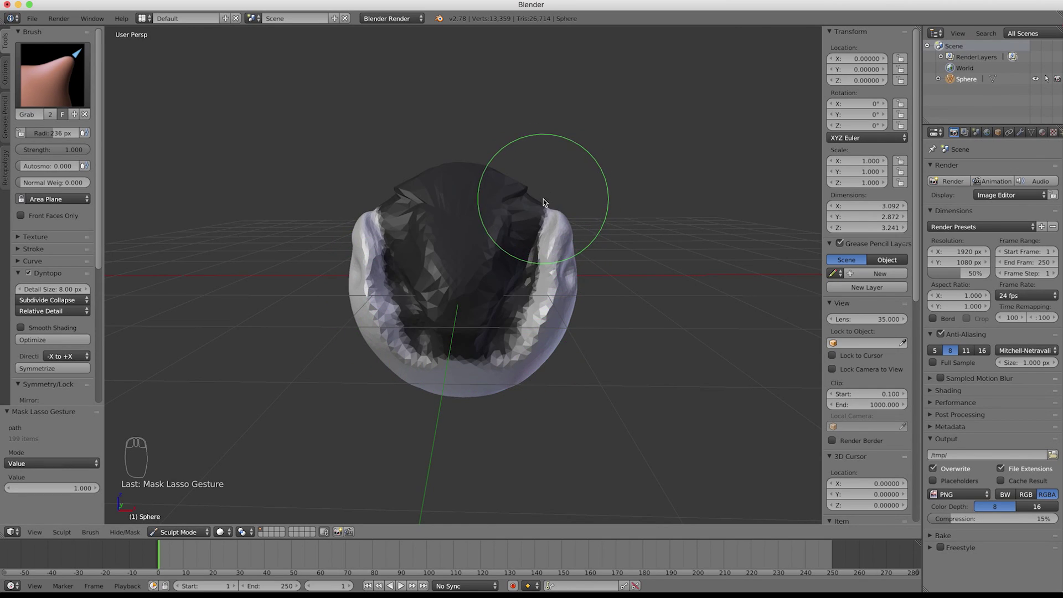
mouse_move(546, 211)
middle_down()
mouse_move(508, 244)
mouse_move(450, 232)
mouse_move(434, 204)
mouse_move(521, 214)
mouse_move(508, 210)
mouse_move(510, 249)
mouse_move(470, 290)
middle_up()
- Clear the lasso mask and hide the upper half of the form with a bounding box
key(alt+m)
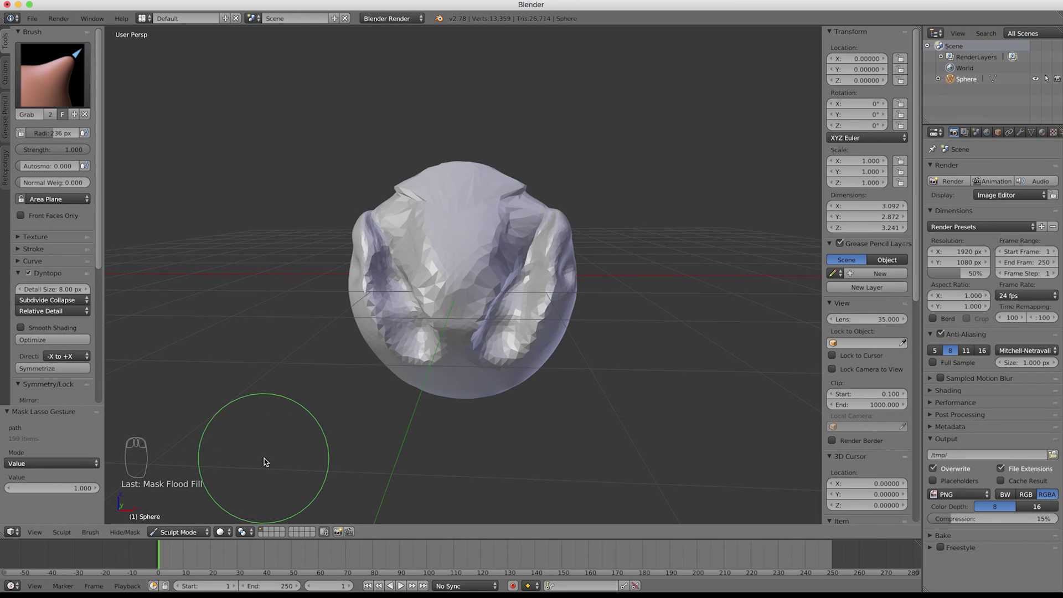
middle_drag(334, 227, 342, 227)
key(h)
drag(285, 93, 634, 294)
mouse_move(631, 308)
middle_down()
mouse_move(517, 329)
mouse_move(513, 350)
mouse_move(619, 309)
middle_up()
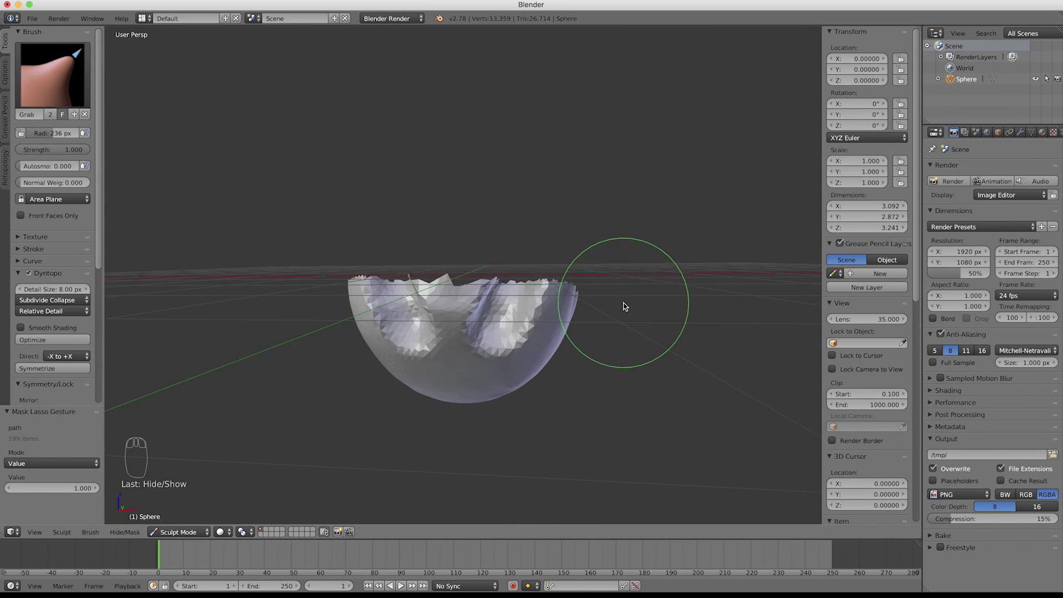
- Pull the front rim of the visible lower half outward into a protruding lip with the Grab brush
drag(412, 302, 386, 302)
drag(468, 302, 471, 276)
middle_drag(485, 307, 429, 319)
drag(367, 283, 336, 284)
mouse_move(363, 282)
middle_down()
mouse_move(387, 265)
mouse_move(356, 314)
mouse_move(366, 297)
middle_up()
drag(368, 294, 339, 304)
middle_drag(326, 314, 368, 305)
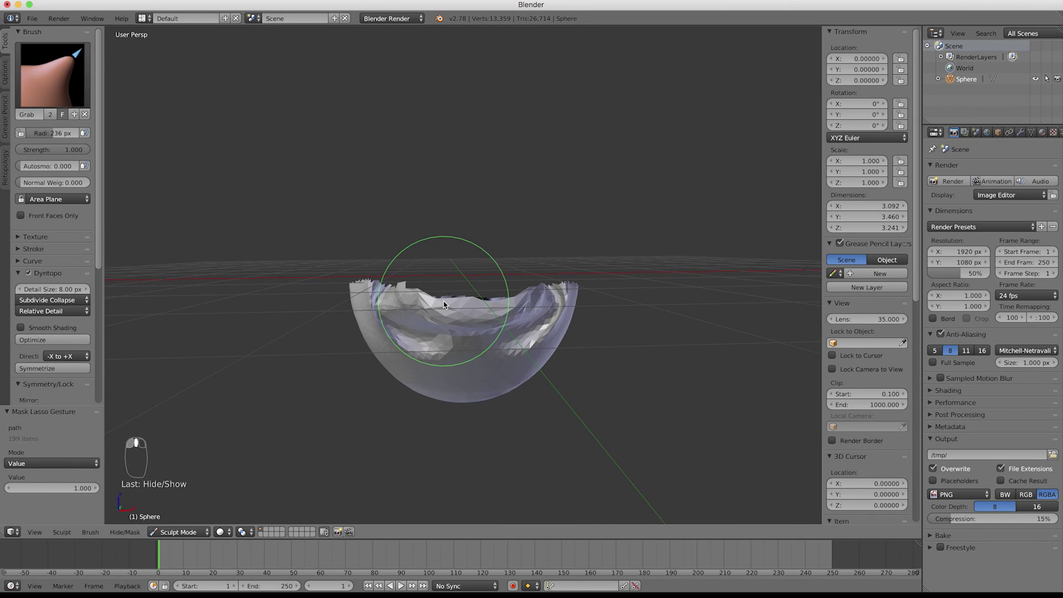
- Show all hidden geometry and check how the pulled lip meets the upper half
key(alt+h)
mouse_move(444, 299)
middle_down()
mouse_move(426, 313)
mouse_move(450, 331)
mouse_move(512, 301)
mouse_move(459, 300)
mouse_move(471, 317)
middle_up()
scroll(512, 269, up, 2)
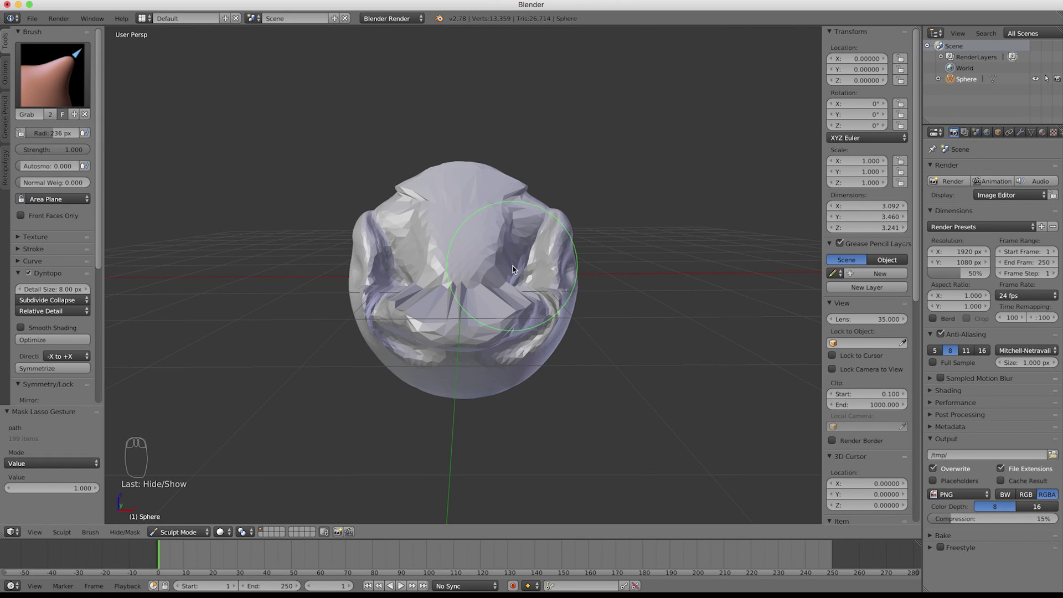
middle_drag(517, 271, 516, 267)
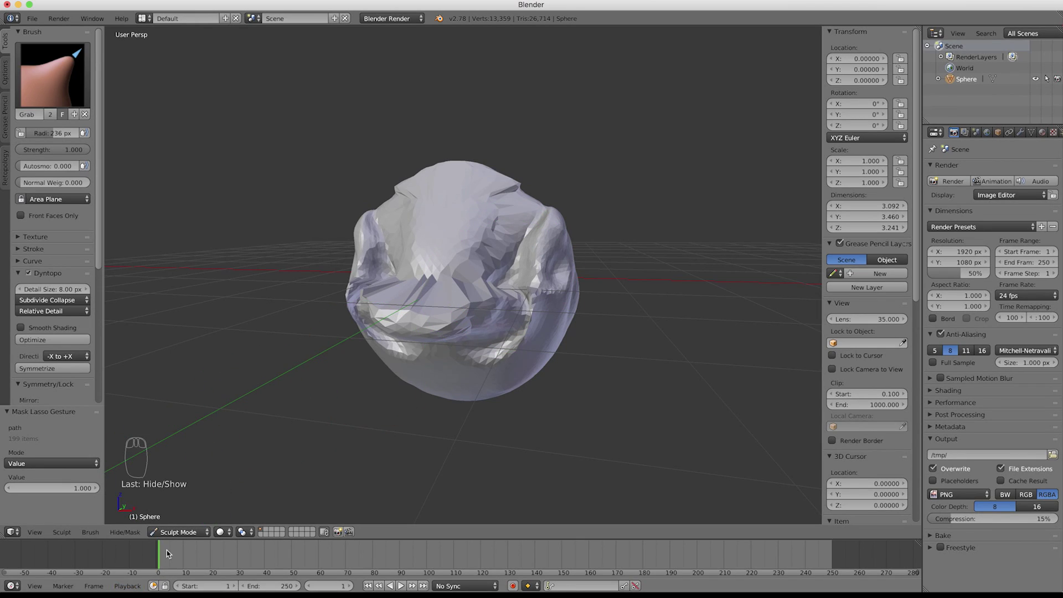
- Choose the Pinch/Magnify brush and work the protruding front lip in Pinch mode and in Magnify mode
click(36, 86)
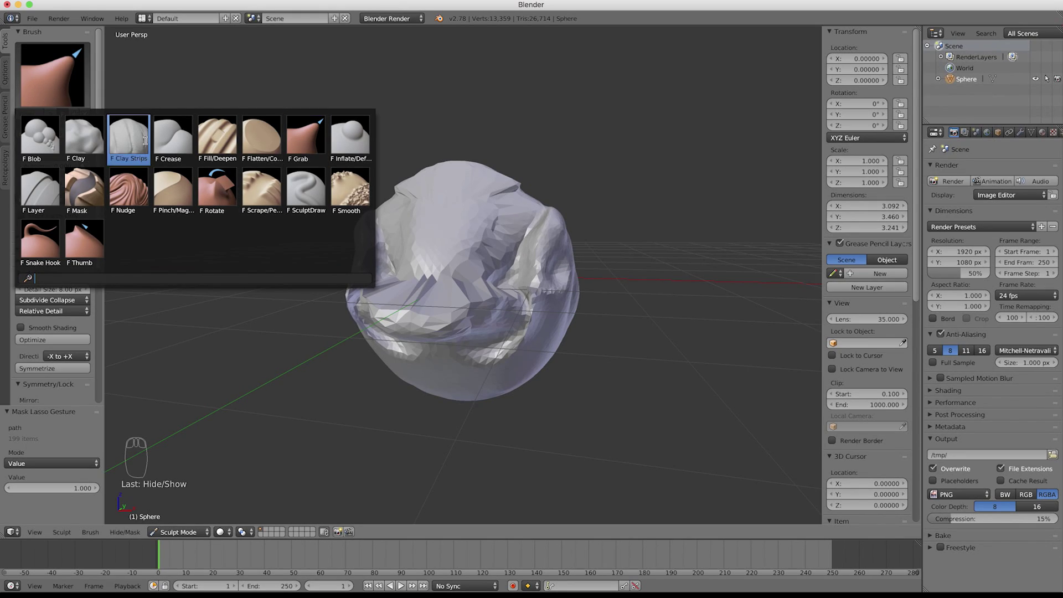
click(162, 185)
mouse_move(233, 228)
mouse_down()
mouse_move(304, 275)
mouse_move(279, 268)
mouse_up()
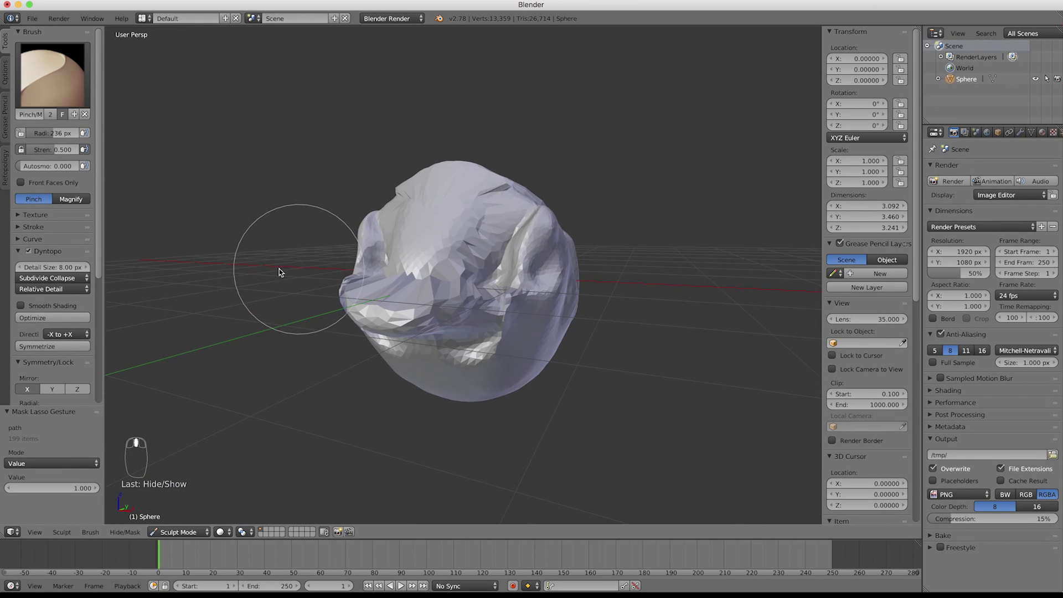
mouse_move(433, 301)
mouse_down()
mouse_move(449, 304)
mouse_move(414, 340)
mouse_move(404, 287)
mouse_move(372, 310)
mouse_move(432, 325)
mouse_move(420, 338)
mouse_move(403, 304)
mouse_move(375, 297)
mouse_move(400, 308)
mouse_move(390, 318)
mouse_move(408, 308)
mouse_move(365, 292)
mouse_up()
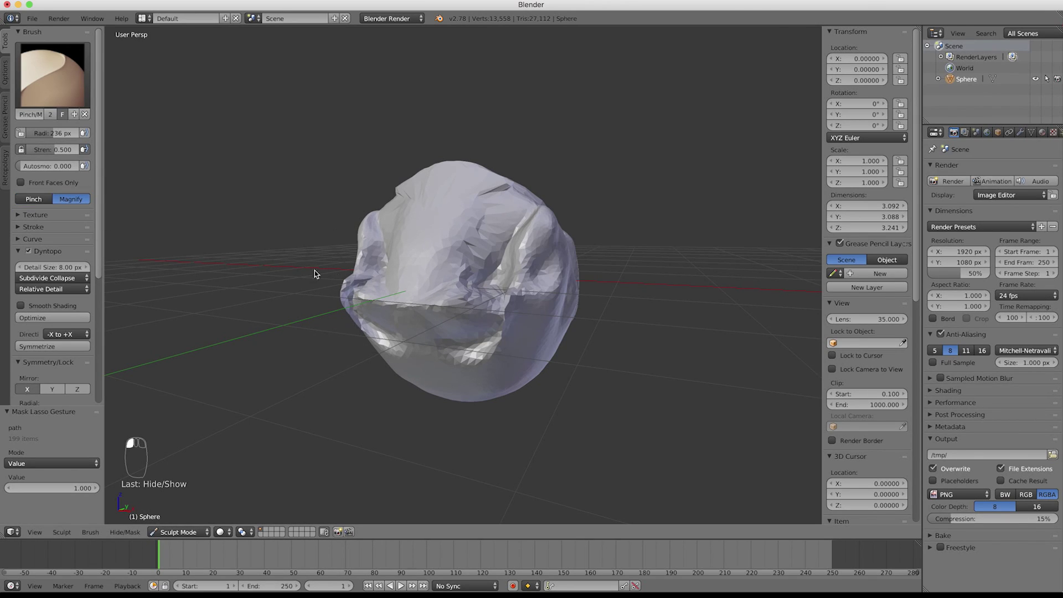
mouse_move(425, 308)
mouse_down()
mouse_move(404, 302)
mouse_move(439, 323)
mouse_move(443, 305)
mouse_move(427, 313)
mouse_move(429, 279)
mouse_move(409, 291)
mouse_up()
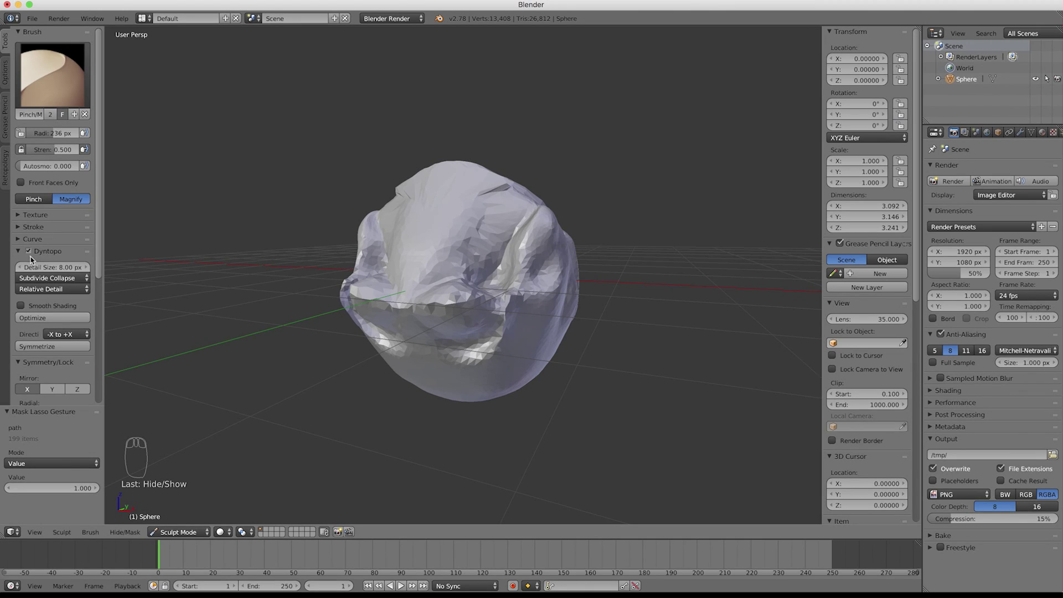
mouse_move(442, 312)
mouse_down()
mouse_move(438, 290)
mouse_move(428, 320)
mouse_move(467, 299)
mouse_move(502, 303)
mouse_move(476, 303)
mouse_up()
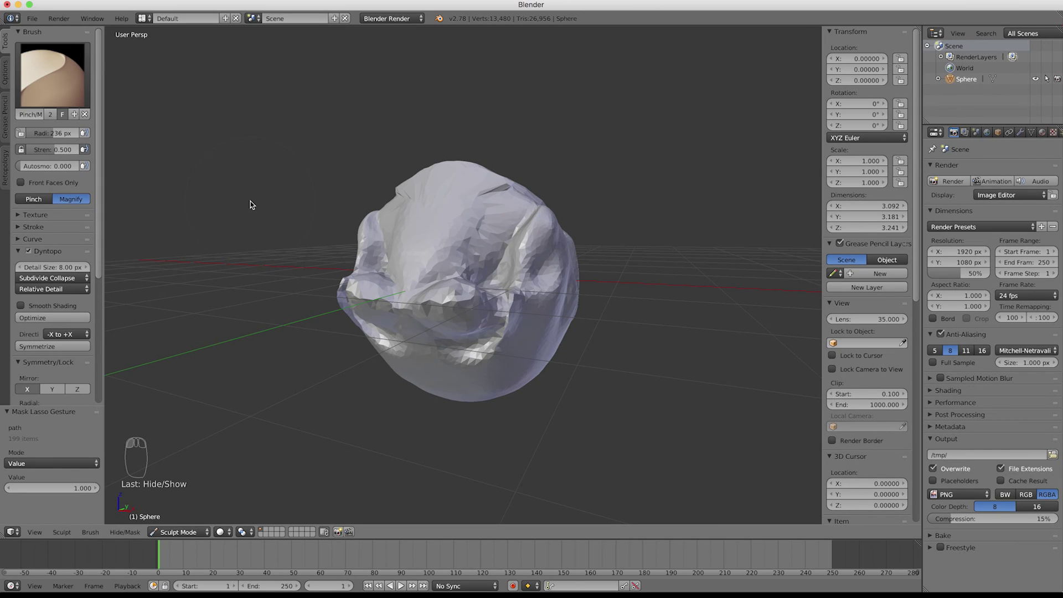
- Choose the Snake Hook brush with a 236 px radius and pull the upper side of the form out into a long curved horn
click(65, 85)
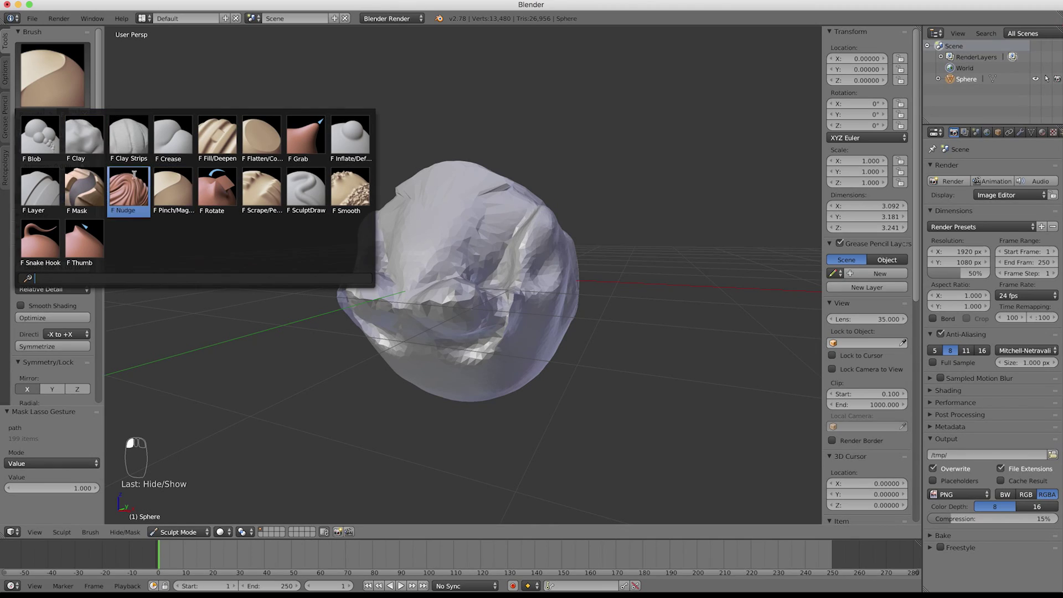
click(40, 242)
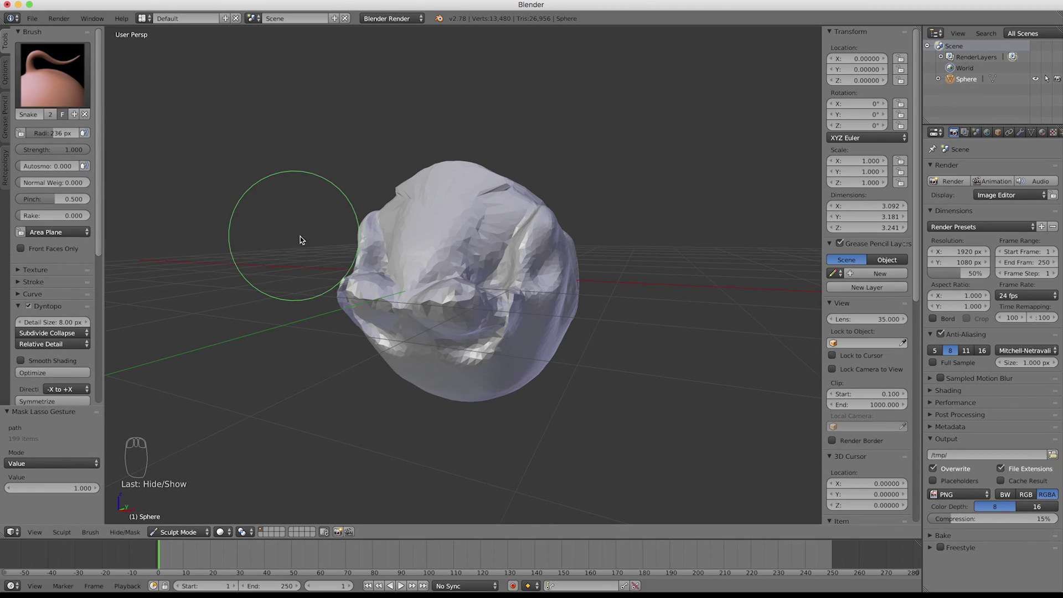
middle_drag(475, 237, 446, 235)
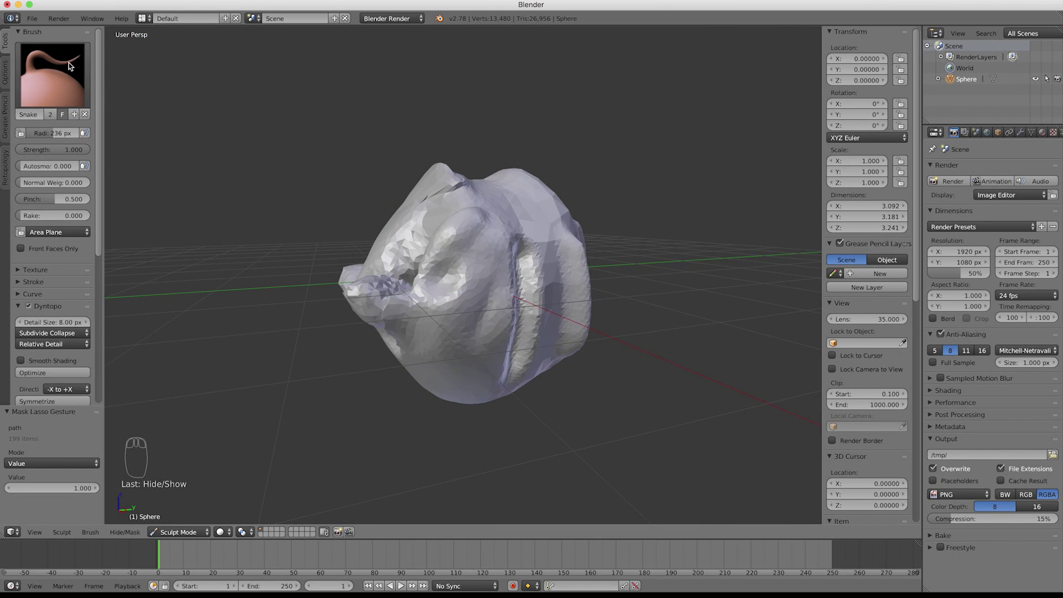
middle_drag(398, 216, 527, 220)
mouse_move(519, 215)
mouse_down()
mouse_move(561, 142)
mouse_move(711, 153)
mouse_up()
scroll(559, 325, down, 3)
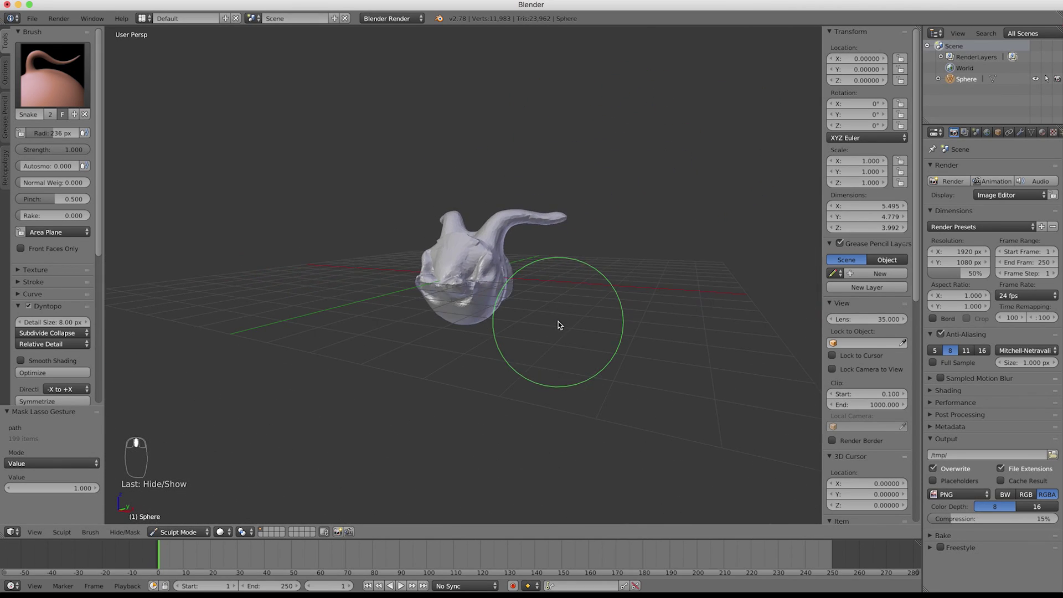
- Pull the side of the form out into a limb and stretch its underside downward into an elongated body with the Snake Hook brush
mouse_move(507, 284)
mouse_down()
mouse_move(534, 288)
mouse_move(605, 356)
mouse_move(642, 359)
mouse_up()
middle_drag(547, 365, 487, 349)
scroll(450, 361, down, 3)
mouse_move(455, 317)
mouse_down()
mouse_move(466, 304)
mouse_move(469, 361)
mouse_up()
mouse_move(469, 361)
middle_down()
mouse_move(506, 361)
mouse_move(458, 351)
mouse_move(501, 363)
mouse_move(443, 399)
mouse_move(463, 374)
mouse_move(463, 351)
mouse_move(450, 396)
middle_up()
scroll(458, 354, up, 3)
drag(448, 399, 435, 413)
middle_drag(454, 414, 447, 391)
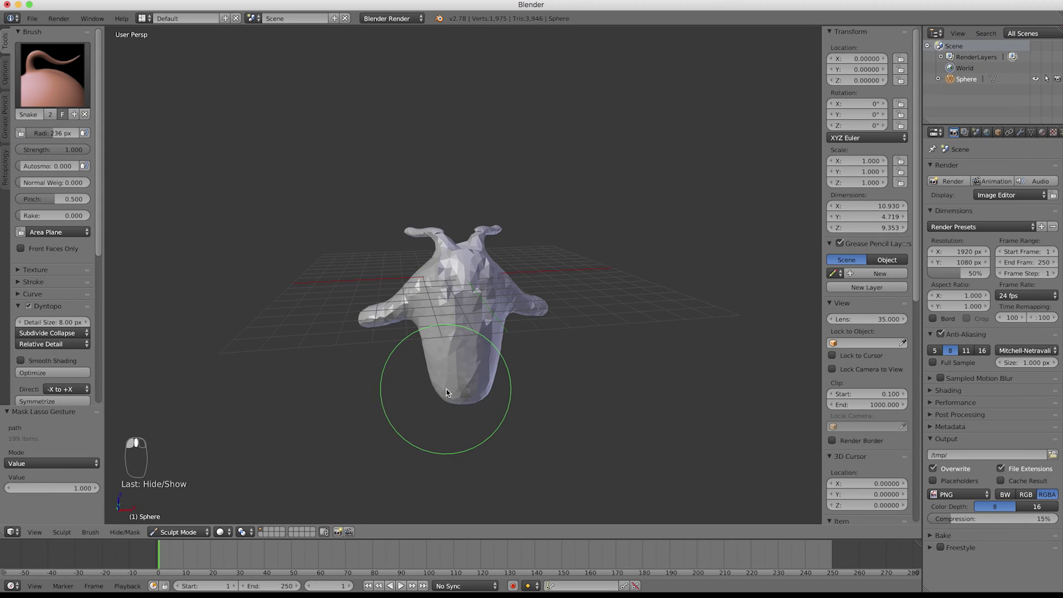
scroll(449, 392, up, 1)
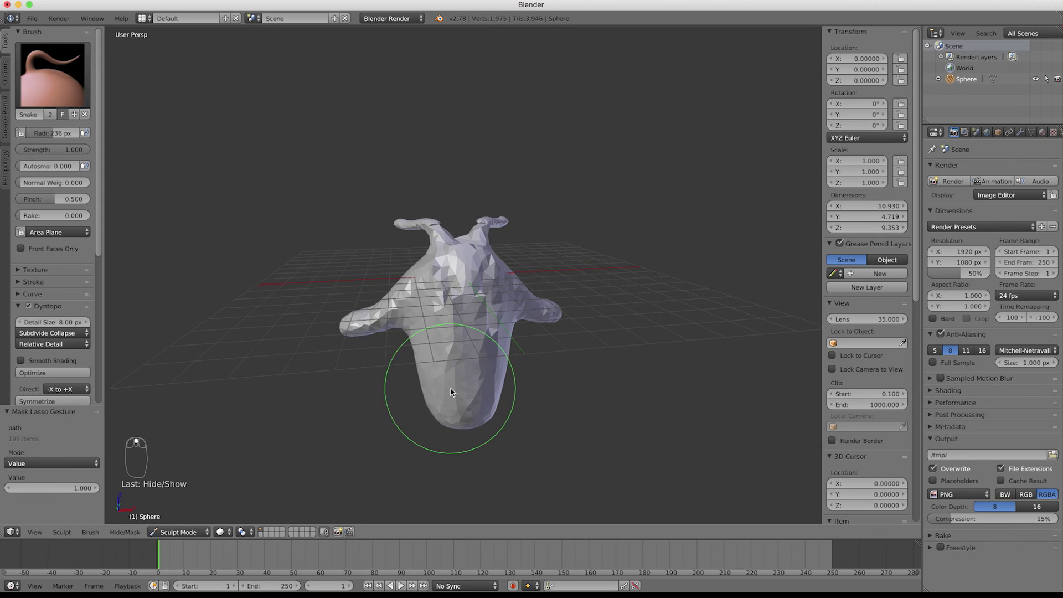
scroll(468, 372, up, 1)
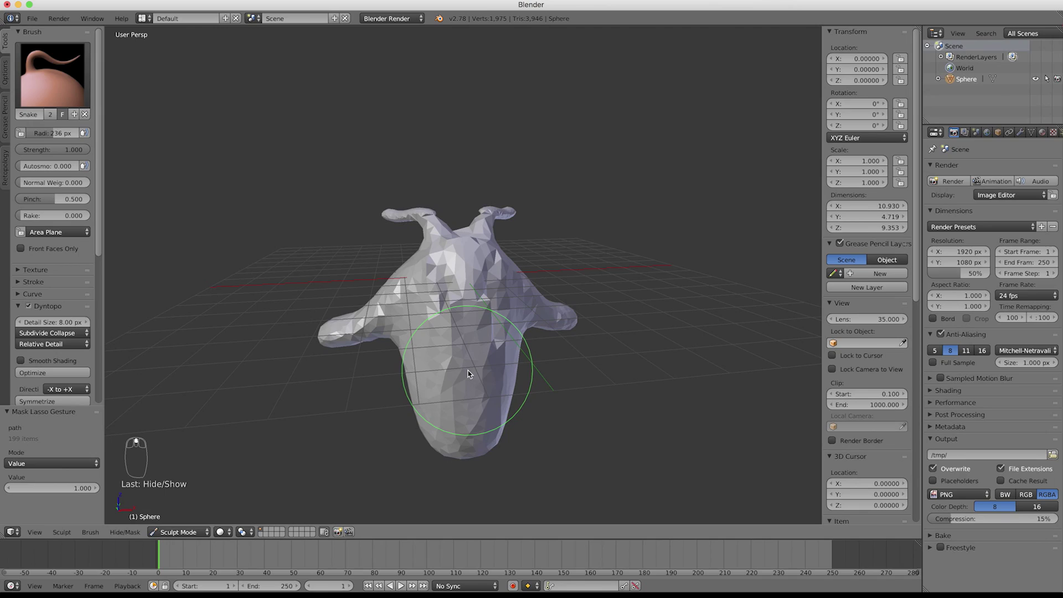